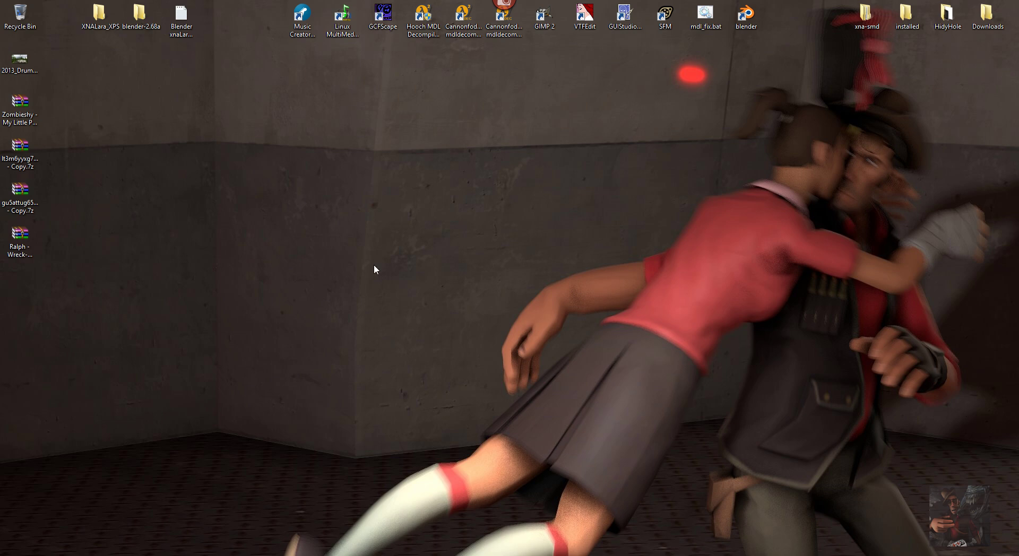
- Move the XNALara_XPS folder down the desktop, open it and launch XNALara XPS.exe
{"action": "left_click", "coordinate": [95, 19]}
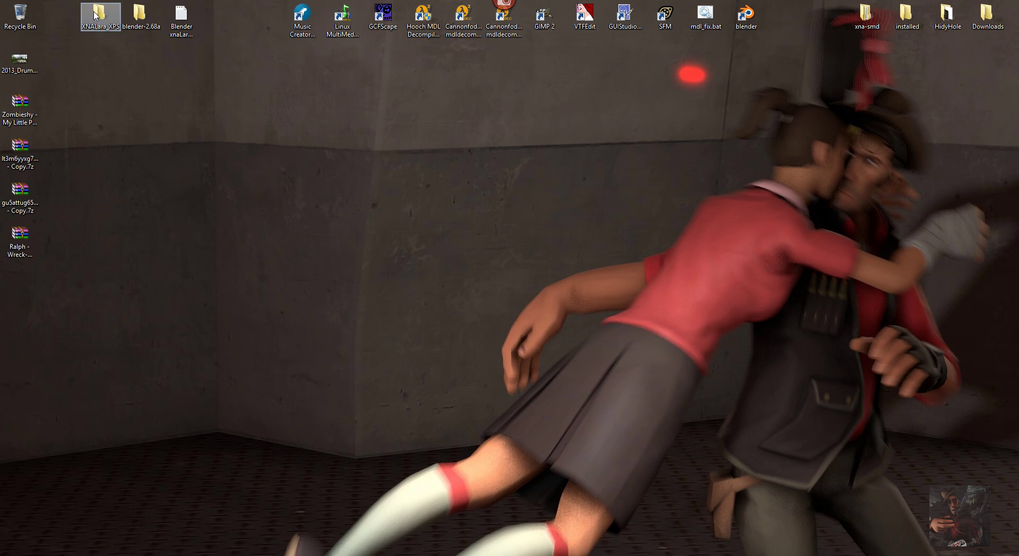
{"action": "left_click_drag", "start_coordinate": [95, 19], "coordinate": [339, 106]}
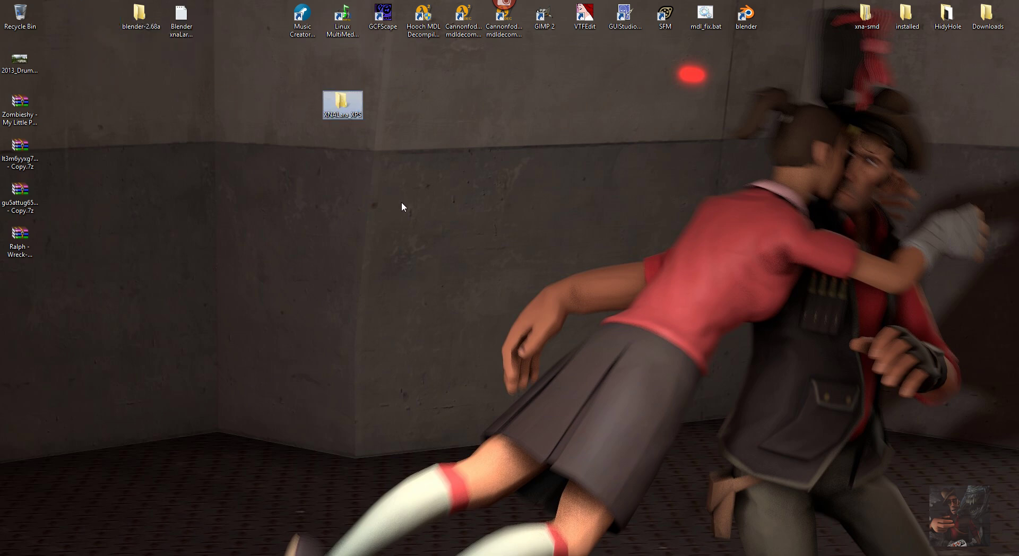
{"action": "double_click", "coordinate": [344, 104]}
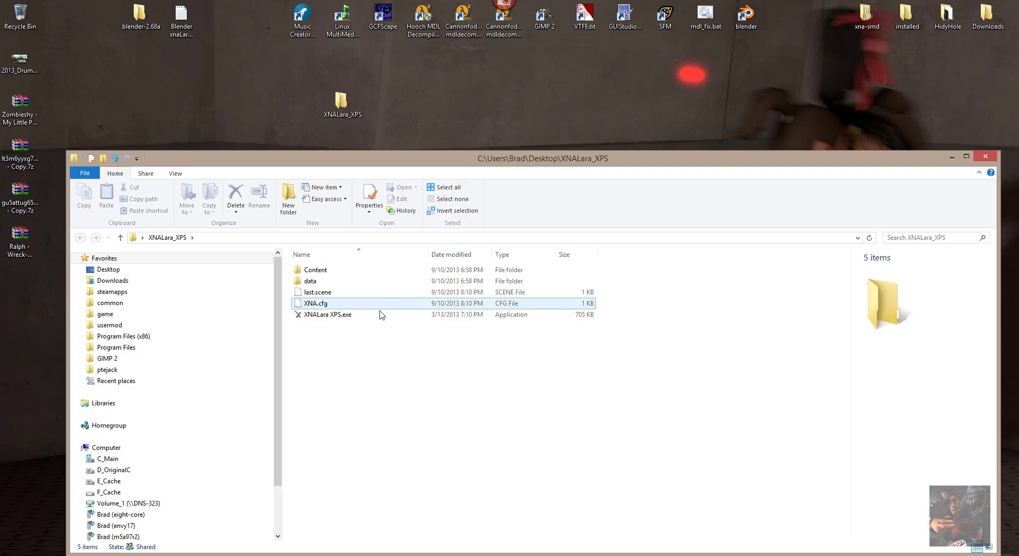
{"action": "double_click", "coordinate": [327, 316]}
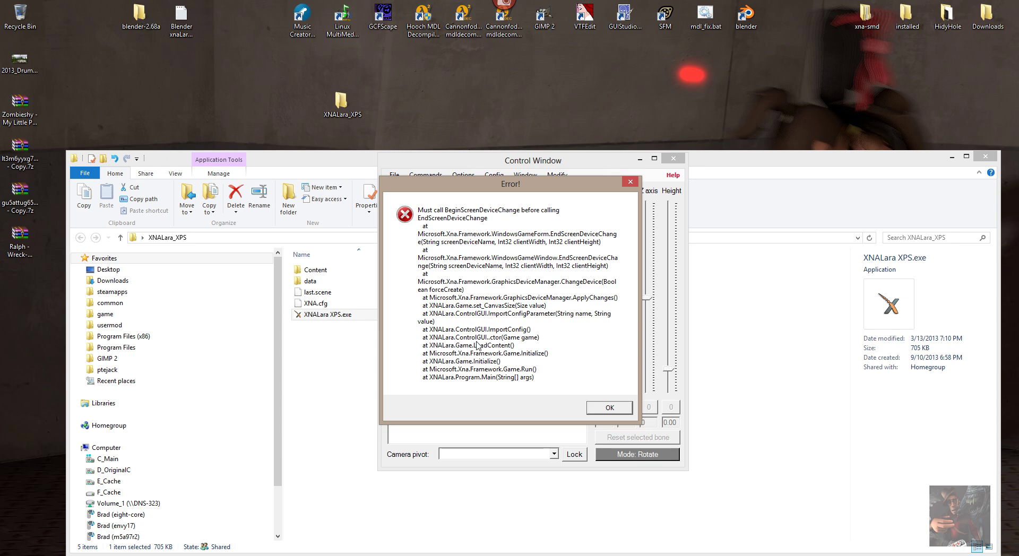
- Dismiss the EndScreenDeviceChange error and permanently delete XNA.cfg
{"action": "left_click", "coordinate": [609, 407]}
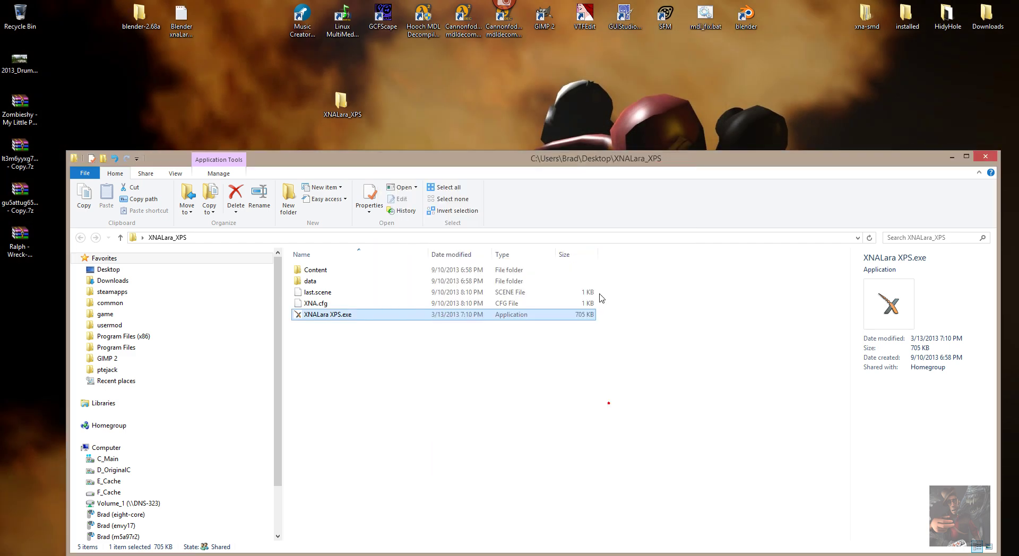
{"action": "left_click", "coordinate": [324, 304]}
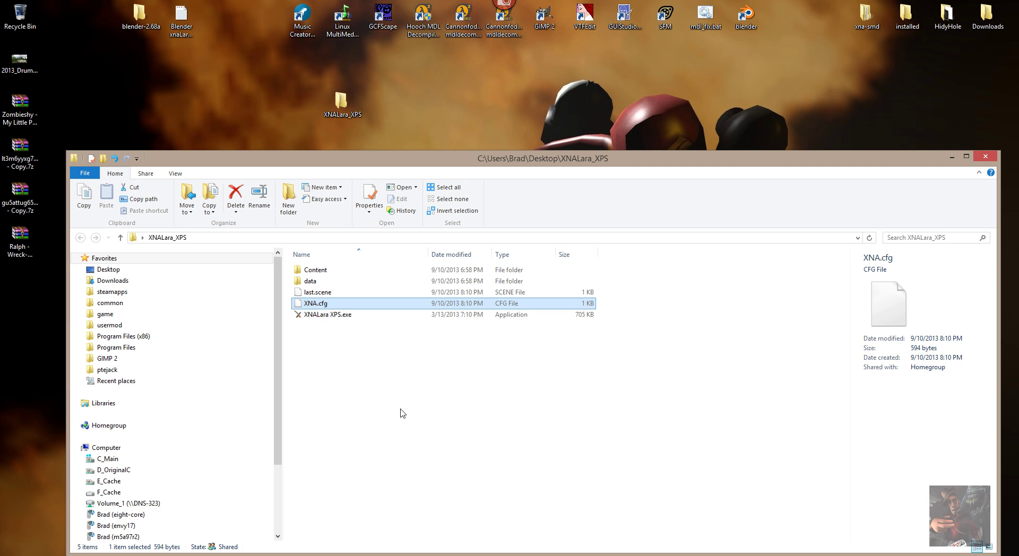
{"action": "key", "text": "shift+Delete"}
{"action": "key", "text": "Return"}
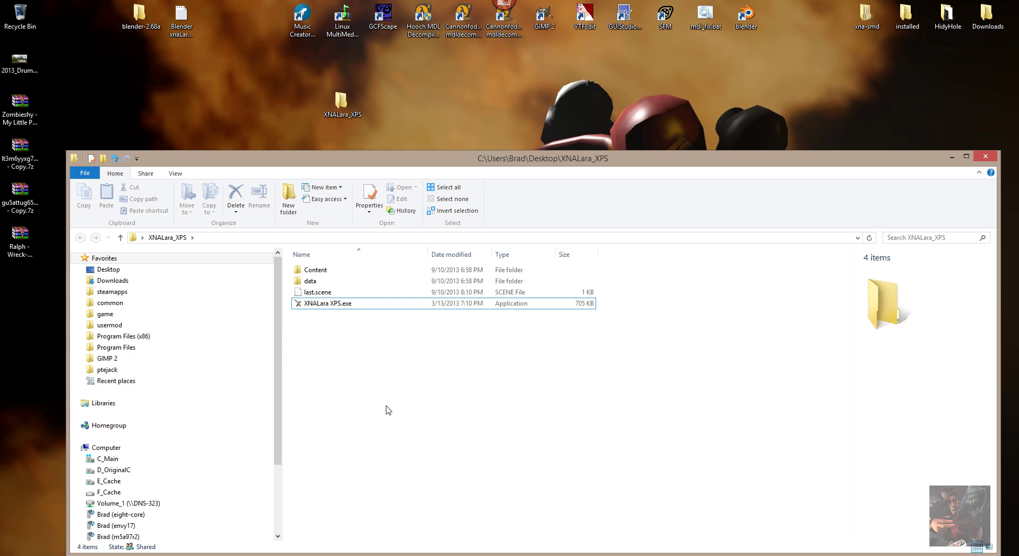
- Permanently delete last.scene, then select XNALara XPS.exe
{"action": "left_click", "coordinate": [315, 291]}
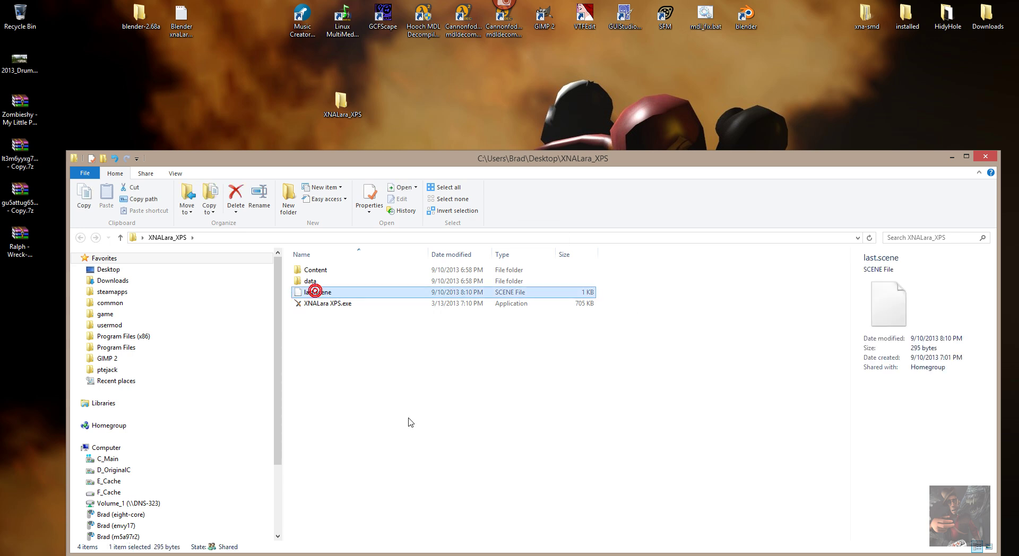
{"action": "key", "text": "shift+Delete"}
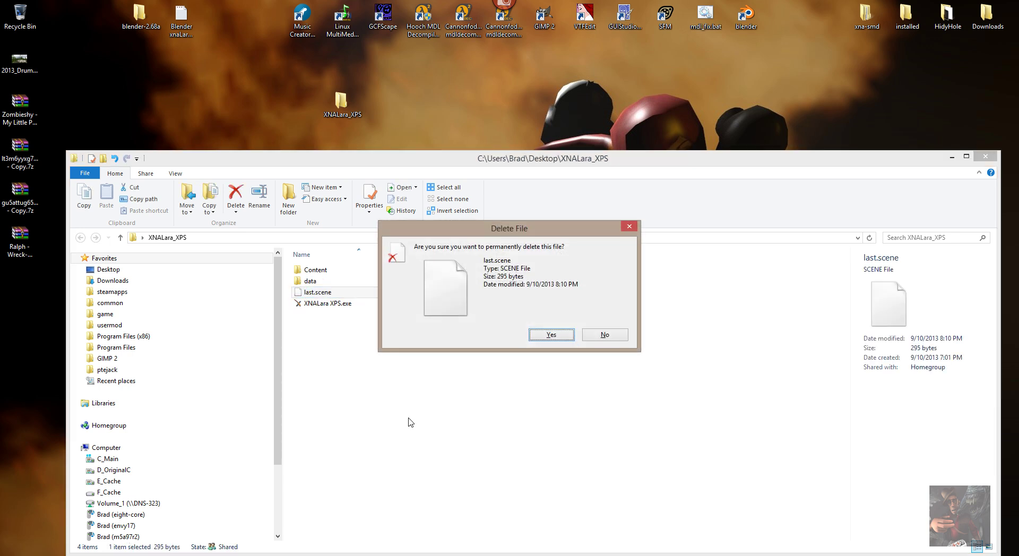
{"action": "key", "text": "Return"}
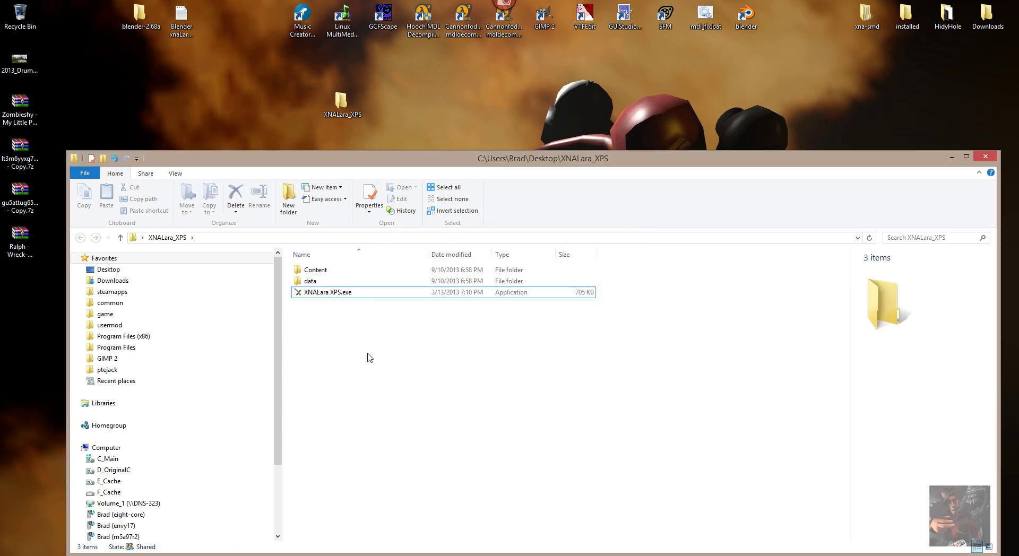
{"action": "left_click", "coordinate": [325, 293]}
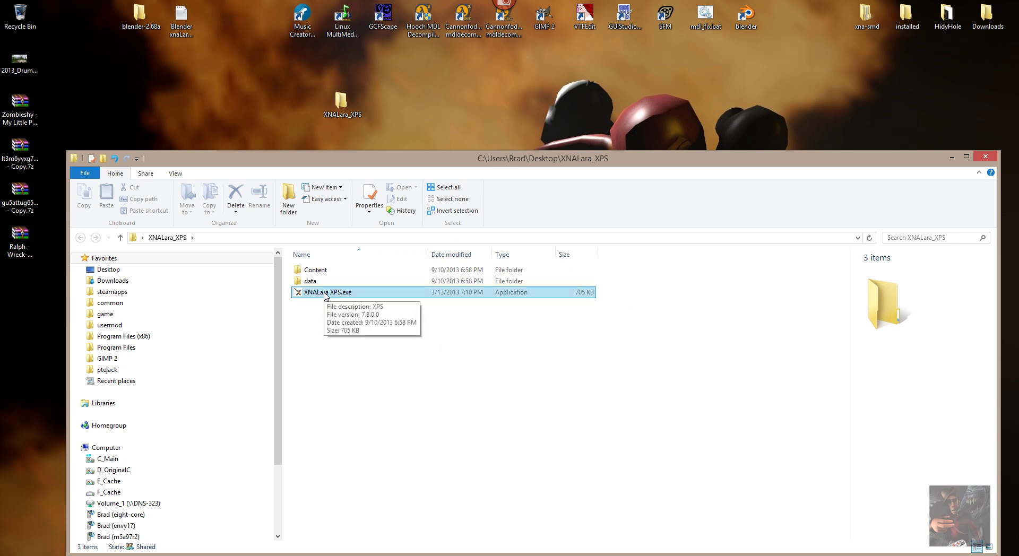
- Relaunch XNALara XPS, move and enlarge the posing window, and shift the Control Window right
{"action": "double_click", "coordinate": [325, 294]}
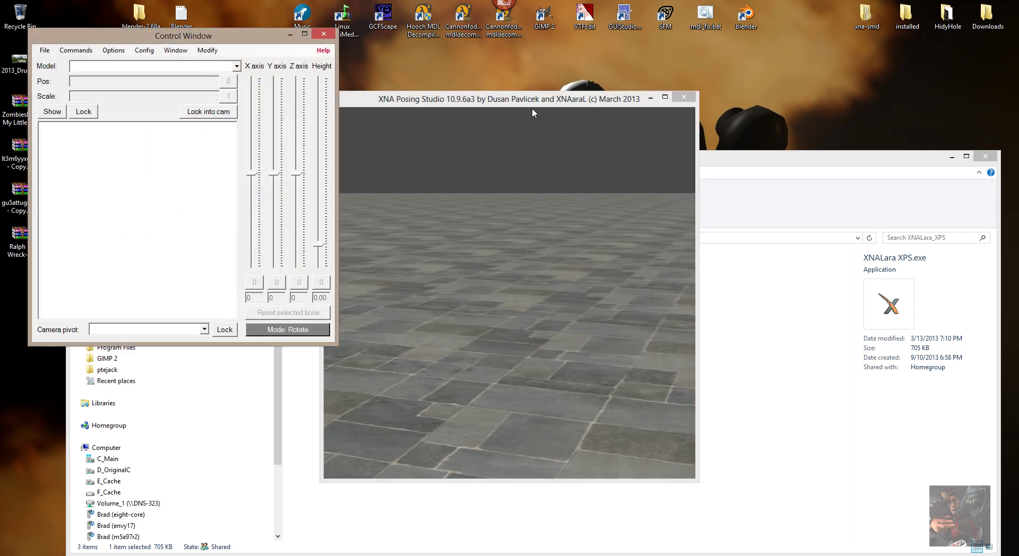
{"action": "left_click_drag", "start_coordinate": [533, 112], "coordinate": [619, 114]}
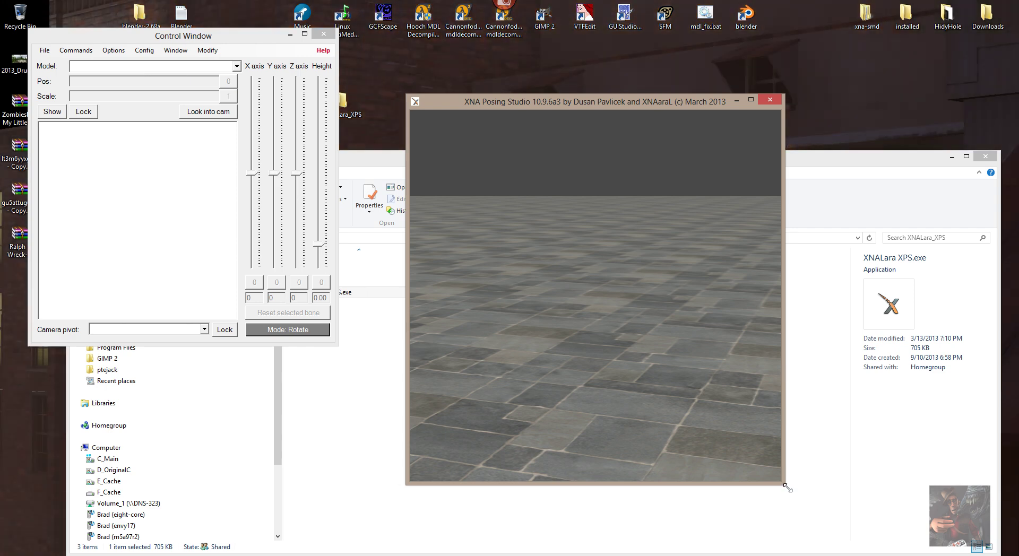
{"action": "left_click_drag", "start_coordinate": [787, 487], "coordinate": [902, 525]}
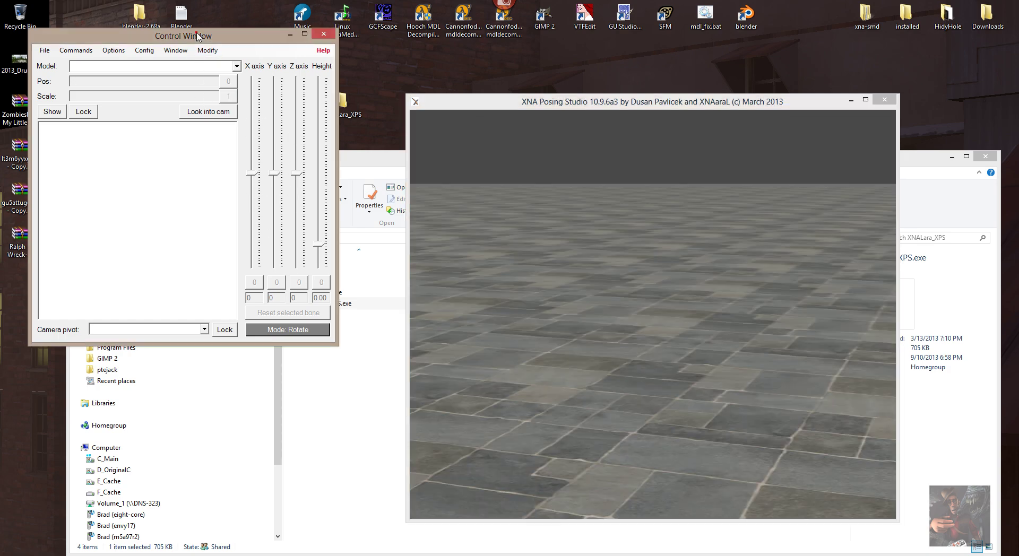
{"action": "left_click_drag", "start_coordinate": [207, 36], "coordinate": [422, 52]}
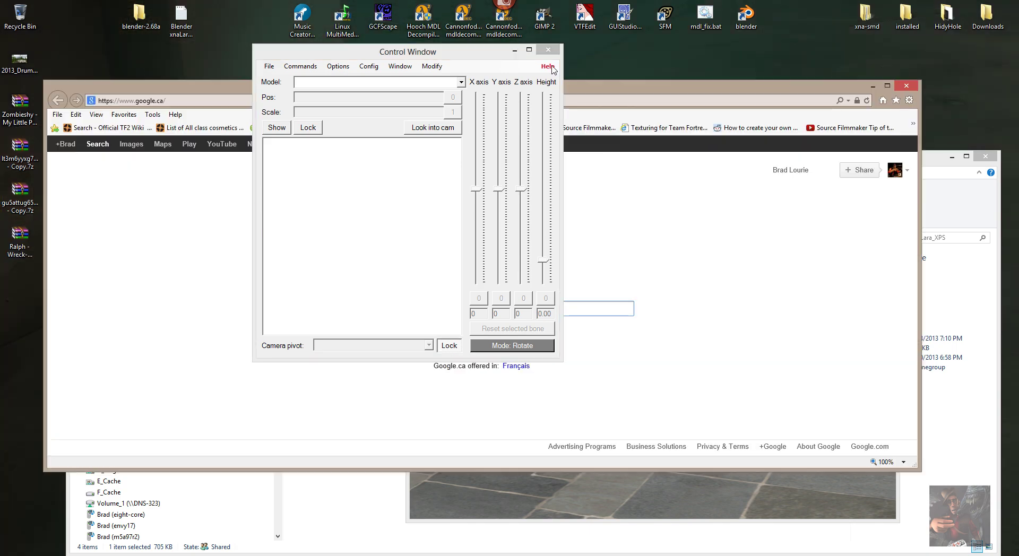
- Search Google for 'XnaLara model downloads'
{"action": "left_click", "coordinate": [514, 51]}
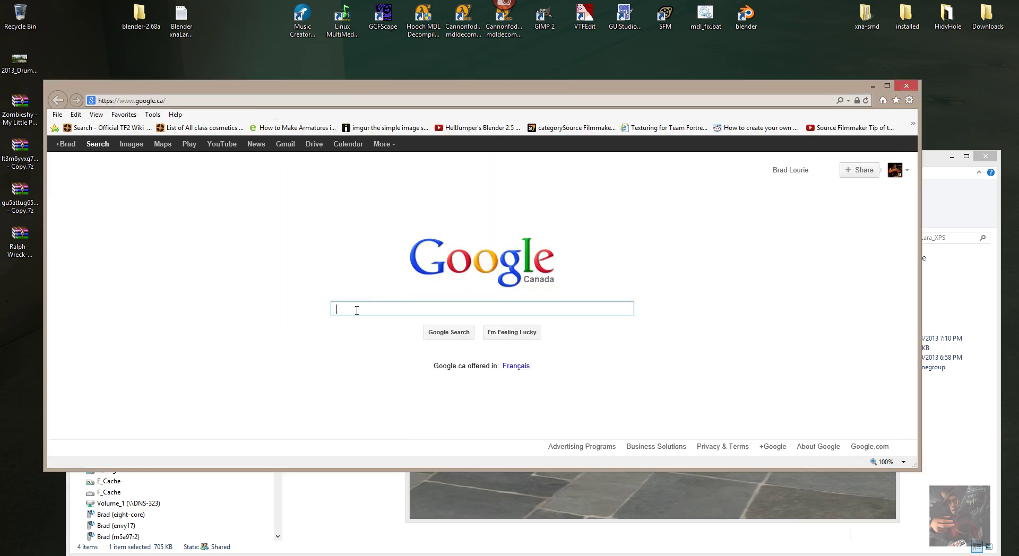
{"action": "left_click", "coordinate": [356, 310]}
{"action": "type", "text": "Xna"}
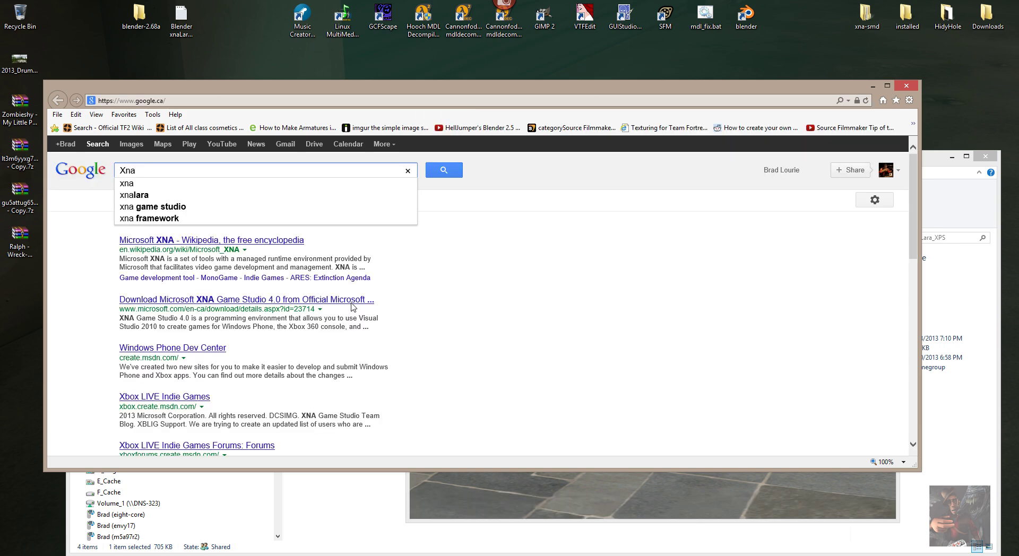
{"action": "type", "text": "Lara"}
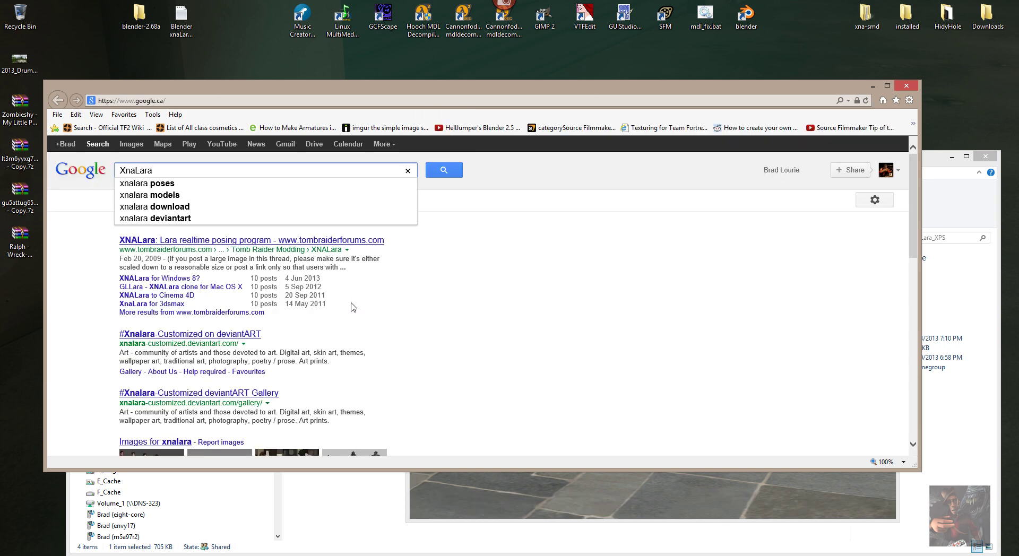
{"action": "type", "text": "model "}
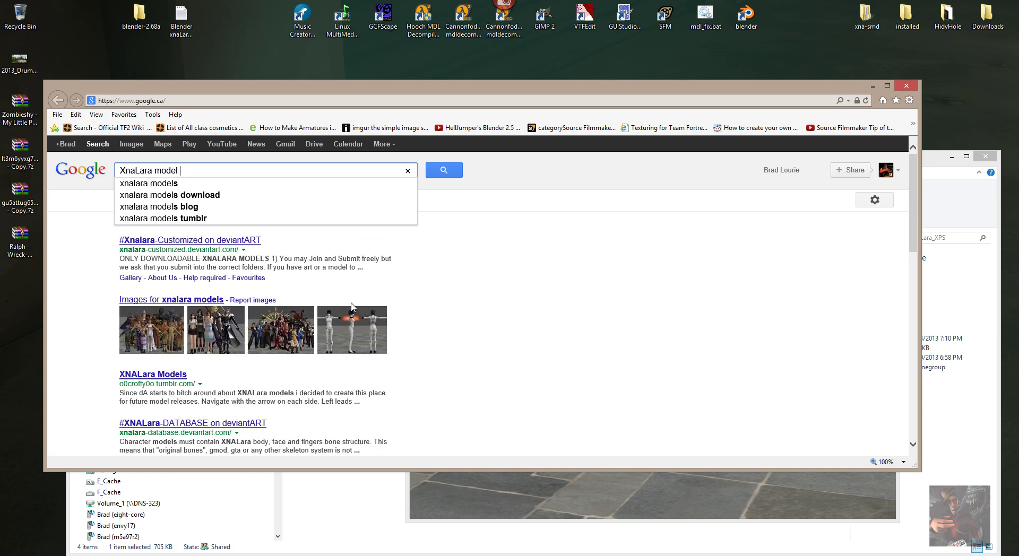
{"action": "type", "text": "download"}
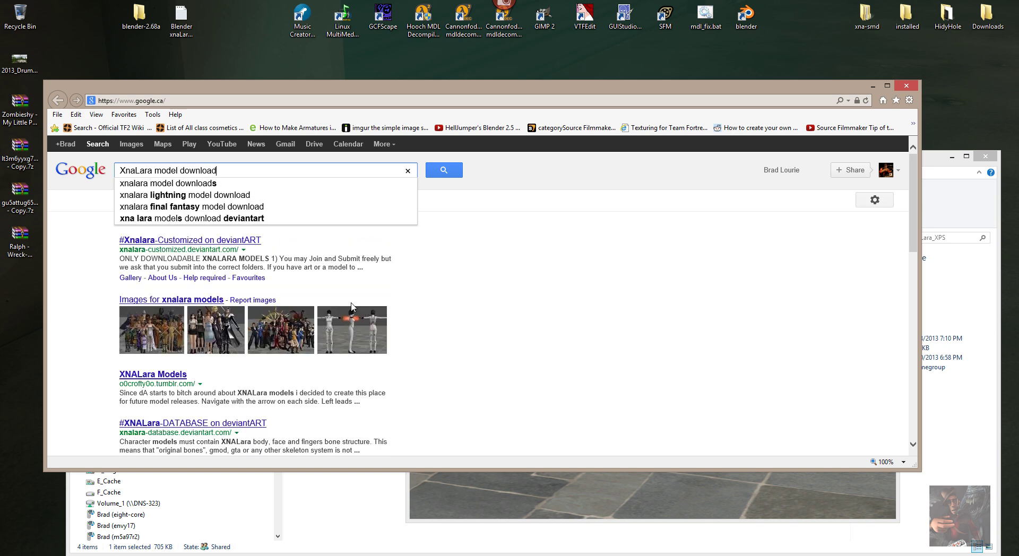
{"action": "type", "text": "s"}
{"action": "key", "text": "Return"}
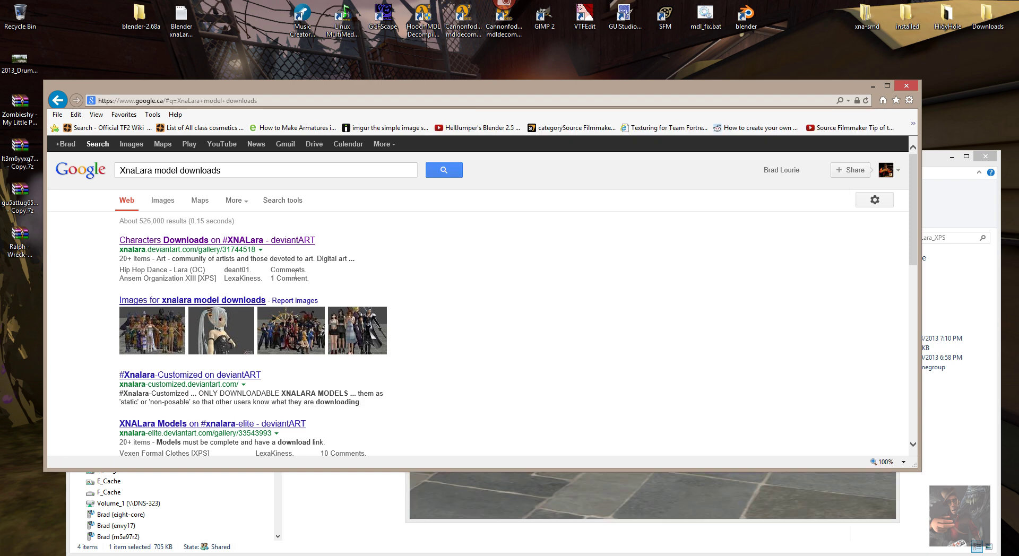
- Open the 'Characters Downloads on #XNALara' result, maximize the browser and jump to page 138
{"action": "left_click", "coordinate": [174, 246]}
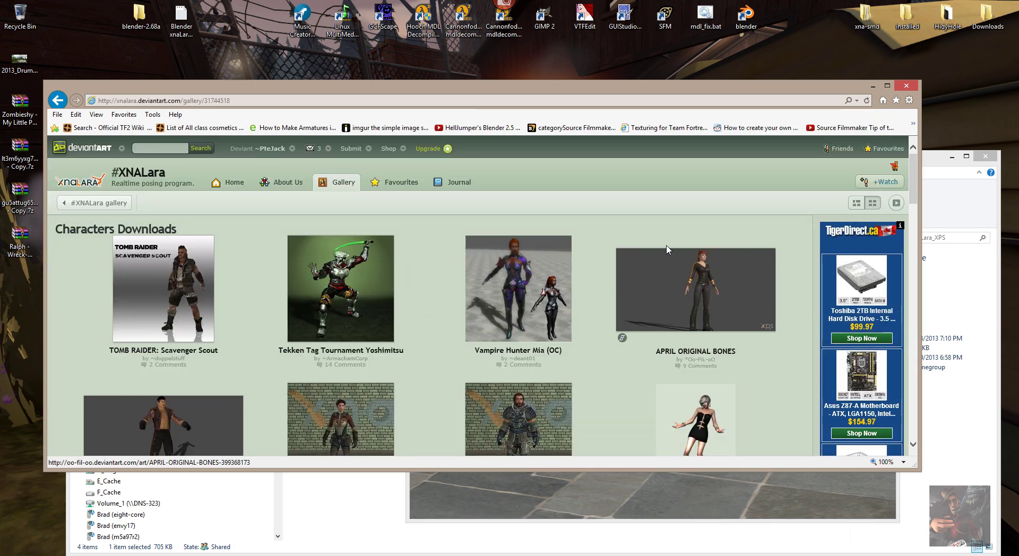
{"action": "double_click", "coordinate": [485, 86]}
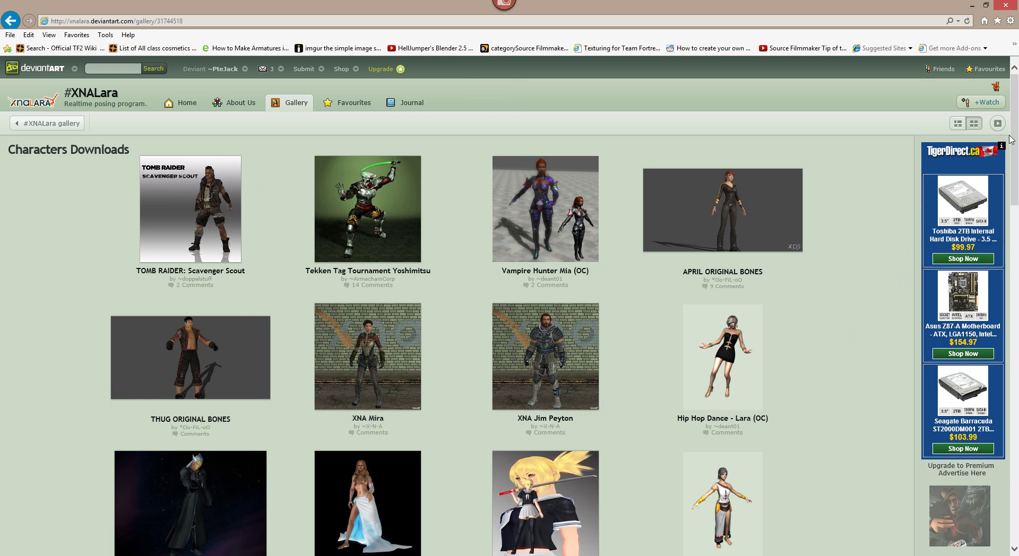
{"action": "left_click_drag", "start_coordinate": [1014, 106], "coordinate": [1014, 305]}
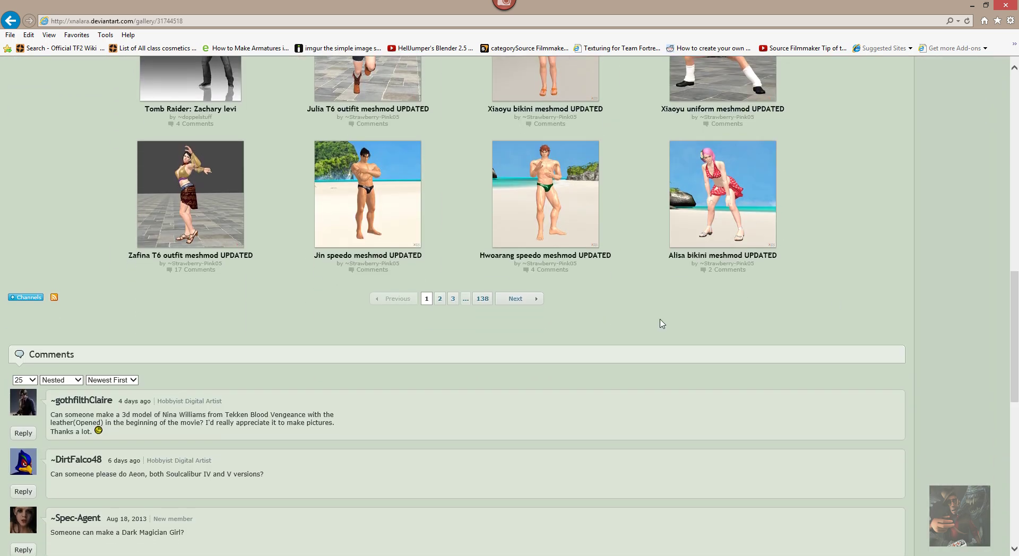
{"action": "left_click", "coordinate": [487, 304]}
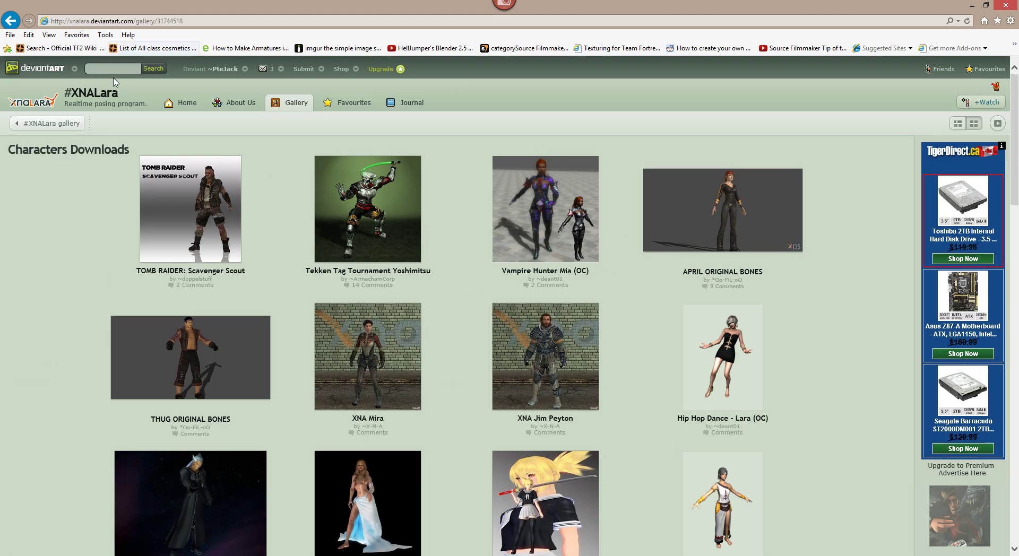
- Go to the main #XNALara gallery overview, scroll to the bottom and open page 2
{"action": "left_click", "coordinate": [66, 128]}
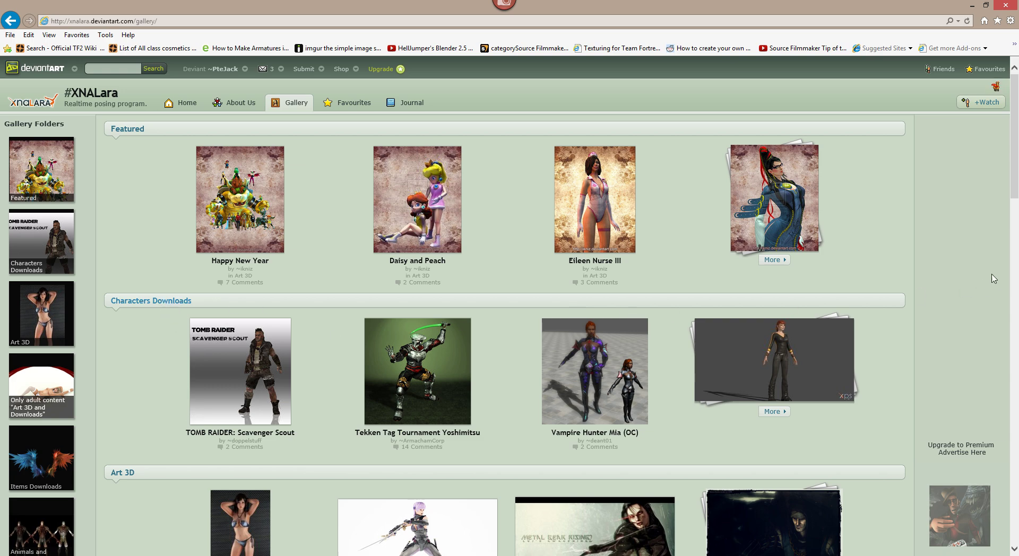
{"action": "left_click_drag", "start_coordinate": [1011, 244], "coordinate": [1014, 311]}
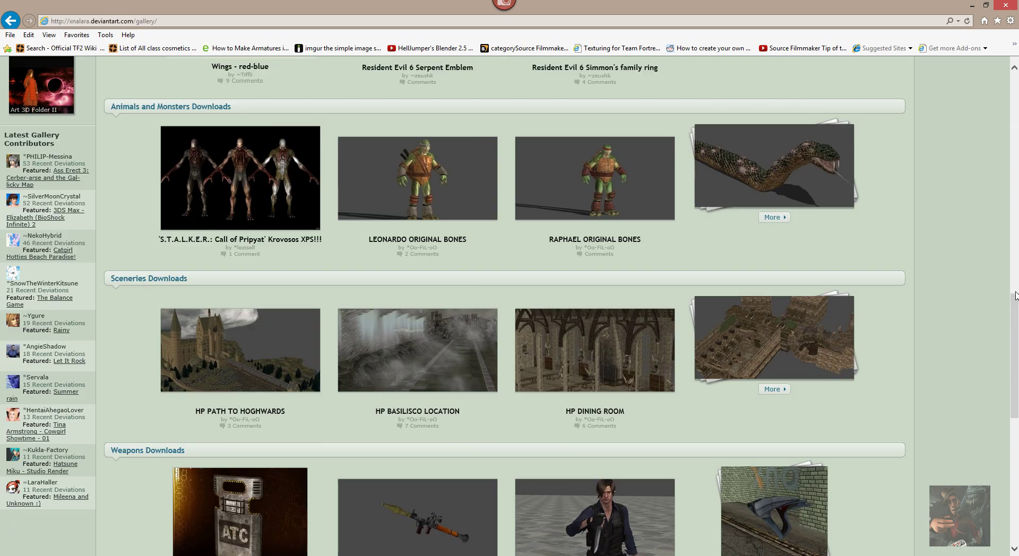
{"action": "scroll", "coordinate": [841, 278], "scroll_direction": "up", "scroll_amount": 4}
{"action": "scroll", "coordinate": [838, 281], "scroll_direction": "down", "scroll_amount": 1}
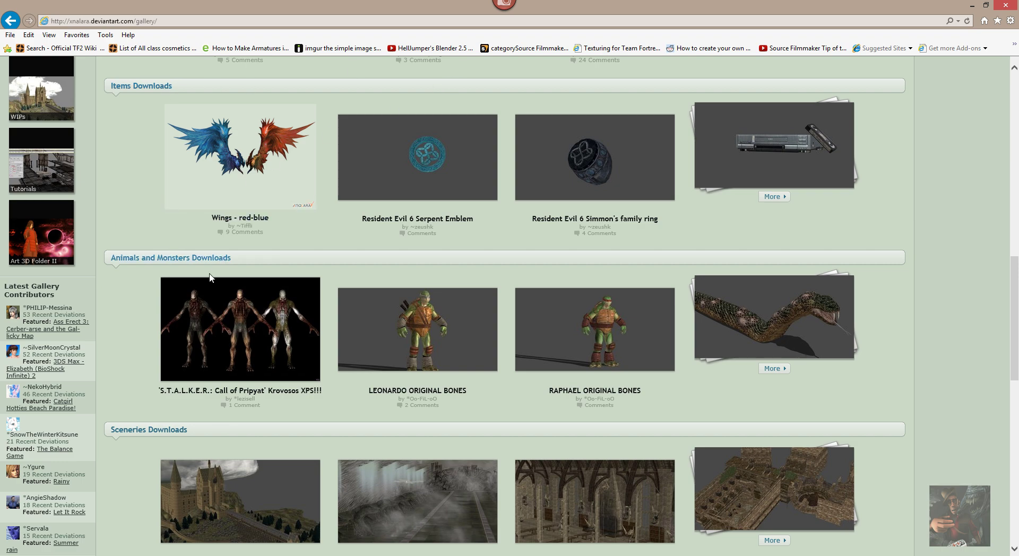
{"action": "scroll", "coordinate": [448, 383], "scroll_direction": "down", "scroll_amount": 3}
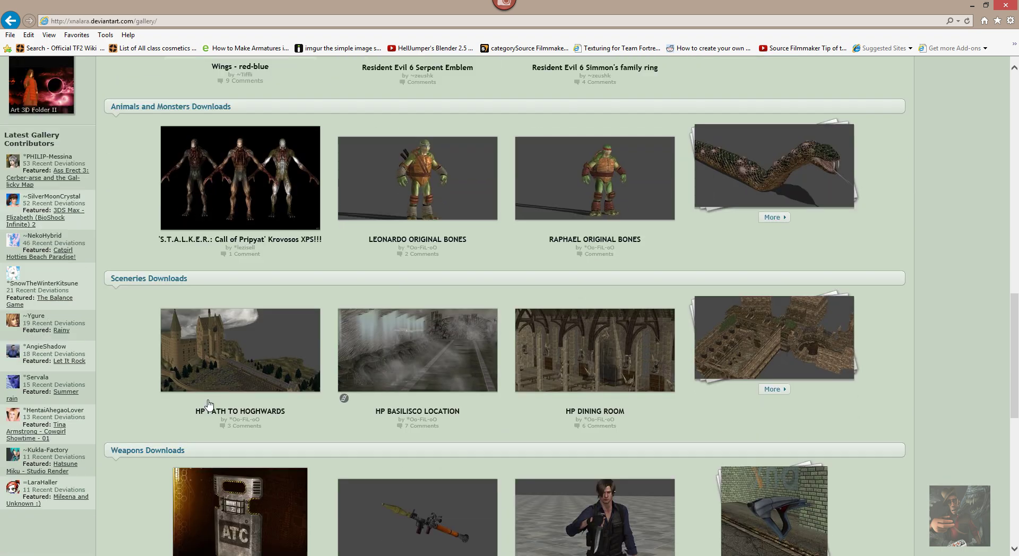
{"action": "scroll", "coordinate": [368, 384], "scroll_direction": "down", "scroll_amount": 1}
{"action": "scroll", "coordinate": [367, 384], "scroll_direction": "down", "scroll_amount": 5}
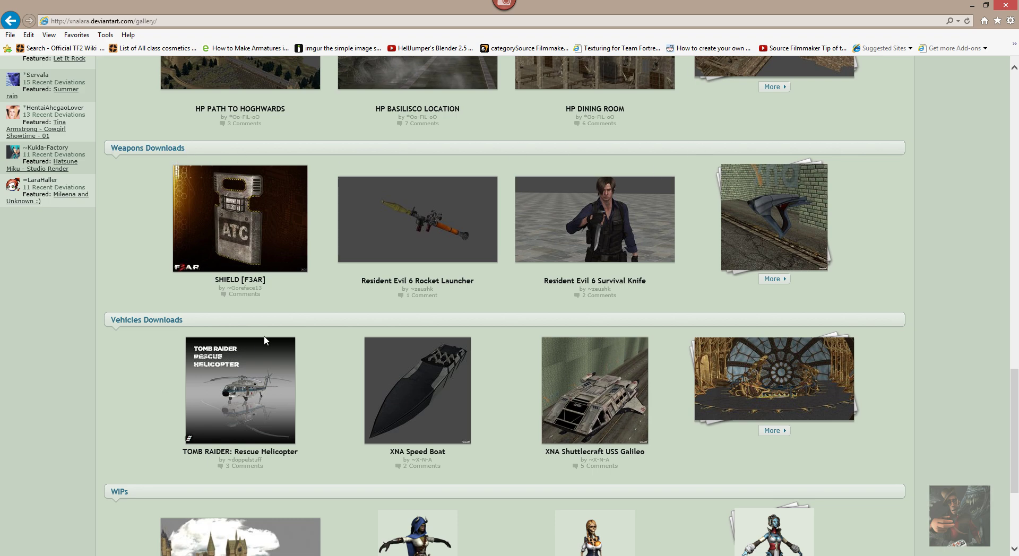
{"action": "scroll", "coordinate": [308, 333], "scroll_direction": "down", "scroll_amount": 4}
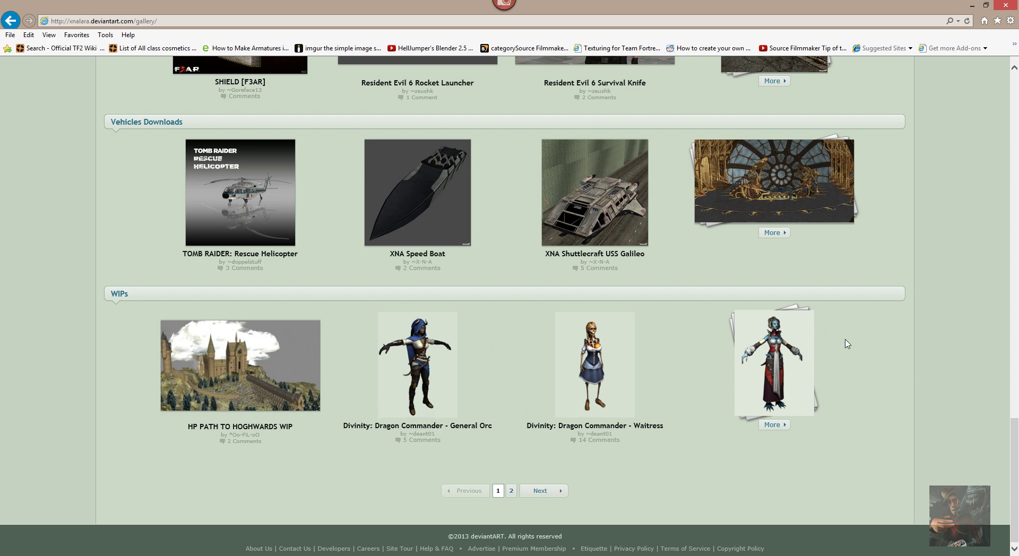
{"action": "left_click", "coordinate": [511, 492]}
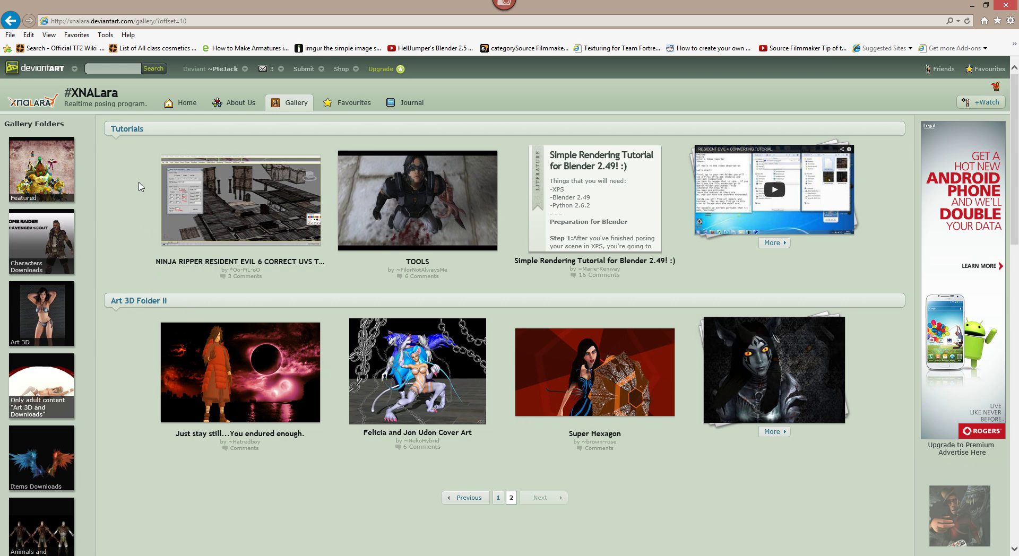
- Return to gallery page 1 and browse down to the Characters Downloads section
{"action": "left_click", "coordinate": [500, 498]}
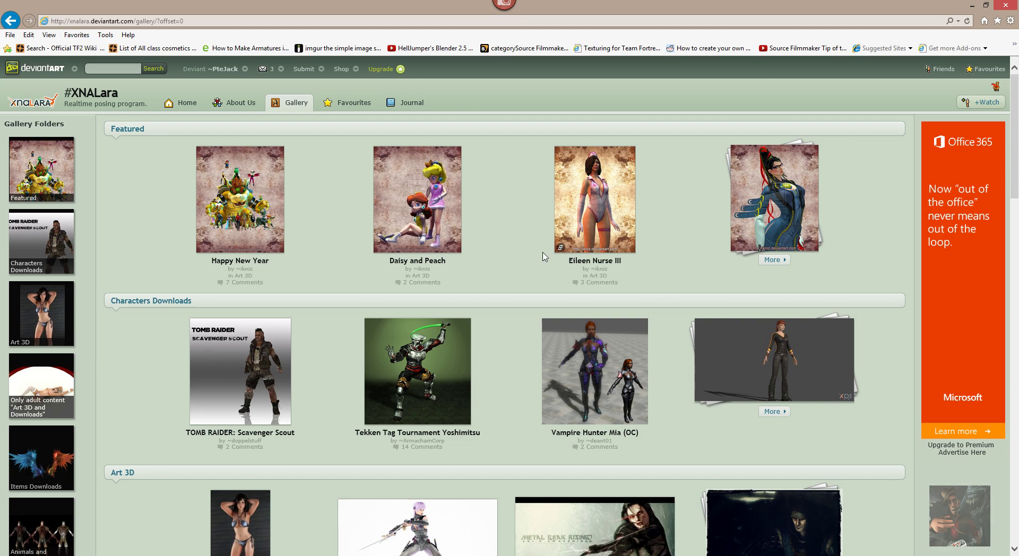
{"action": "scroll", "coordinate": [558, 253], "scroll_direction": "down", "scroll_amount": 9}
{"action": "scroll", "coordinate": [558, 254], "scroll_direction": "down", "scroll_amount": 8}
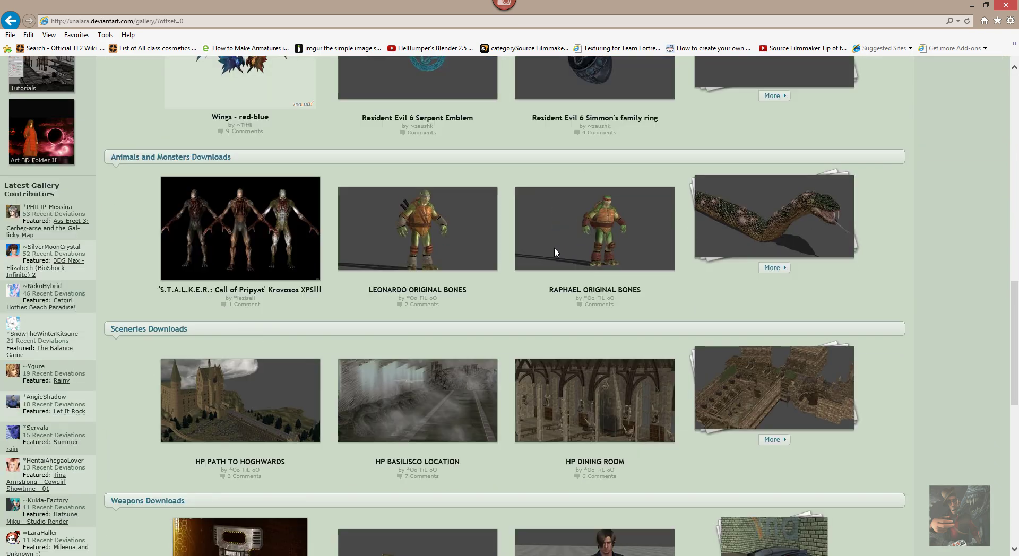
{"action": "scroll", "coordinate": [477, 212], "scroll_direction": "up", "scroll_amount": 1}
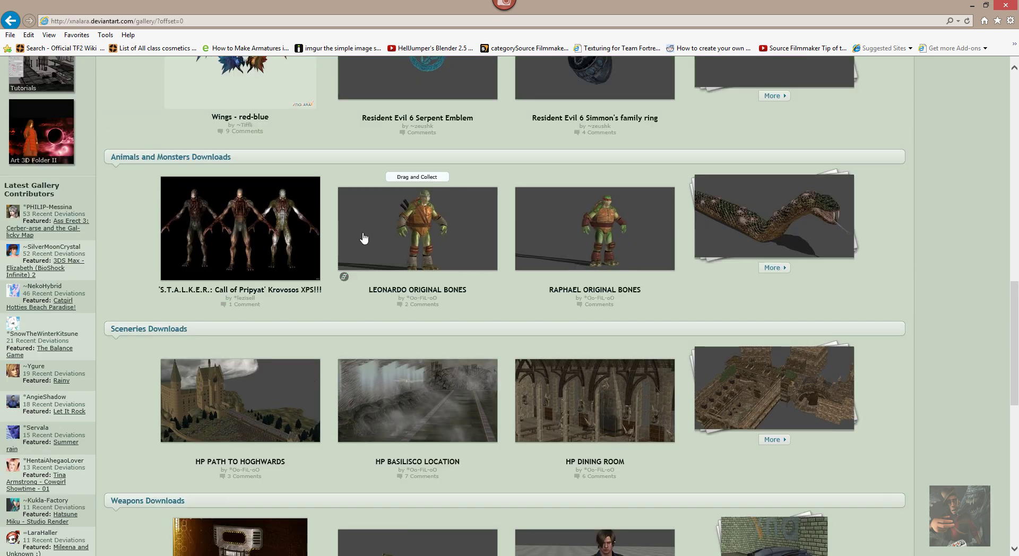
{"action": "scroll", "coordinate": [364, 236], "scroll_direction": "down", "scroll_amount": 8}
{"action": "scroll", "coordinate": [357, 244], "scroll_direction": "up", "scroll_amount": 20}
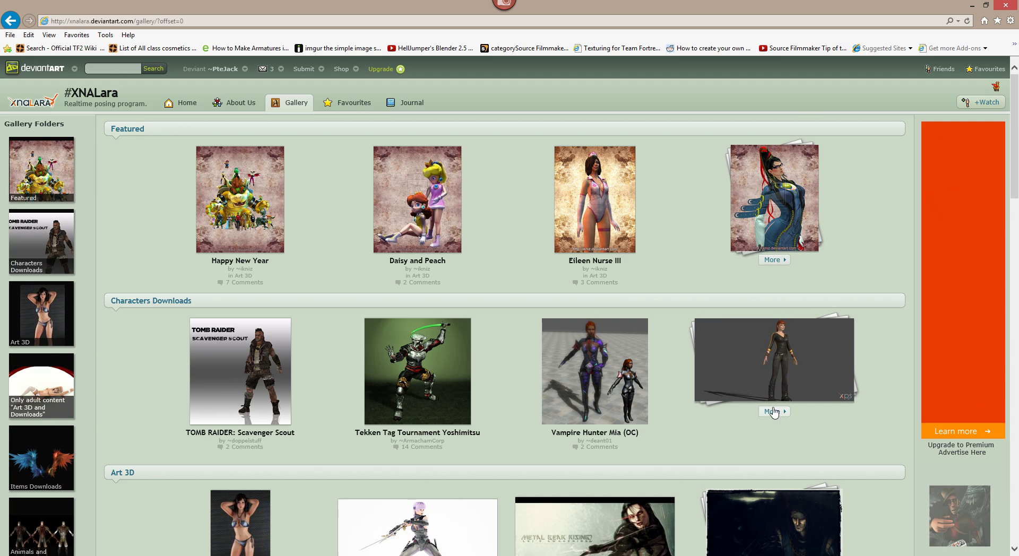
- Open the full Characters Downloads gallery and go to its page 2
{"action": "left_click", "coordinate": [773, 411]}
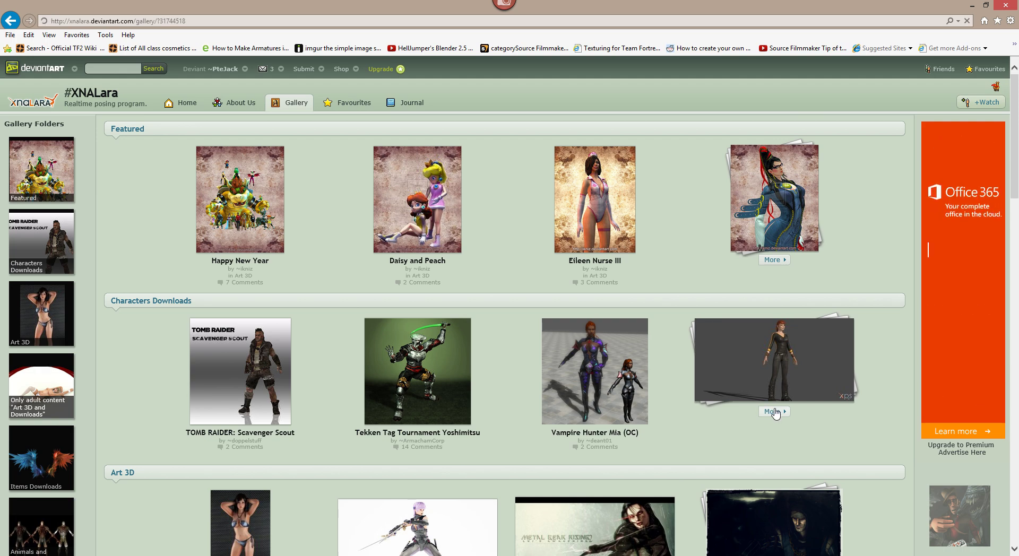
{"action": "scroll", "coordinate": [596, 339], "scroll_direction": "down", "scroll_amount": 10}
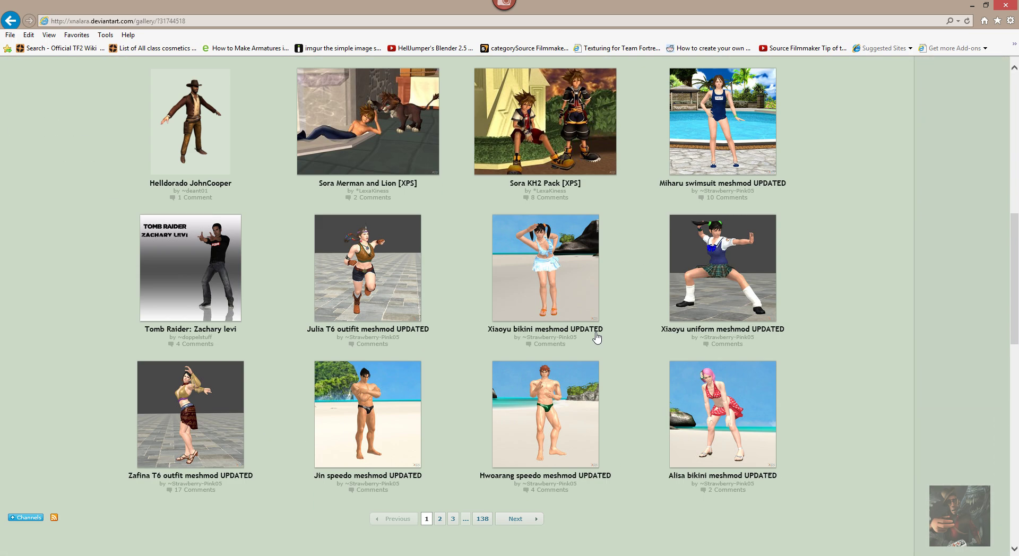
{"action": "scroll", "coordinate": [597, 337], "scroll_direction": "down", "scroll_amount": 2}
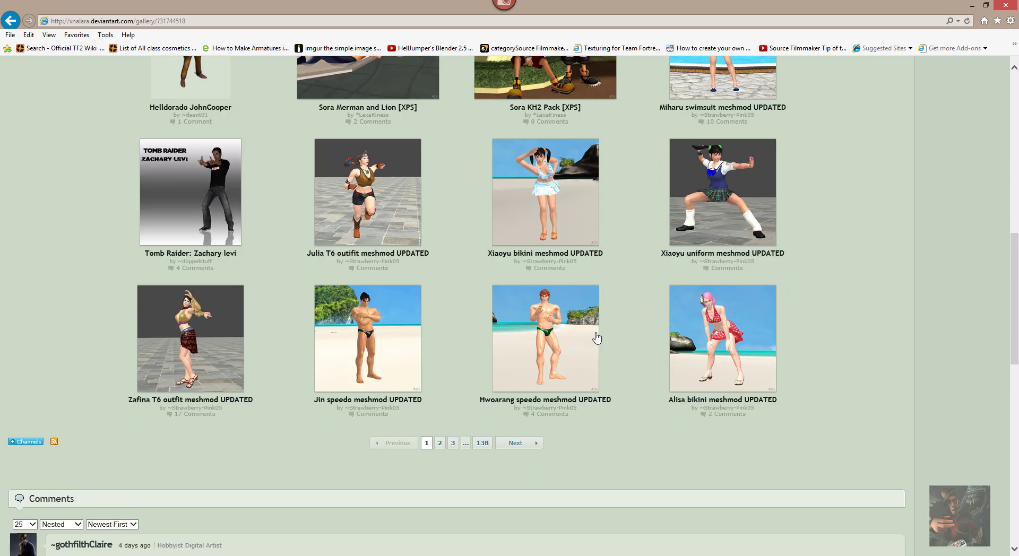
{"action": "left_click", "coordinate": [483, 444]}
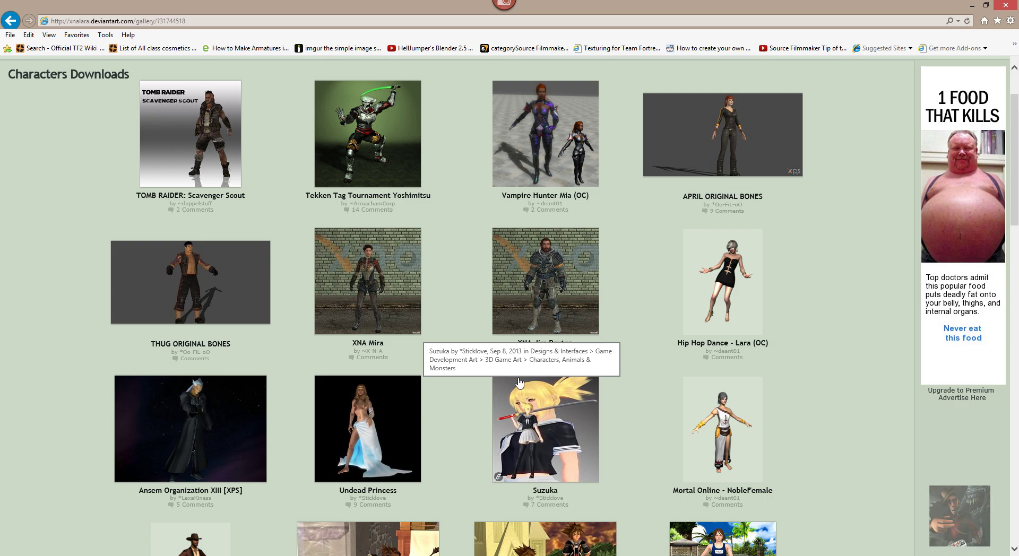
{"action": "scroll", "coordinate": [508, 376], "scroll_direction": "down", "scroll_amount": 15}
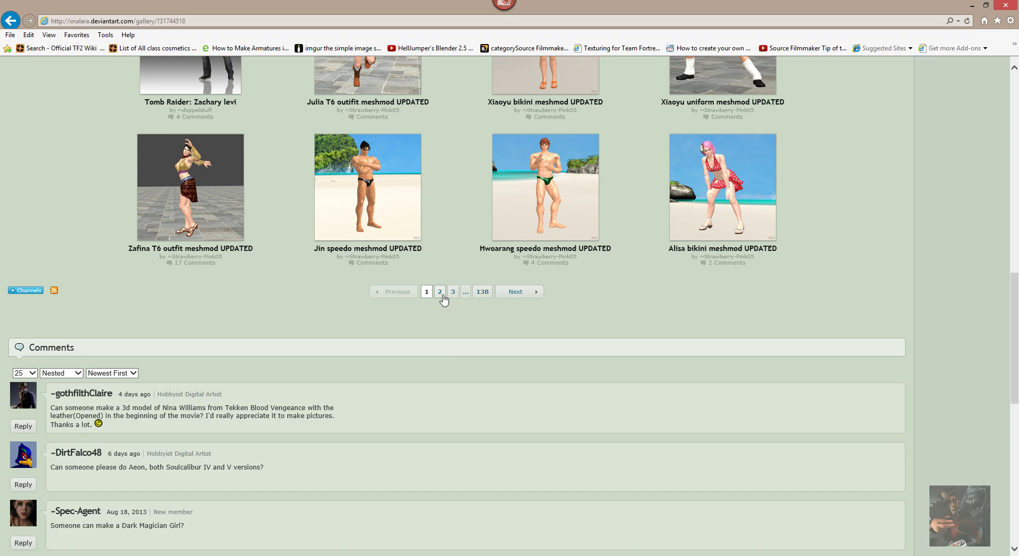
{"action": "left_click", "coordinate": [442, 295]}
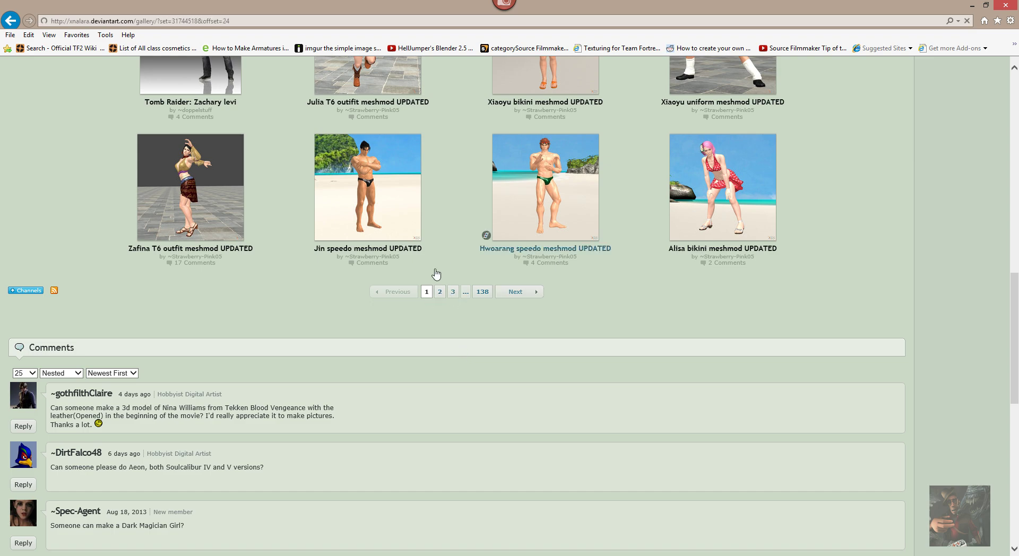
{"action": "scroll", "coordinate": [469, 296], "scroll_direction": "down", "scroll_amount": 15}
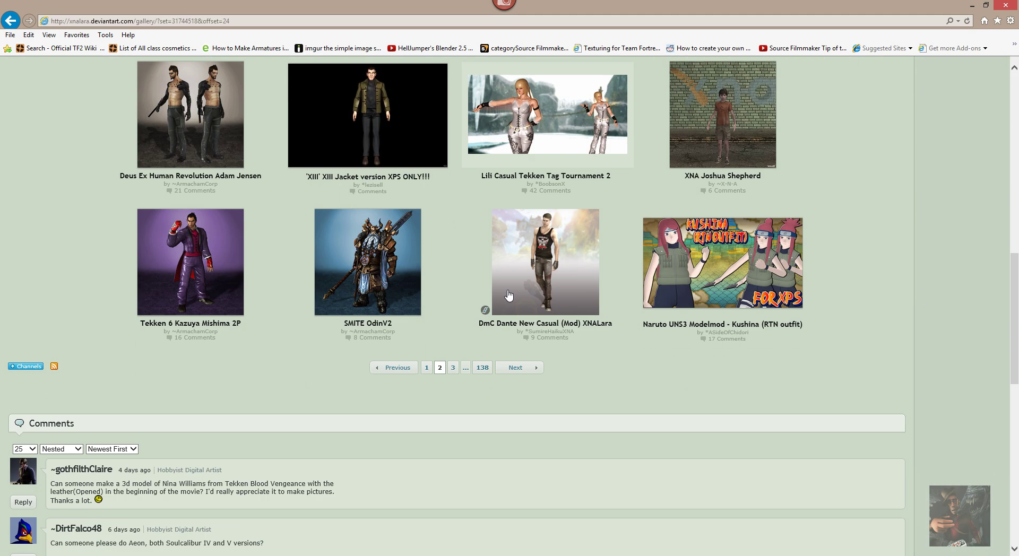
- Advance to the next Characters Downloads page, then close the browser window
{"action": "left_click", "coordinate": [534, 368]}
{"action": "scroll", "coordinate": [472, 244], "scroll_direction": "down", "scroll_amount": 10}
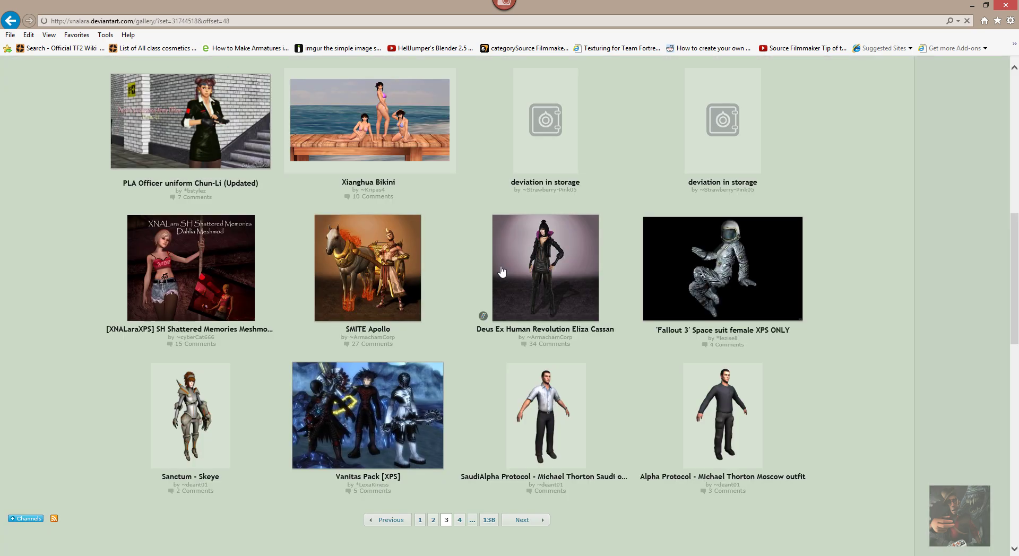
{"action": "scroll", "coordinate": [501, 271], "scroll_direction": "down", "scroll_amount": 3}
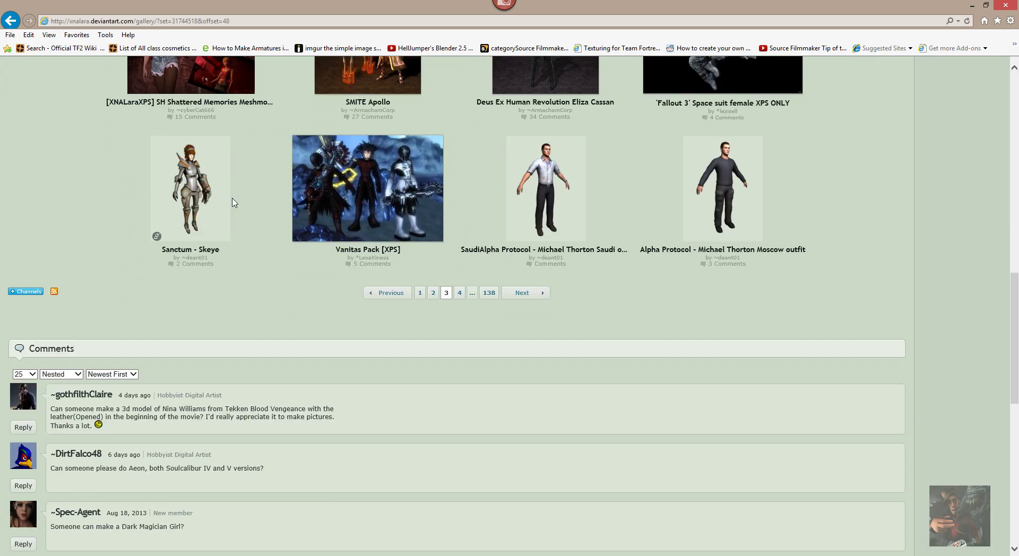
{"action": "mouse_move", "coordinate": [1006, 7]}
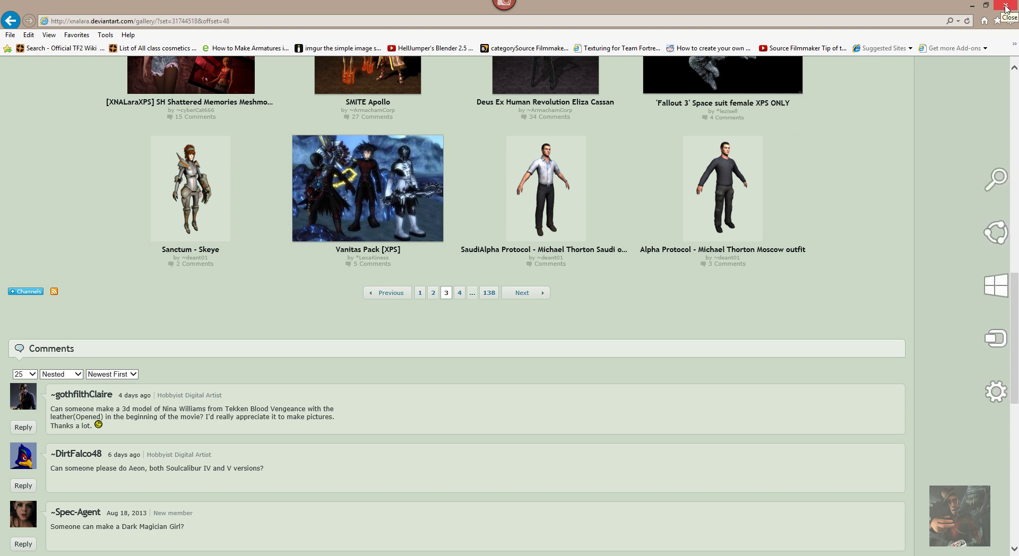
{"action": "left_click", "coordinate": [1006, 6]}
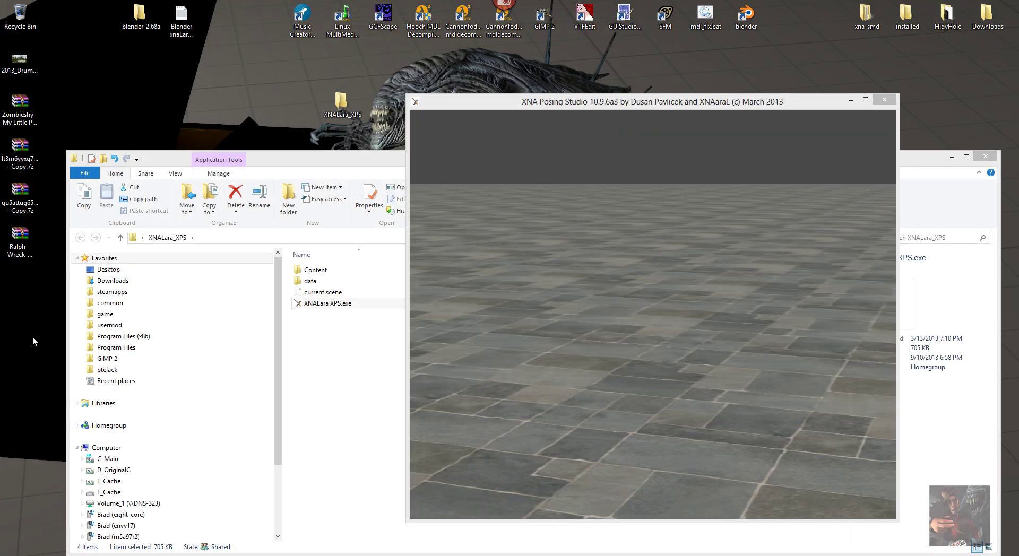
- Select each desktop archive (Ralph, Zombieshy, lt3m6yyxg7 and the next) to read their names
{"action": "left_click", "coordinate": [21, 237]}
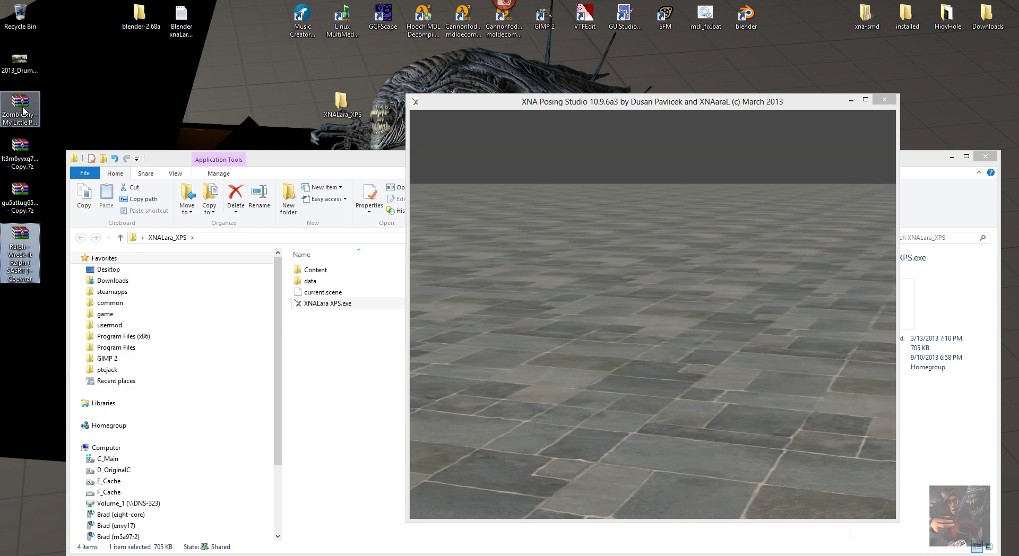
{"action": "left_click", "coordinate": [22, 104]}
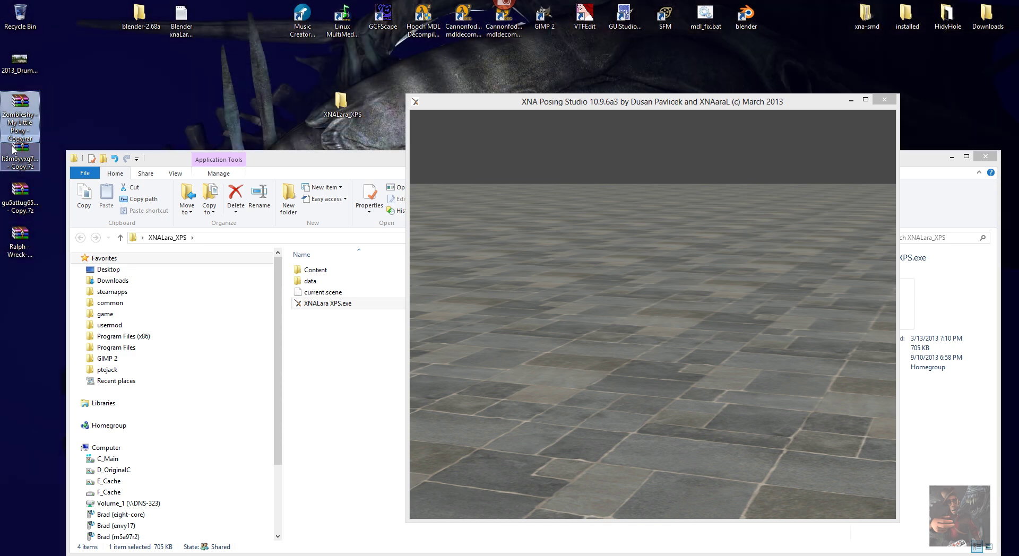
{"action": "left_click", "coordinate": [18, 151]}
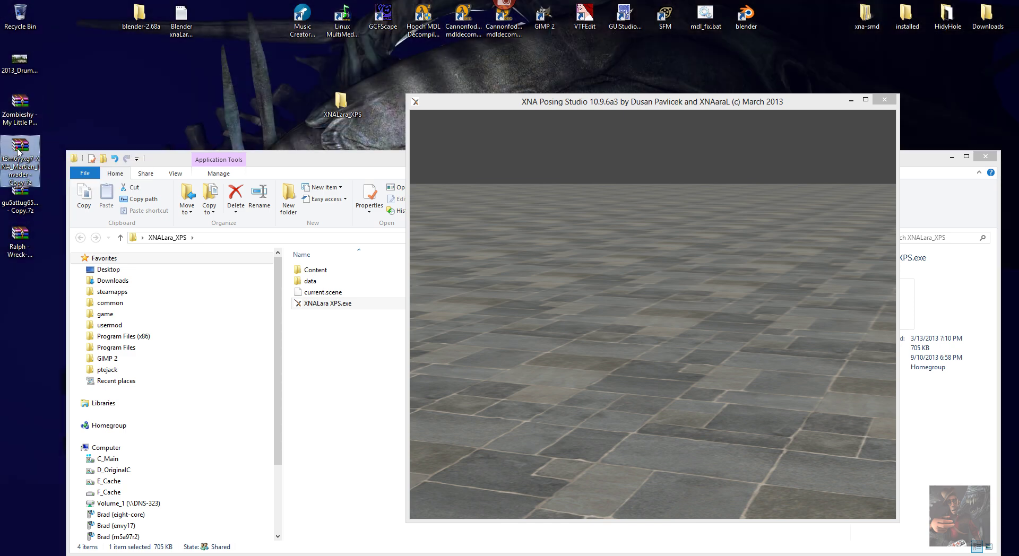
{"action": "left_click", "coordinate": [21, 197]}
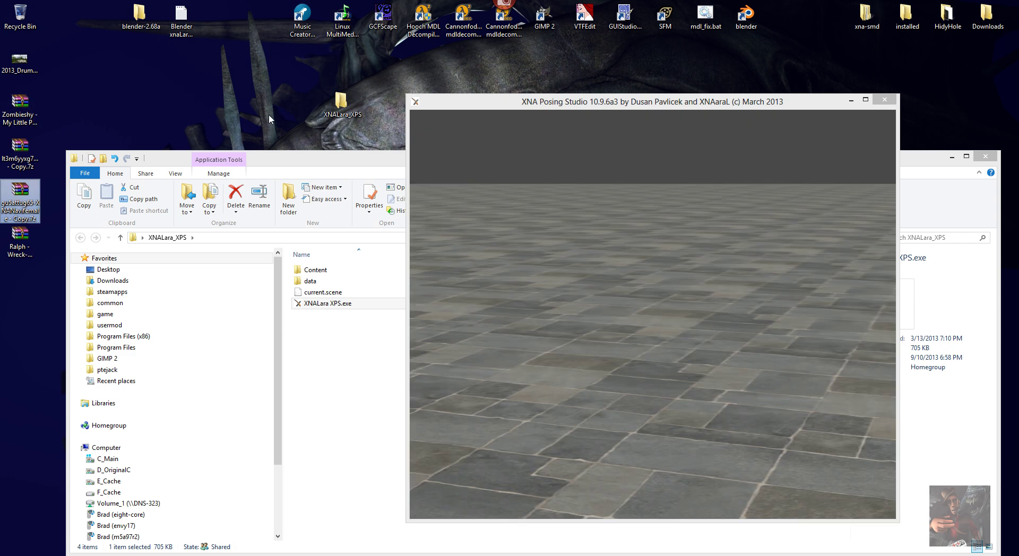
- Open the Ralph archive's SASRT folder in WinRAR and place the XNALara_XPS folder window beside it
{"action": "double_click", "coordinate": [20, 241]}
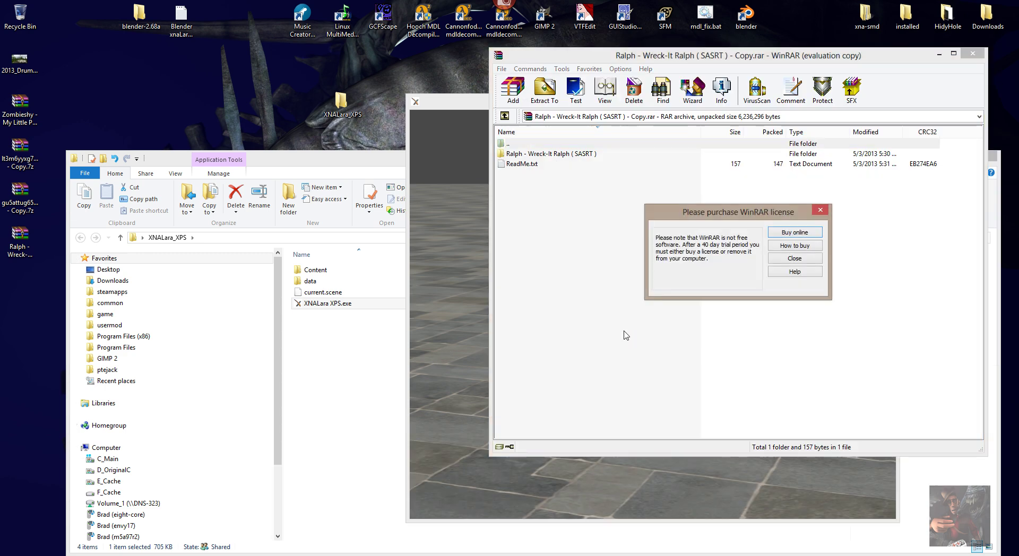
{"action": "left_click", "coordinate": [794, 258]}
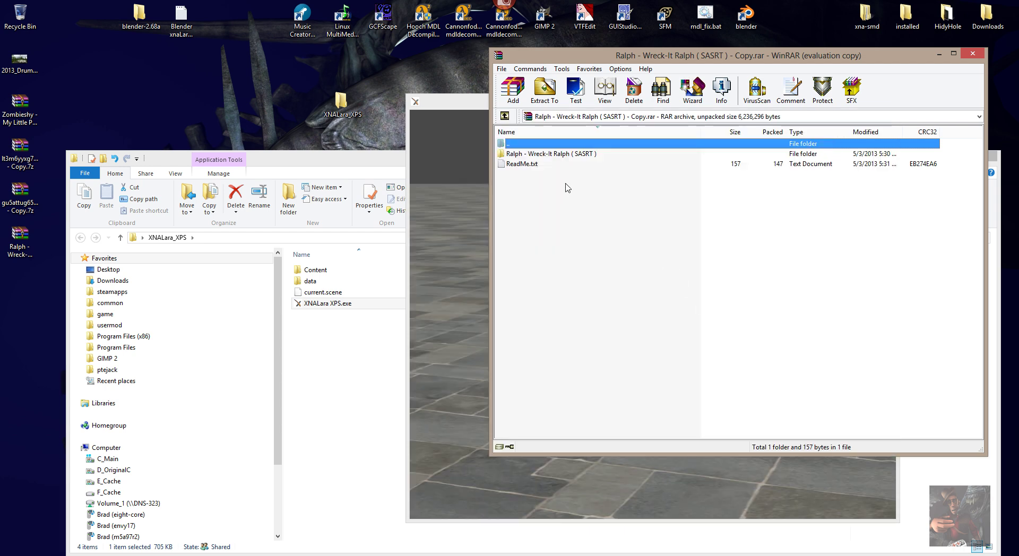
{"action": "double_click", "coordinate": [548, 155]}
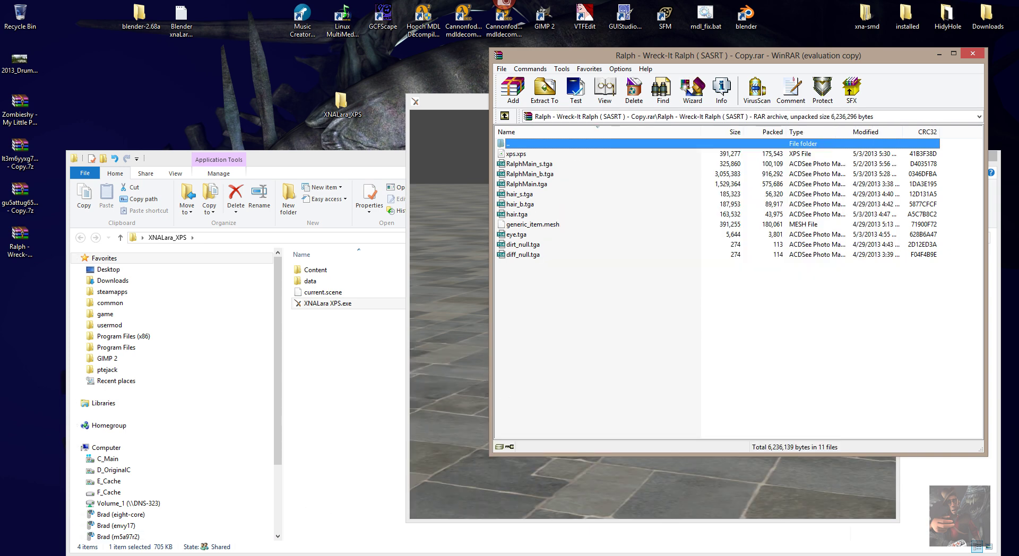
{"action": "double_click", "coordinate": [338, 96]}
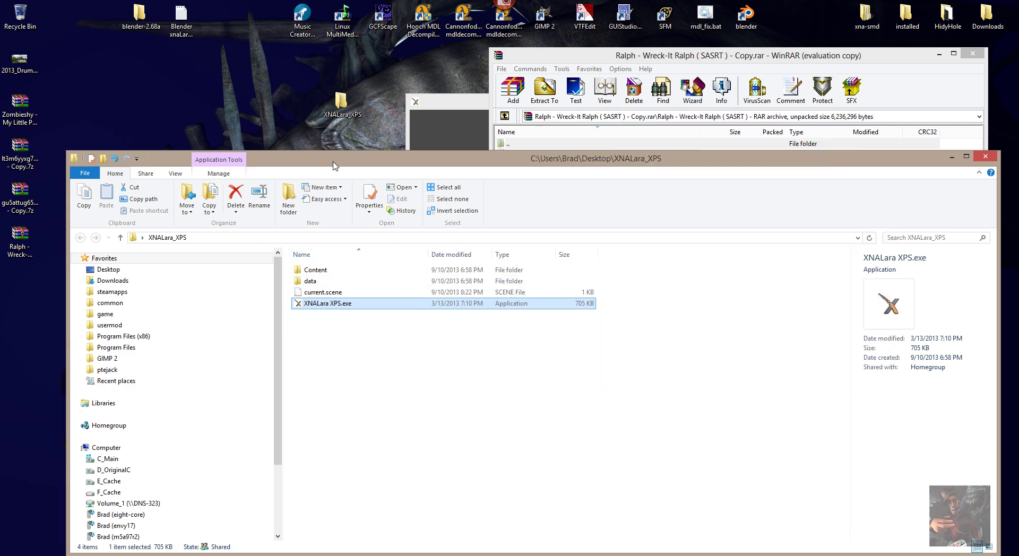
{"action": "left_click_drag", "start_coordinate": [333, 166], "coordinate": [279, 143]}
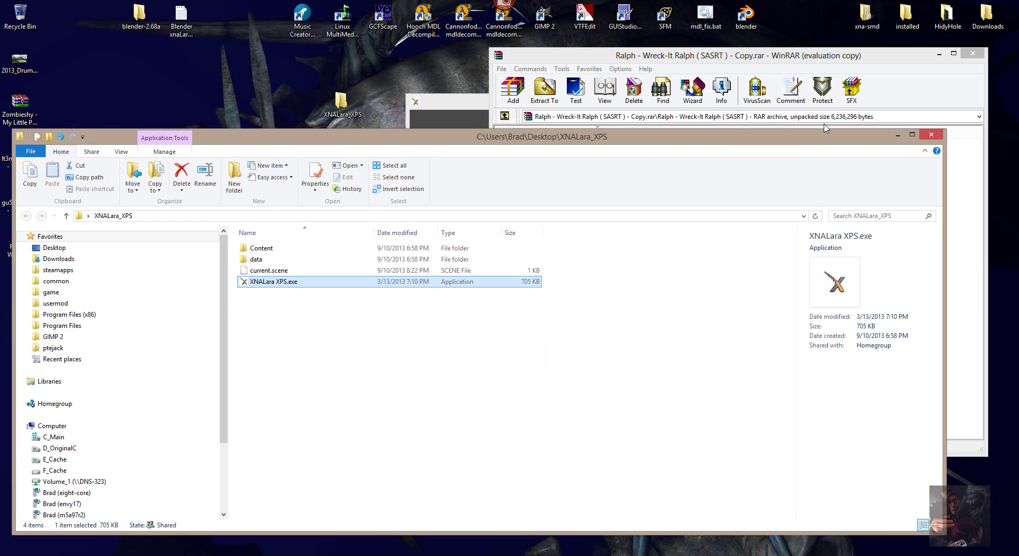
- Open XNALara_XPS\data and extract the Ralph folder from its archive into it
{"action": "left_click", "coordinate": [935, 134]}
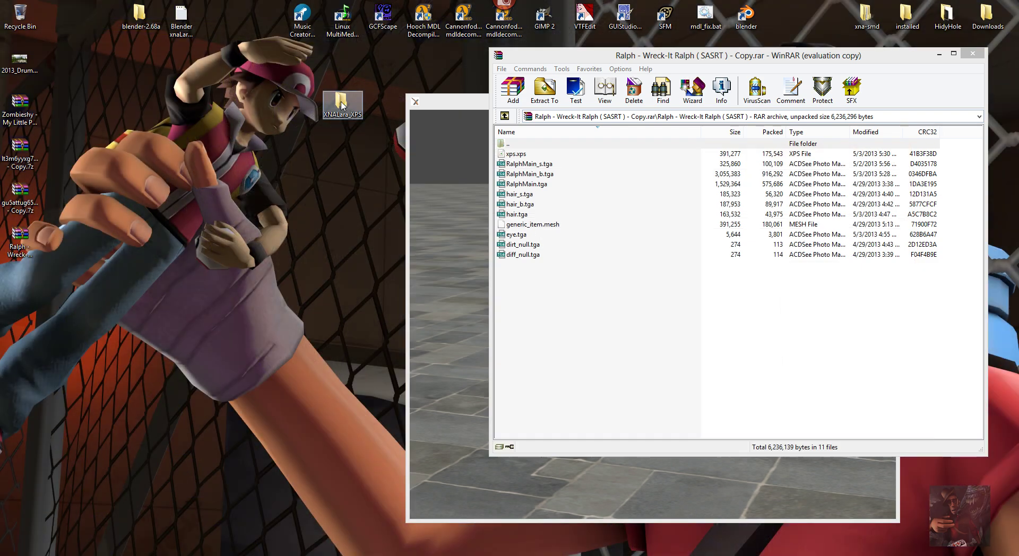
{"action": "double_click", "coordinate": [341, 105]}
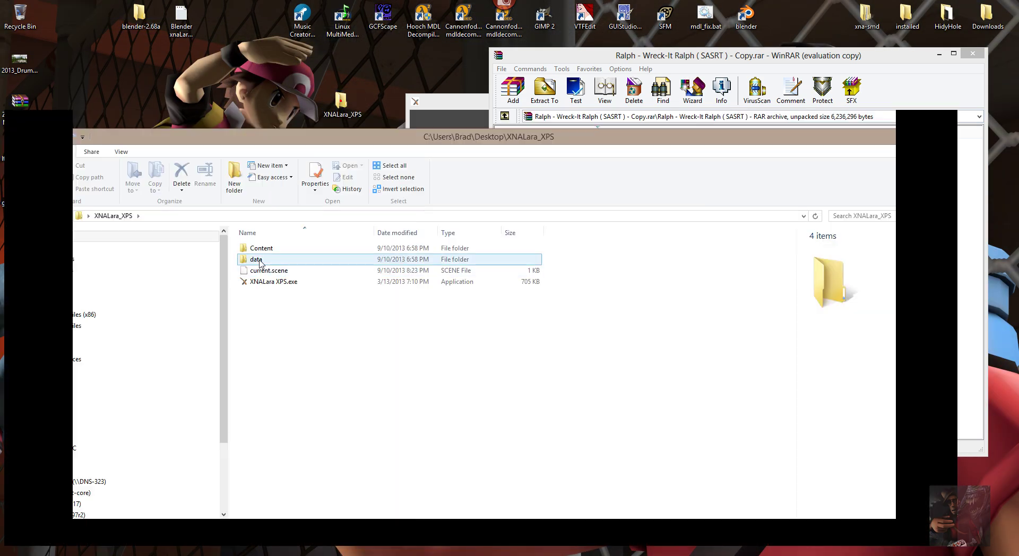
{"action": "double_click", "coordinate": [256, 260]}
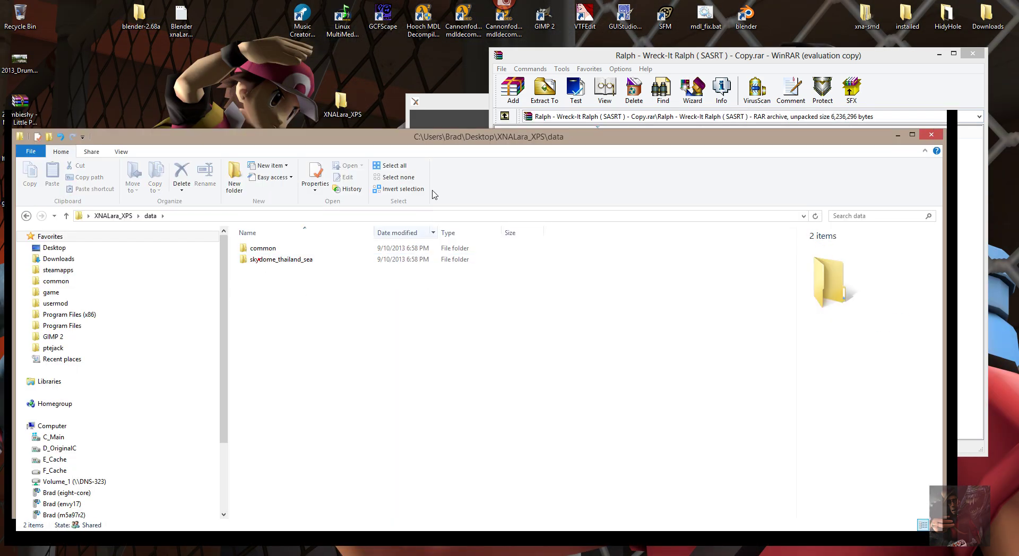
{"action": "left_click", "coordinate": [632, 56]}
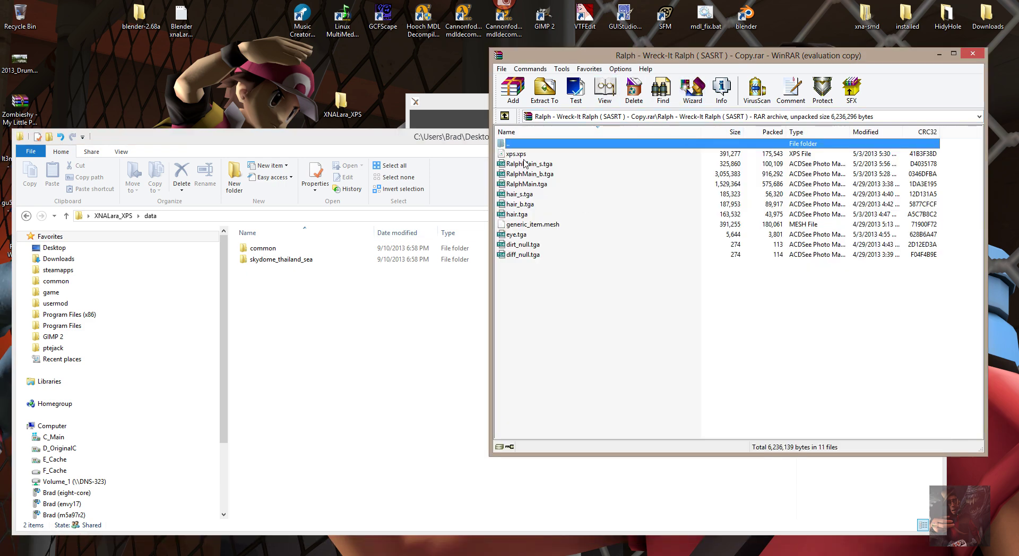
{"action": "double_click", "coordinate": [508, 144]}
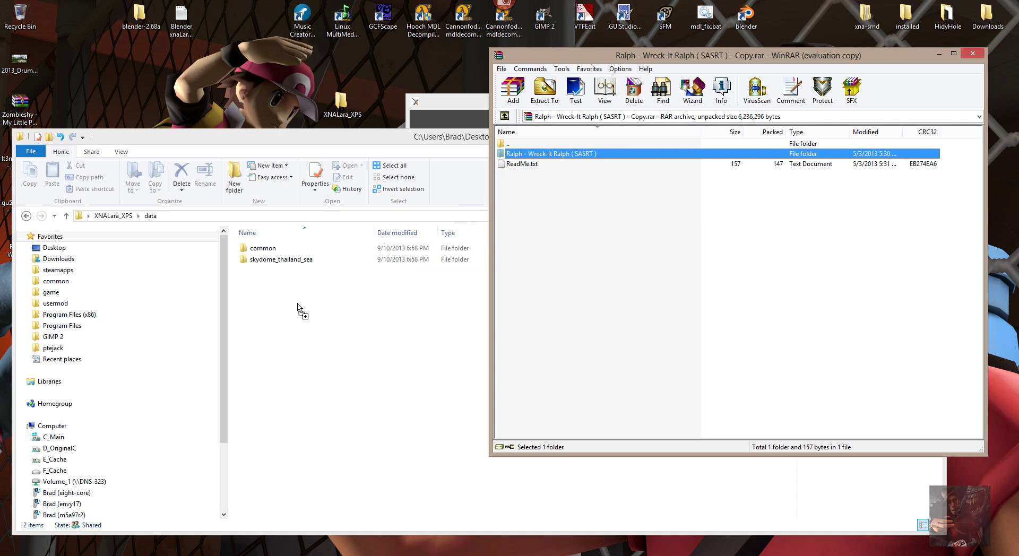
{"action": "left_click", "coordinate": [273, 290]}
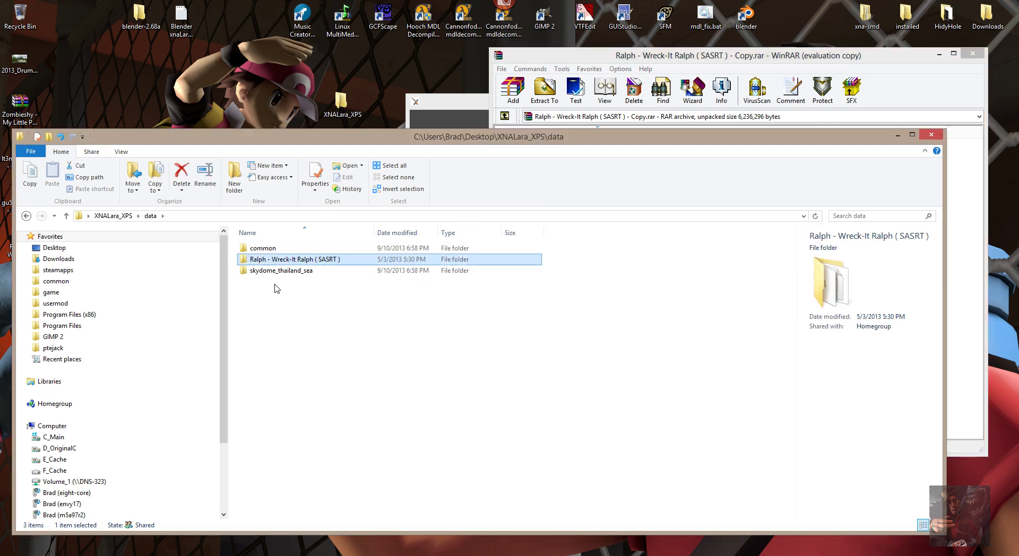
{"action": "left_click_drag", "start_coordinate": [295, 146], "coordinate": [323, 222]}
- Extract Zombieshy - My Little Pony and XNA_Martian_Invader from their archives into the data folder
{"action": "left_click", "coordinate": [505, 117]}
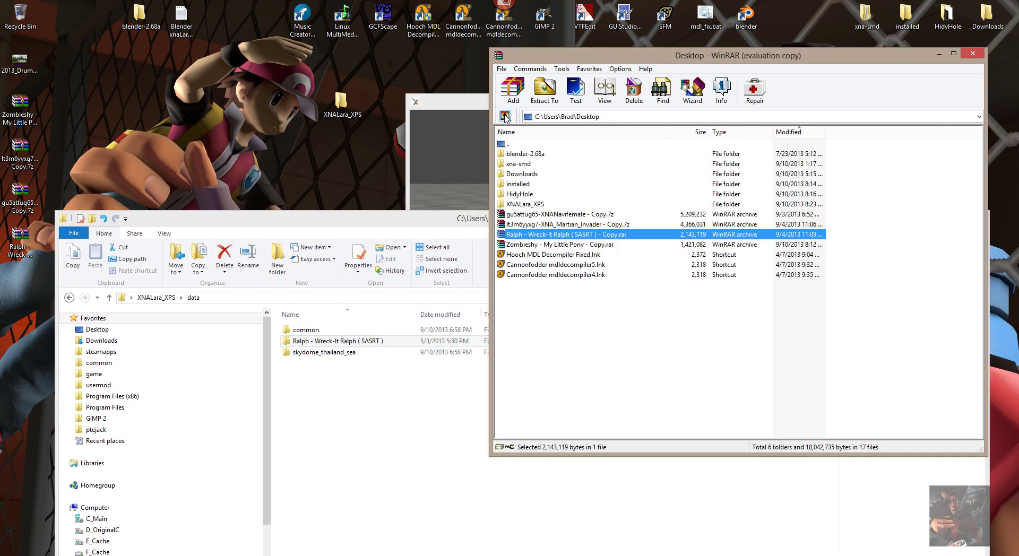
{"action": "double_click", "coordinate": [535, 245]}
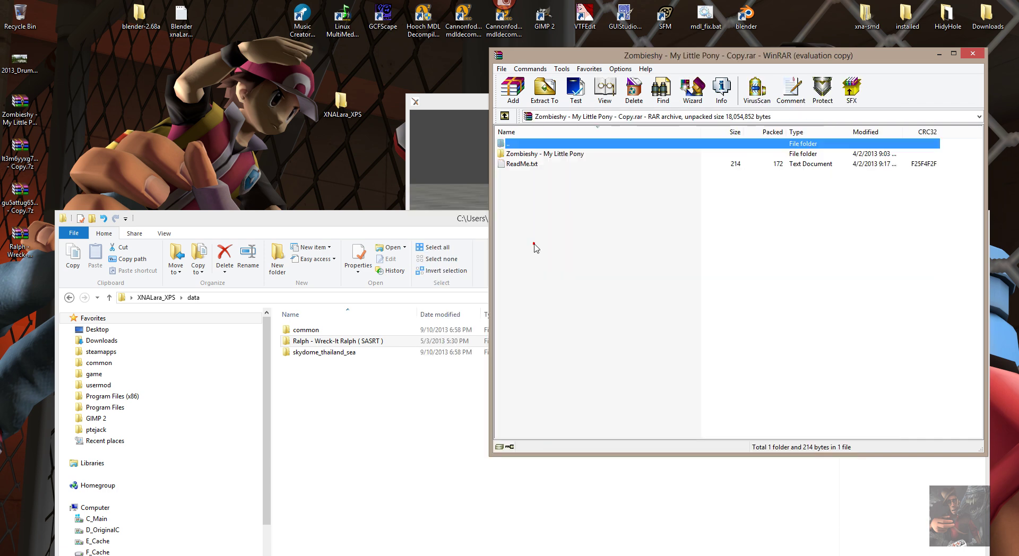
{"action": "left_click_drag", "start_coordinate": [547, 157], "coordinate": [404, 391]}
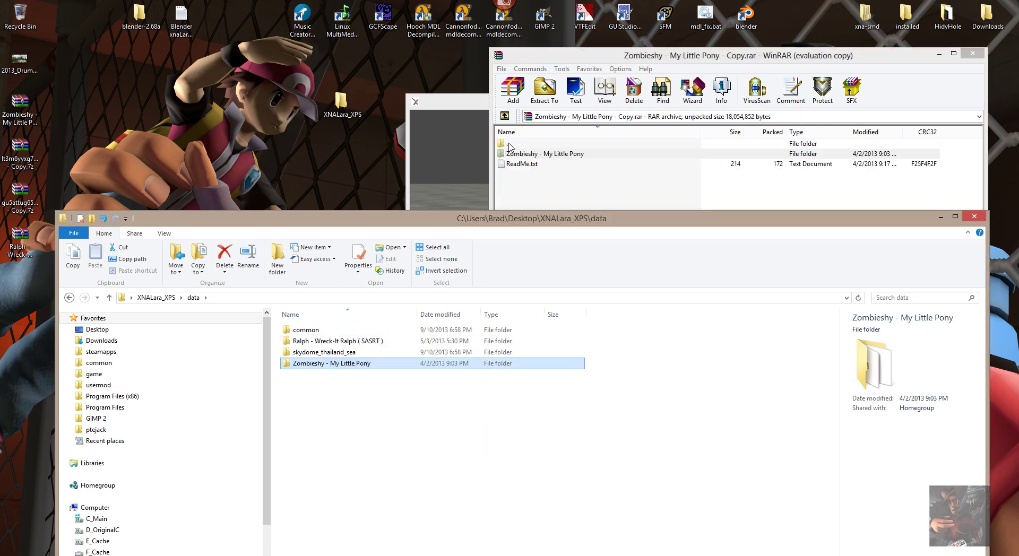
{"action": "double_click", "coordinate": [514, 144]}
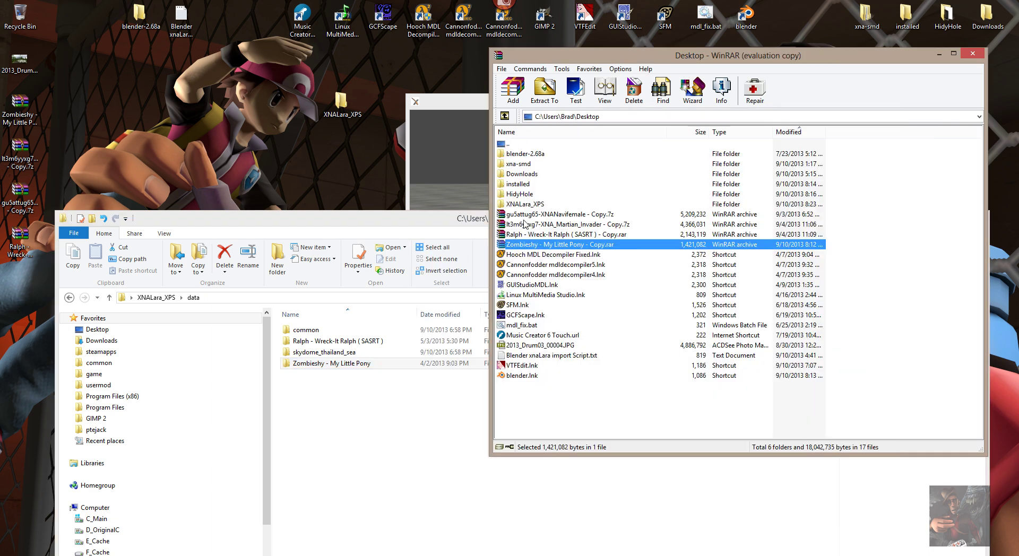
{"action": "double_click", "coordinate": [524, 224]}
{"action": "left_click_drag", "start_coordinate": [530, 154], "coordinate": [358, 388]}
- Extract XNA_Na'vi_female into the data folder, then close the data folder and WinRAR
{"action": "left_click", "coordinate": [514, 146]}
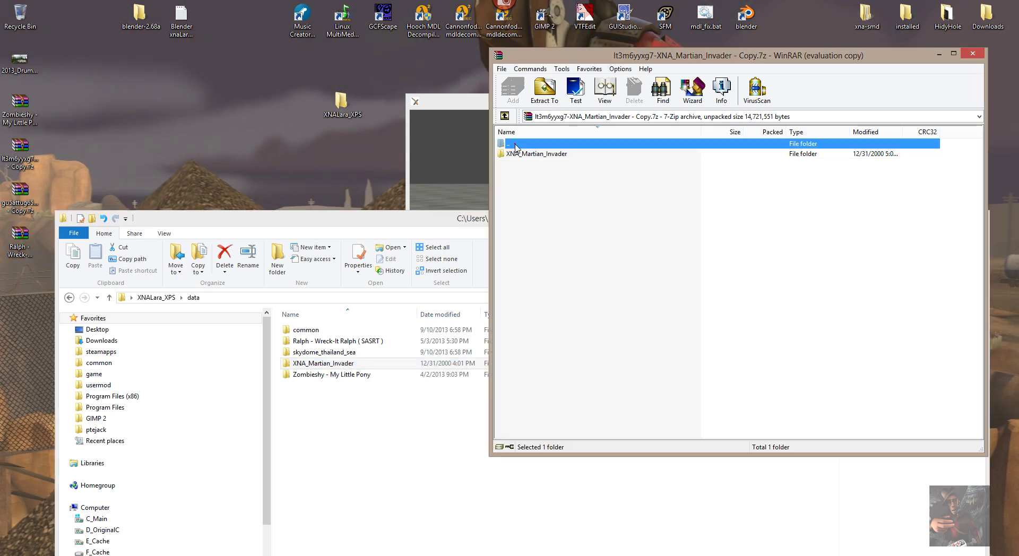
{"action": "double_click", "coordinate": [514, 145]}
{"action": "double_click", "coordinate": [539, 214]}
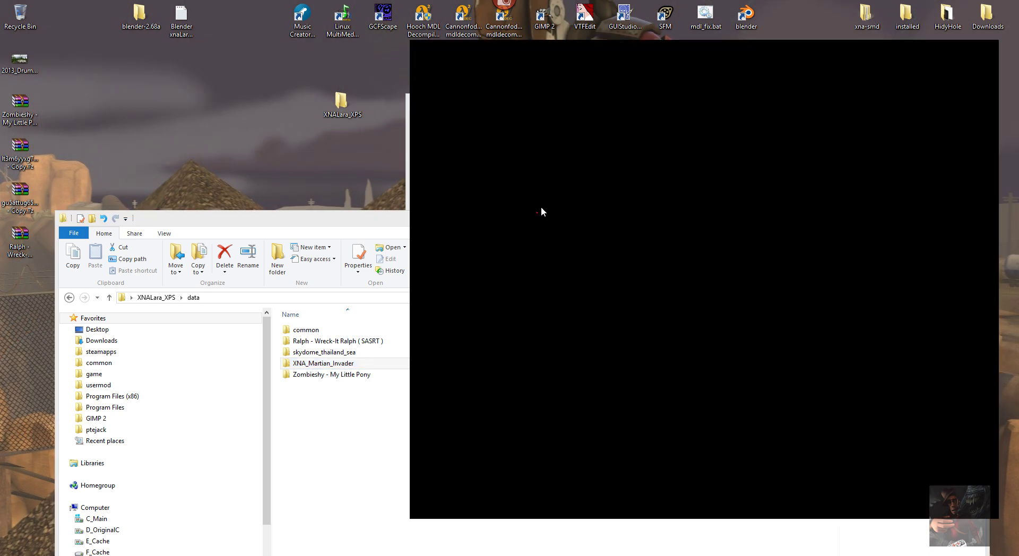
{"action": "left_click_drag", "start_coordinate": [544, 157], "coordinate": [368, 401]}
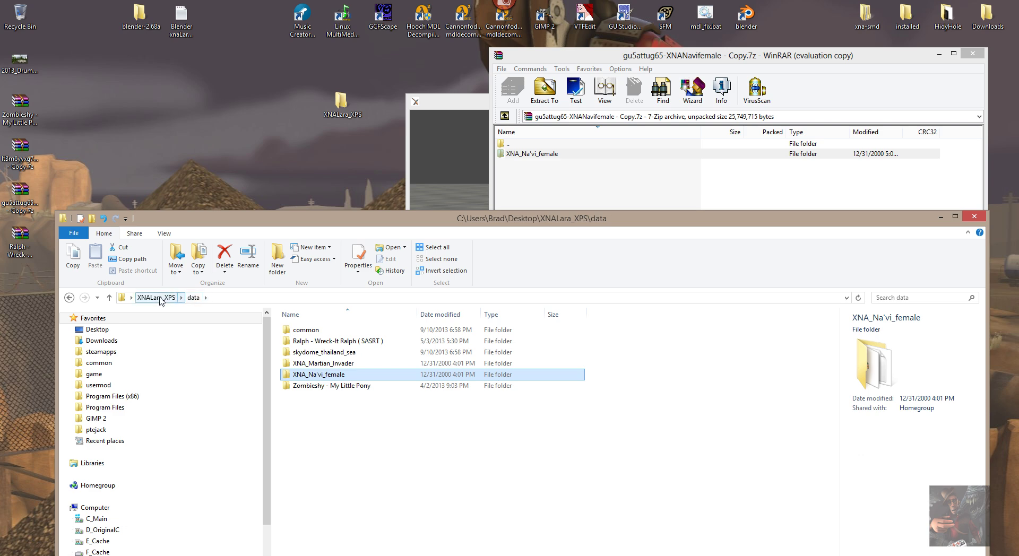
{"action": "left_click", "coordinate": [973, 216]}
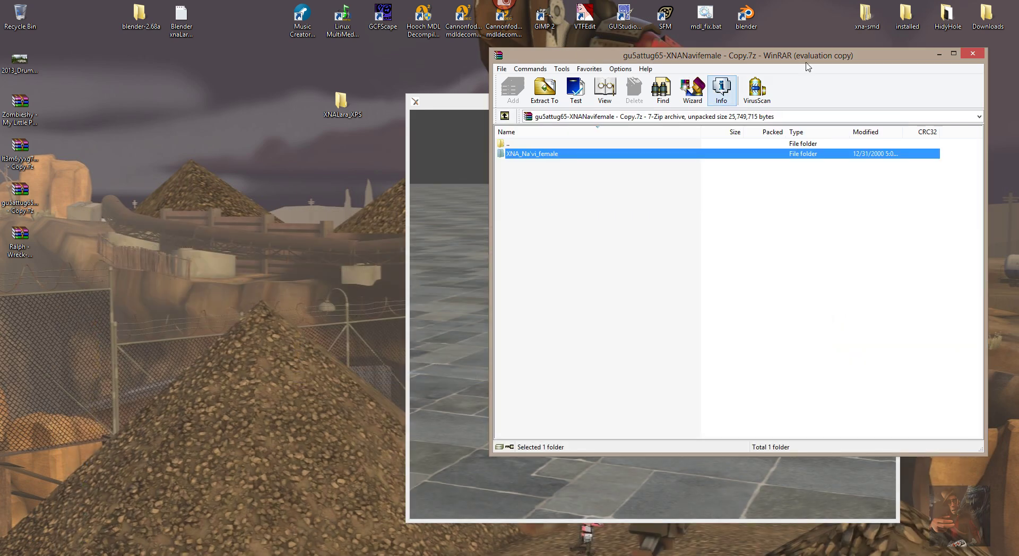
{"action": "left_click", "coordinate": [972, 53]}
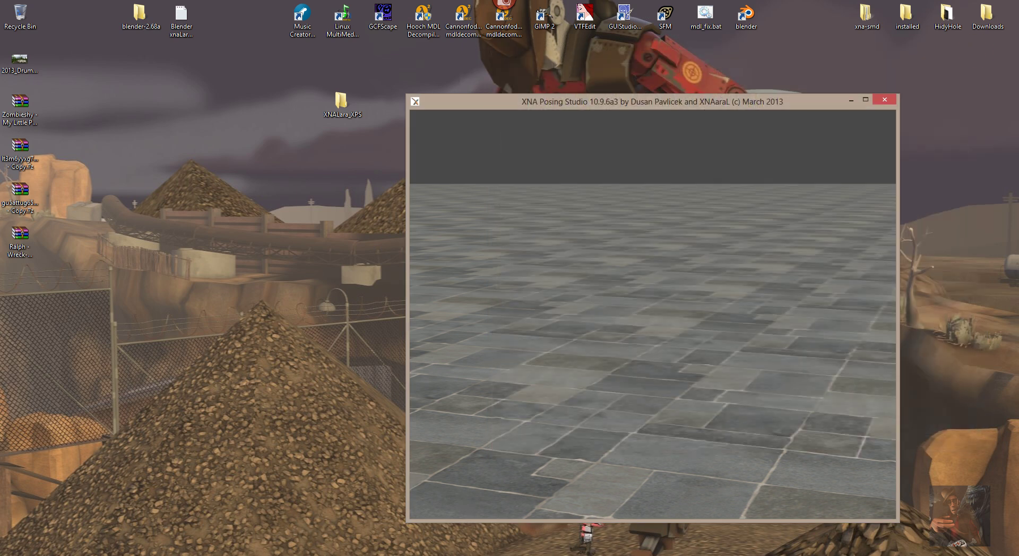
- Bring up the Control Window, untick Options > Always on top, and move it down-left beside the floor
{"action": "mouse_move", "coordinate": [872, 551]}
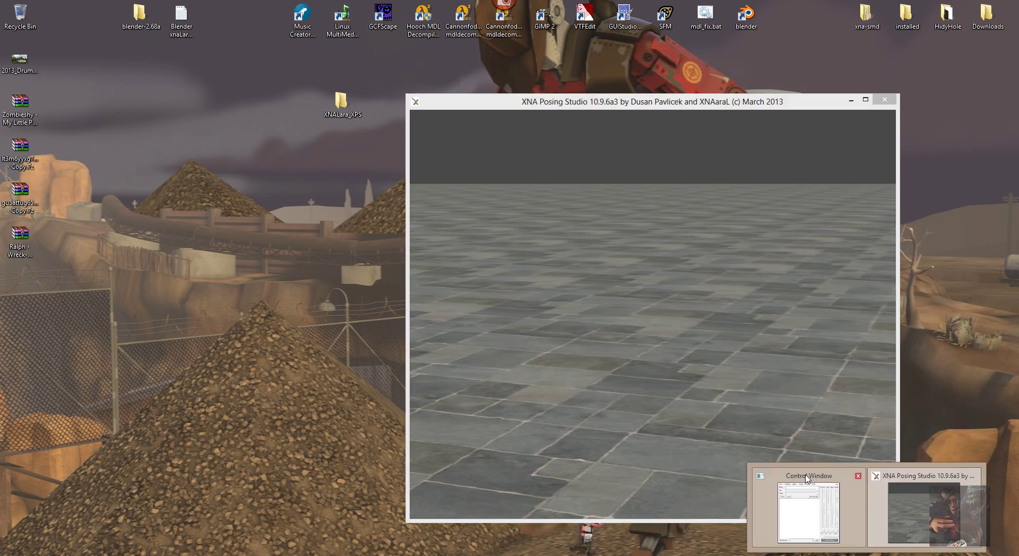
{"action": "left_click", "coordinate": [804, 473]}
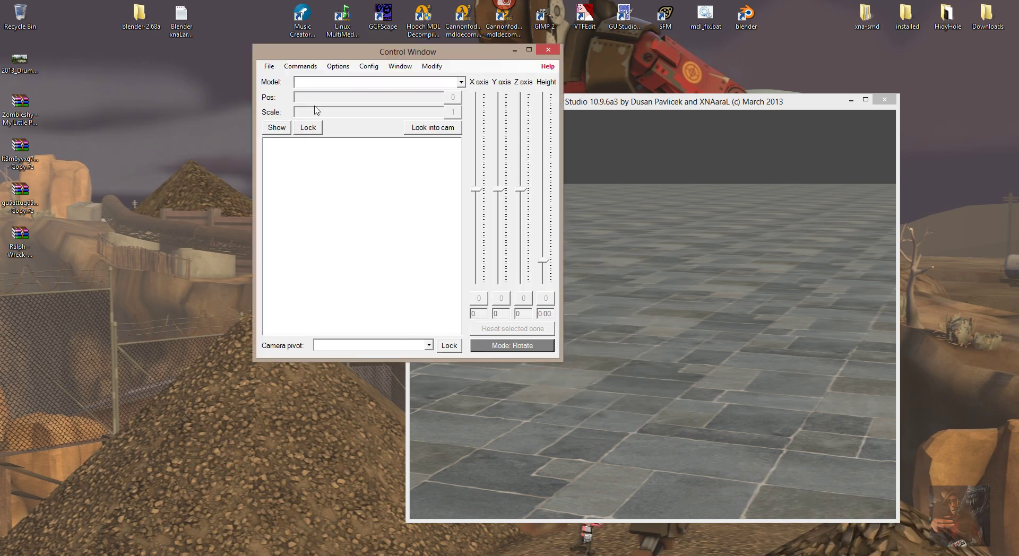
{"action": "left_click", "coordinate": [338, 67]}
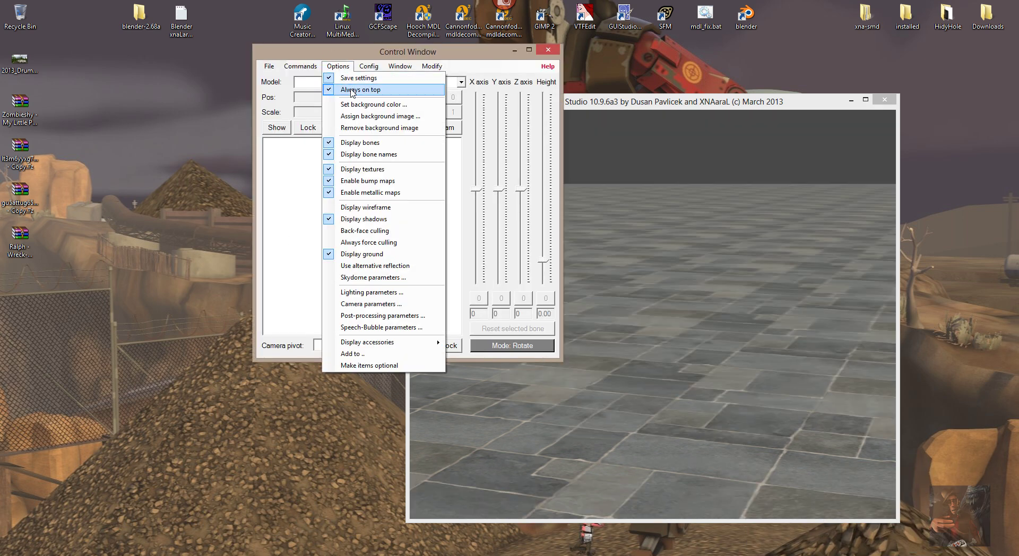
{"action": "left_click", "coordinate": [351, 90]}
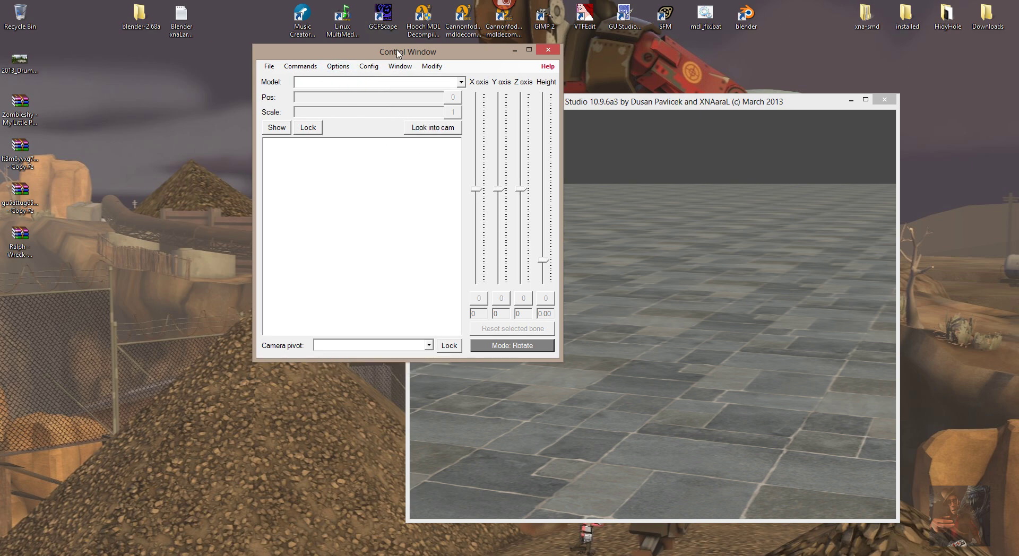
{"action": "left_click_drag", "start_coordinate": [399, 53], "coordinate": [290, 118]}
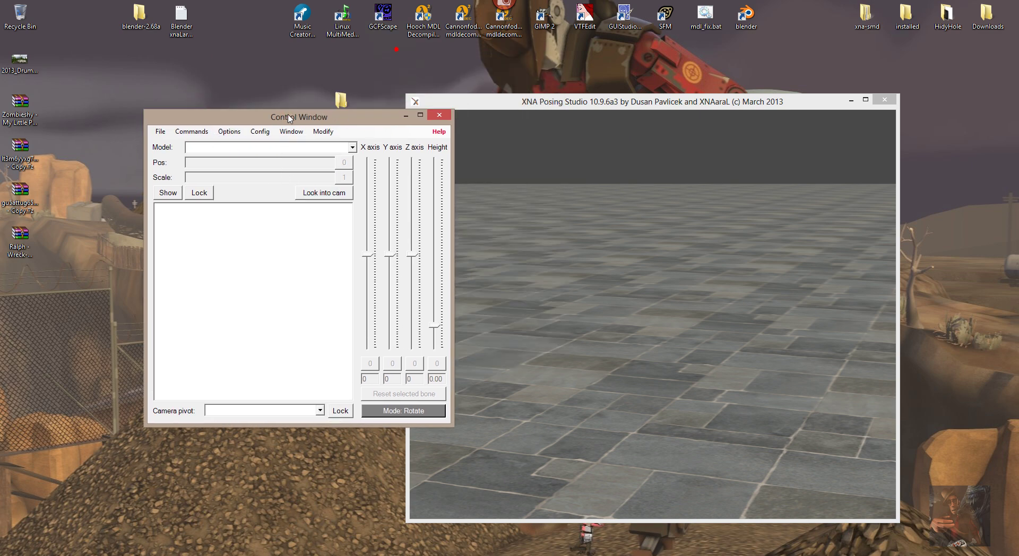
{"action": "left_click", "coordinate": [349, 114]}
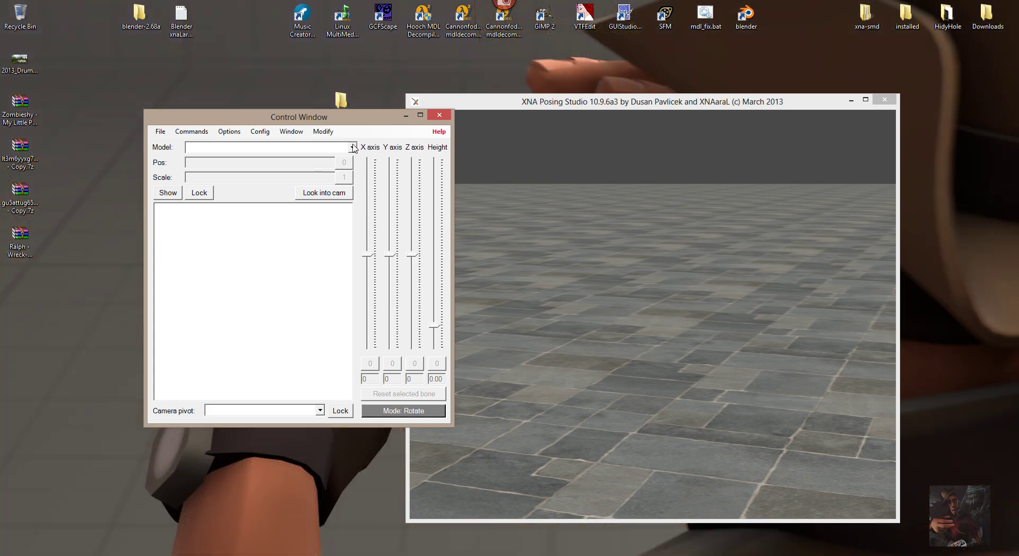
- Add the Ralph - Wreck-It Ralph ( SASRT ) model to the scene and orbit around him
{"action": "left_click", "coordinate": [159, 132]}
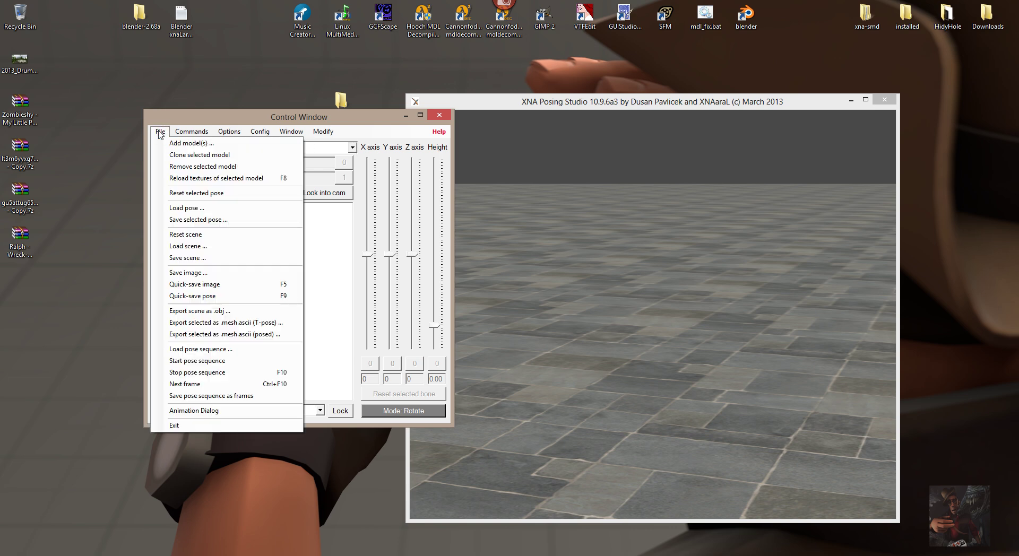
{"action": "left_click", "coordinate": [183, 142]}
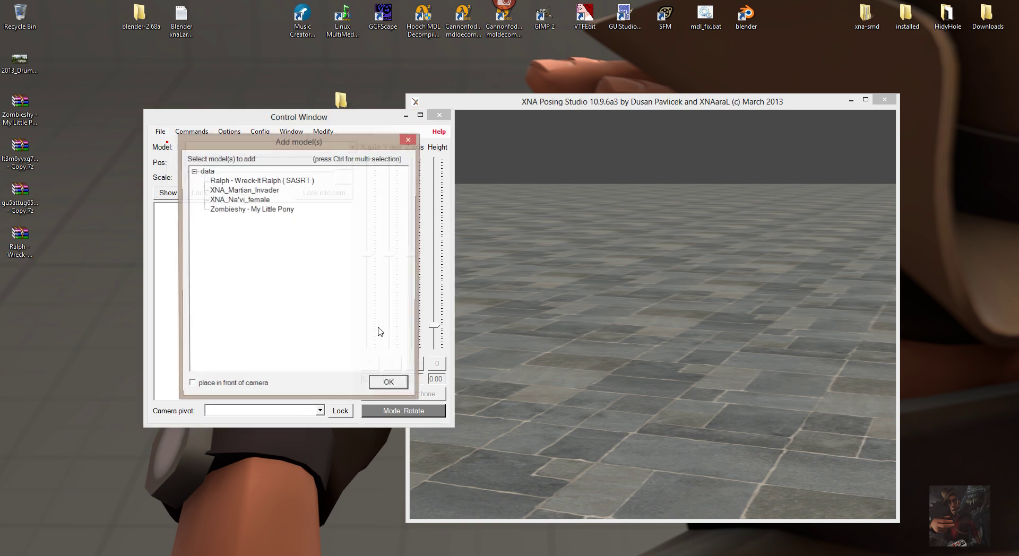
{"action": "left_click", "coordinate": [238, 181]}
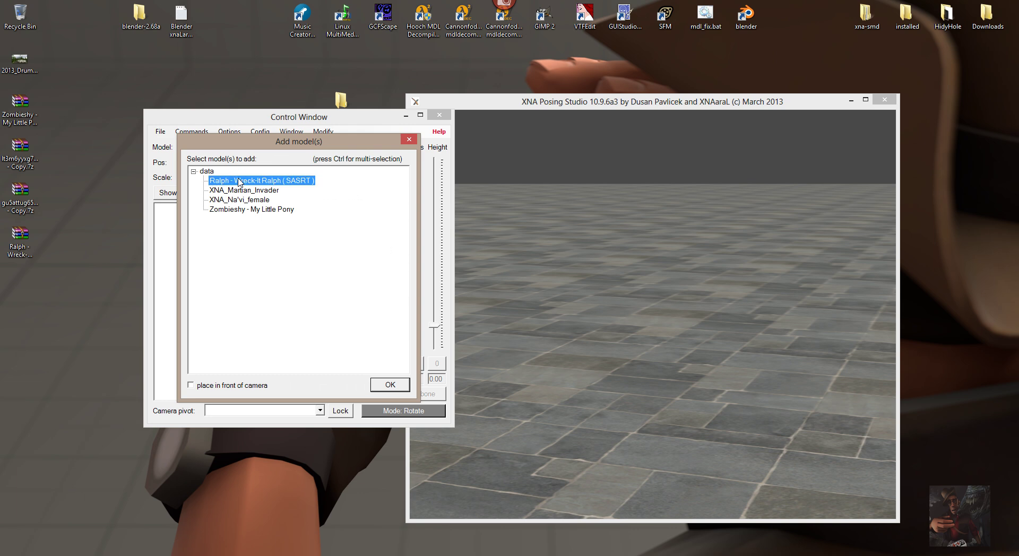
{"action": "left_click", "coordinate": [388, 386]}
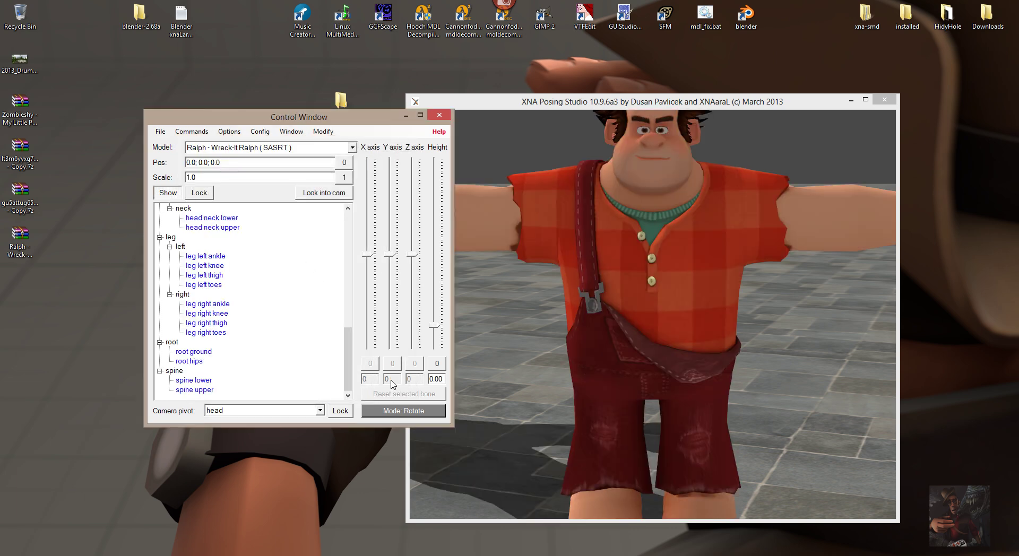
{"action": "left_click_drag", "start_coordinate": [379, 120], "coordinate": [256, 64]}
{"action": "left_click_drag", "start_coordinate": [833, 333], "coordinate": [808, 380]}
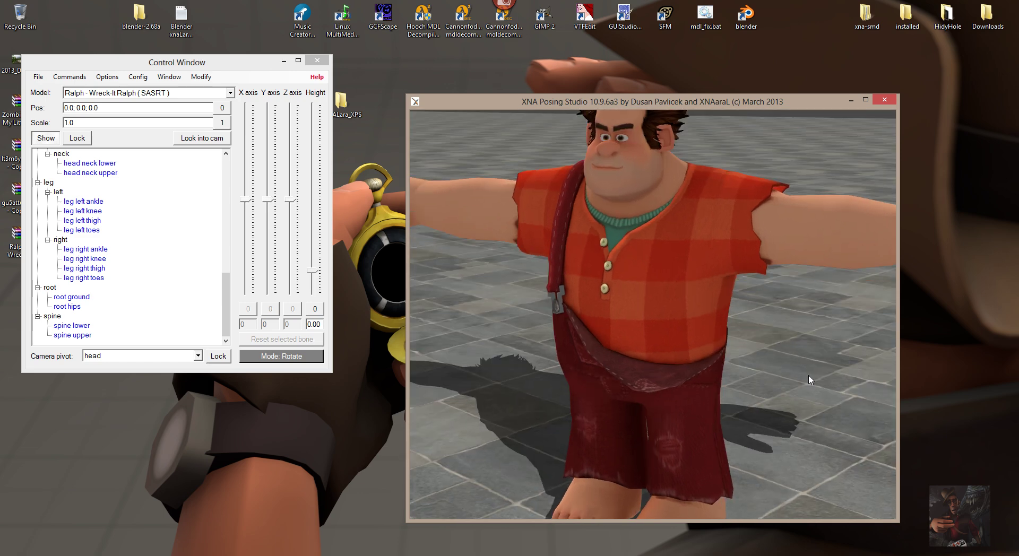
- Tilt the head neck lower bone sideways, then zero its X, Y and Z rotations
{"action": "left_click", "coordinate": [89, 164]}
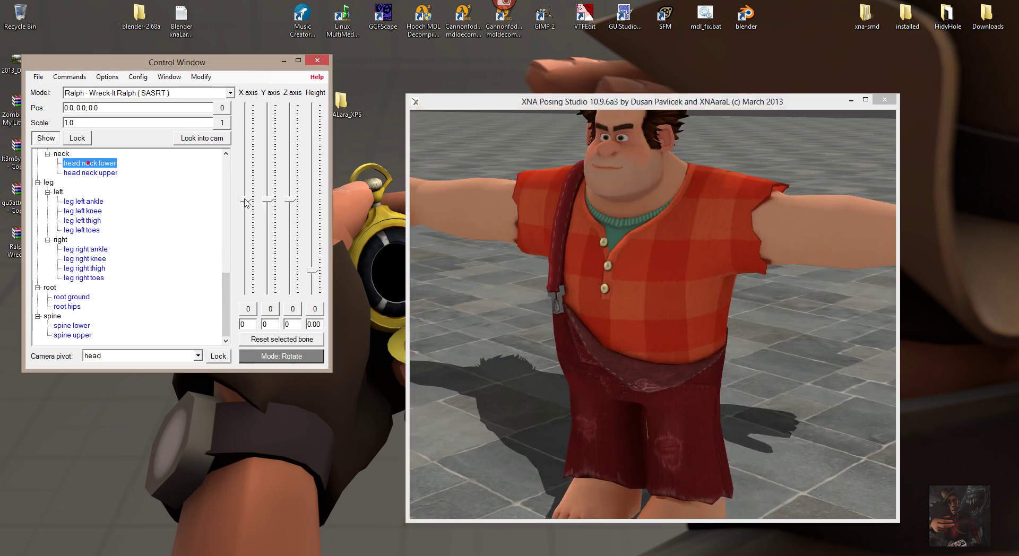
{"action": "left_click_drag", "start_coordinate": [245, 205], "coordinate": [288, 305]}
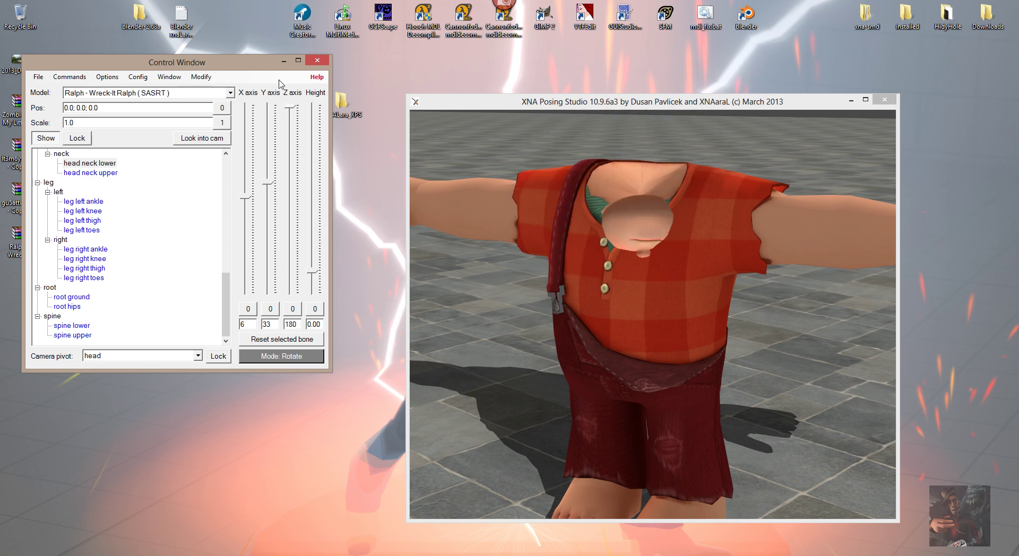
{"action": "left_click_drag", "start_coordinate": [291, 292], "coordinate": [287, 204]}
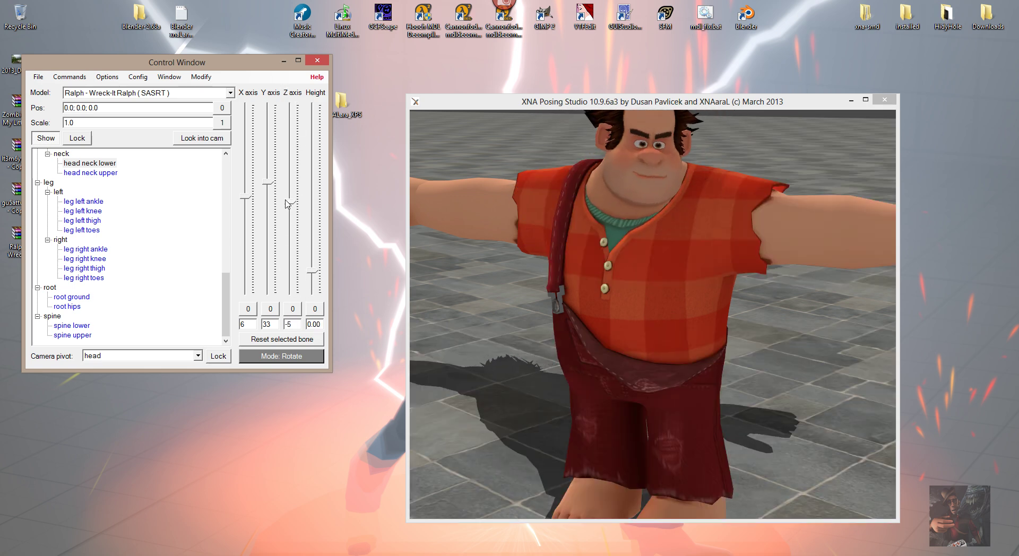
{"action": "left_click", "coordinate": [249, 309]}
{"action": "left_click", "coordinate": [270, 308]}
{"action": "left_click", "coordinate": [293, 309]}
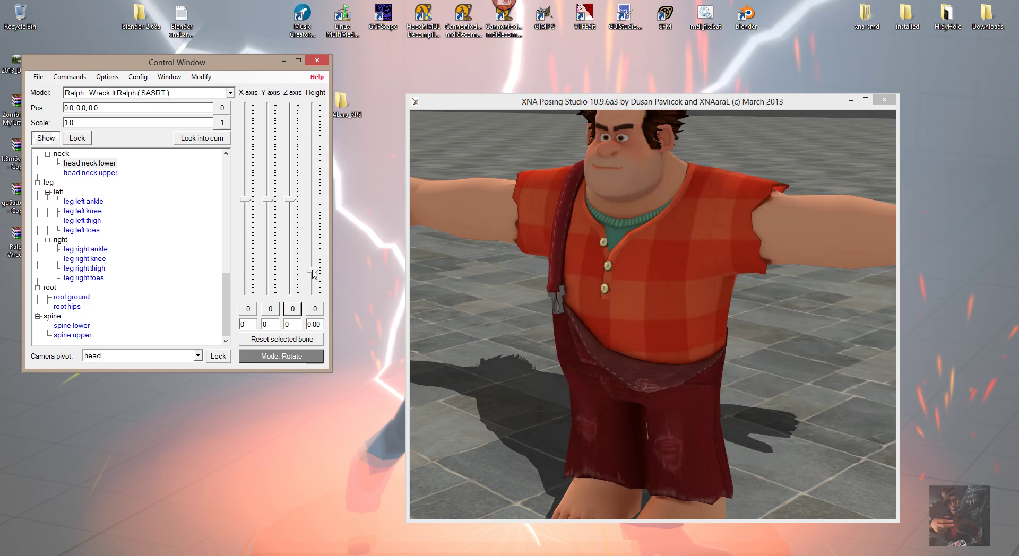
- Lower Ralph's Height through the floor, reset it to zero, and zoom out to his whole body
{"action": "mouse_move", "coordinate": [313, 274]}
{"action": "left_mouse_down"}
{"action": "mouse_move", "coordinate": [312, 297]}
{"action": "mouse_move", "coordinate": [300, 263]}
{"action": "mouse_move", "coordinate": [301, 274]}
{"action": "left_mouse_up"}
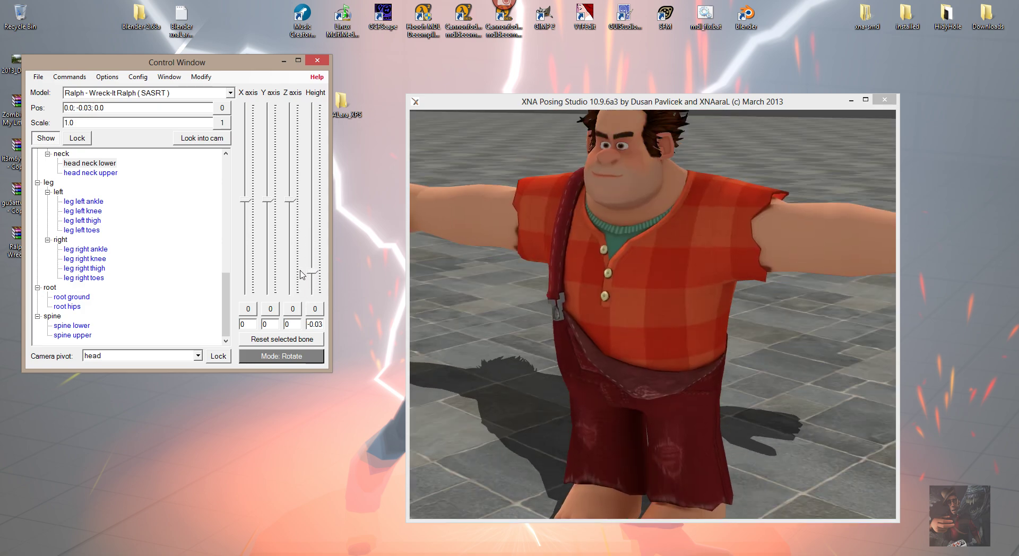
{"action": "left_click", "coordinate": [315, 309]}
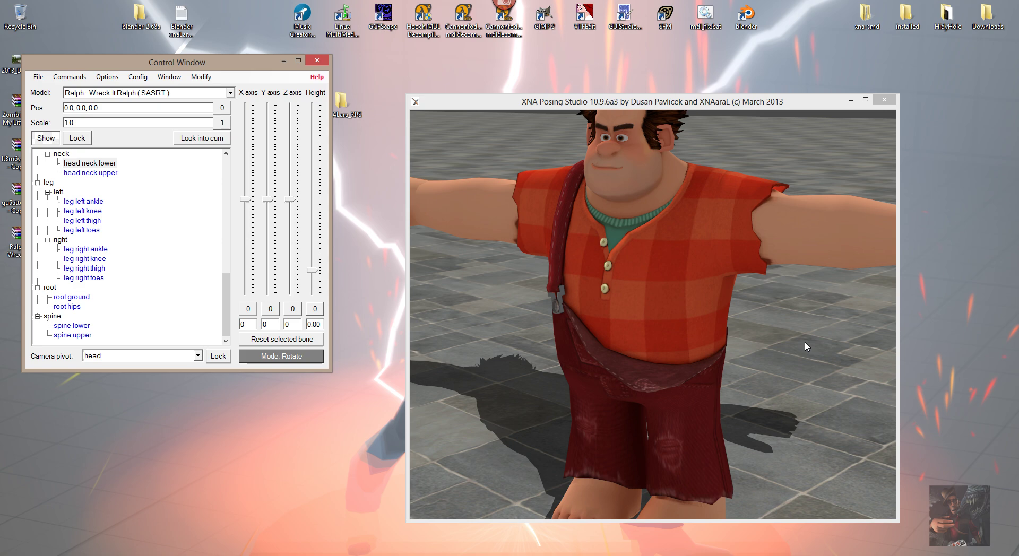
{"action": "left_click_drag", "start_coordinate": [804, 341], "coordinate": [819, 328]}
{"action": "right_click_drag", "start_coordinate": [819, 312], "coordinate": [616, 555]}
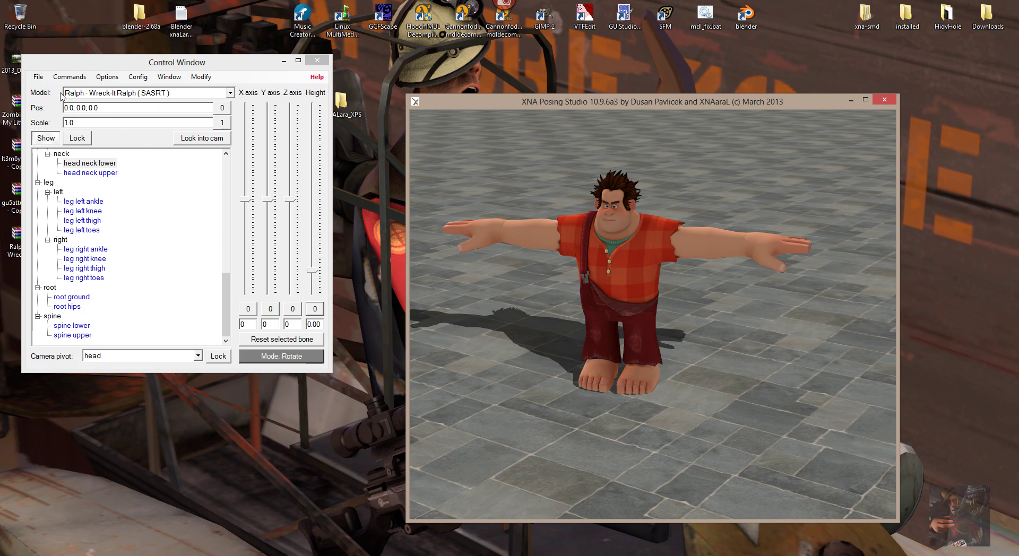
- Add the XNA_Martian_Invader model and set its X position to 2
{"action": "left_click", "coordinate": [38, 76]}
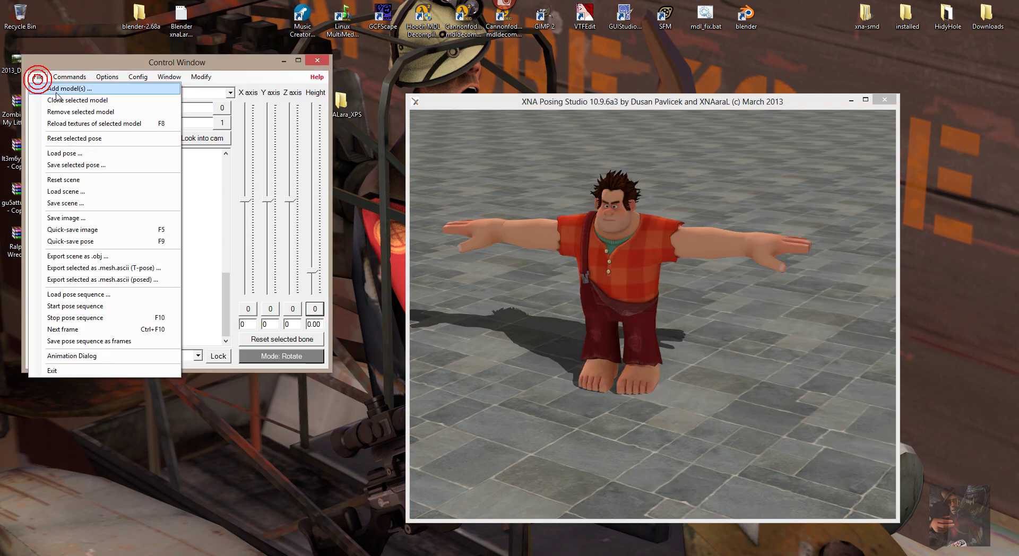
{"action": "left_click", "coordinate": [60, 89]}
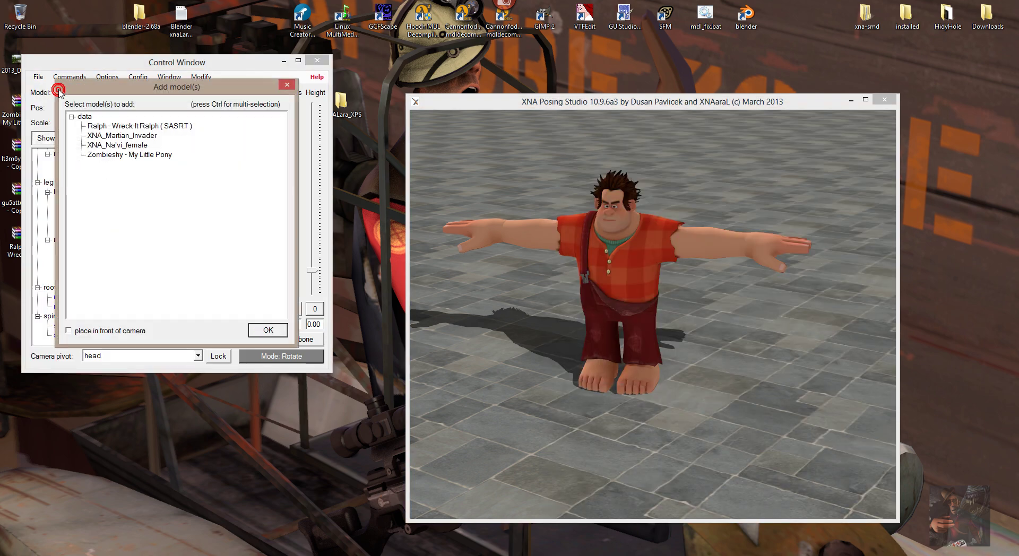
{"action": "left_click", "coordinate": [127, 136]}
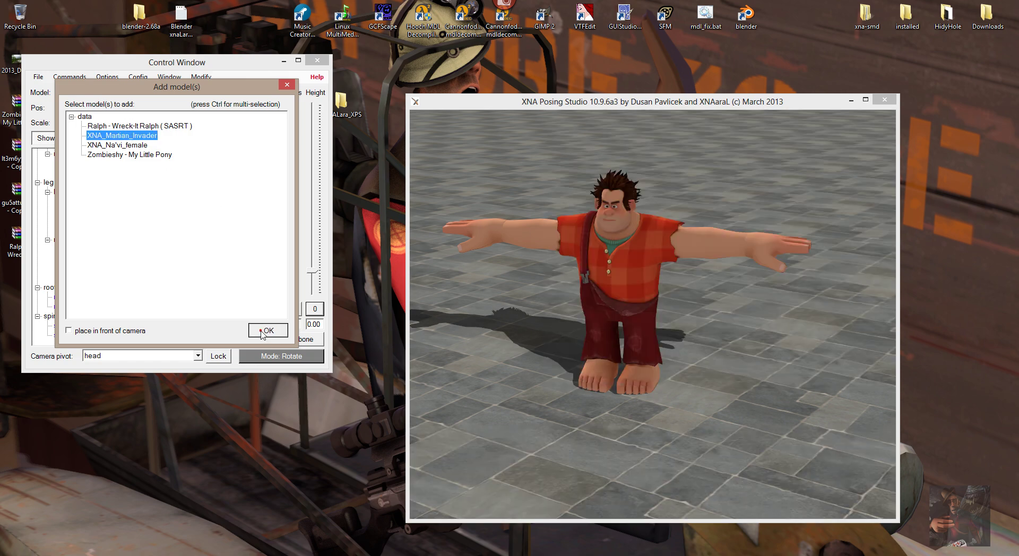
{"action": "left_click", "coordinate": [267, 330]}
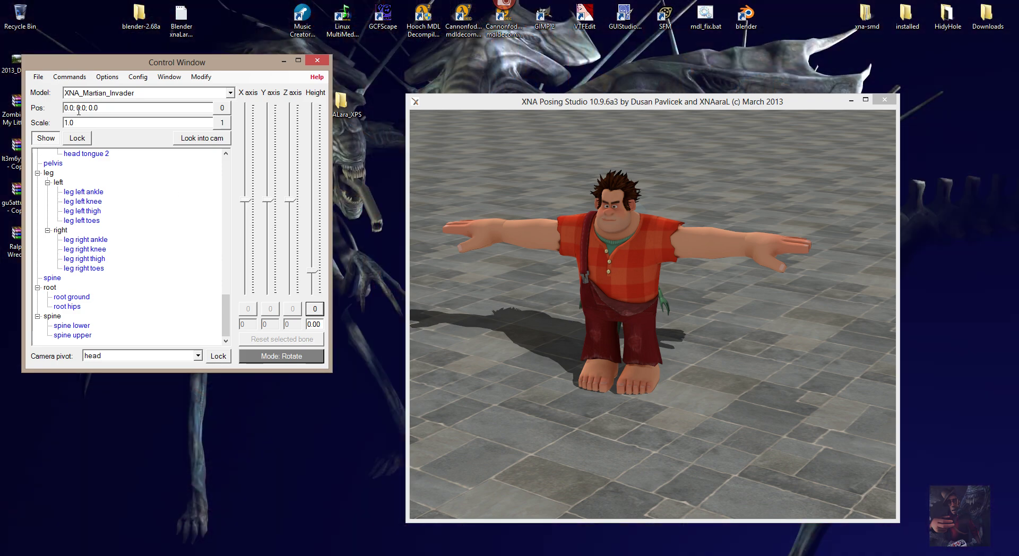
{"action": "left_click_drag", "start_coordinate": [75, 110], "coordinate": [60, 110]}
{"action": "type", "text": "2"}
{"action": "key", "text": "Return"}
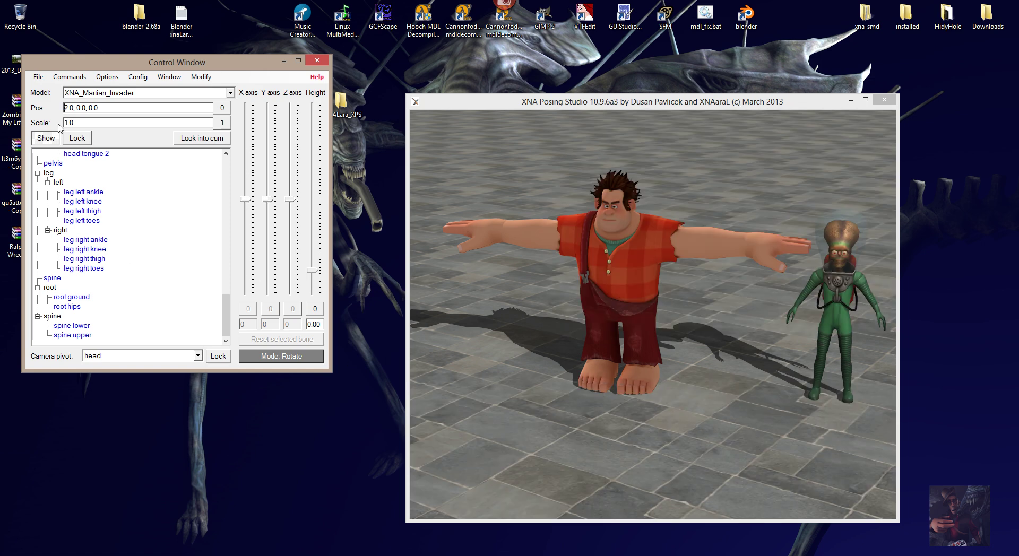
- Add the XNA_Na'vi_female model at X position -2, then orbit the camera around all three
{"action": "left_click", "coordinate": [38, 77]}
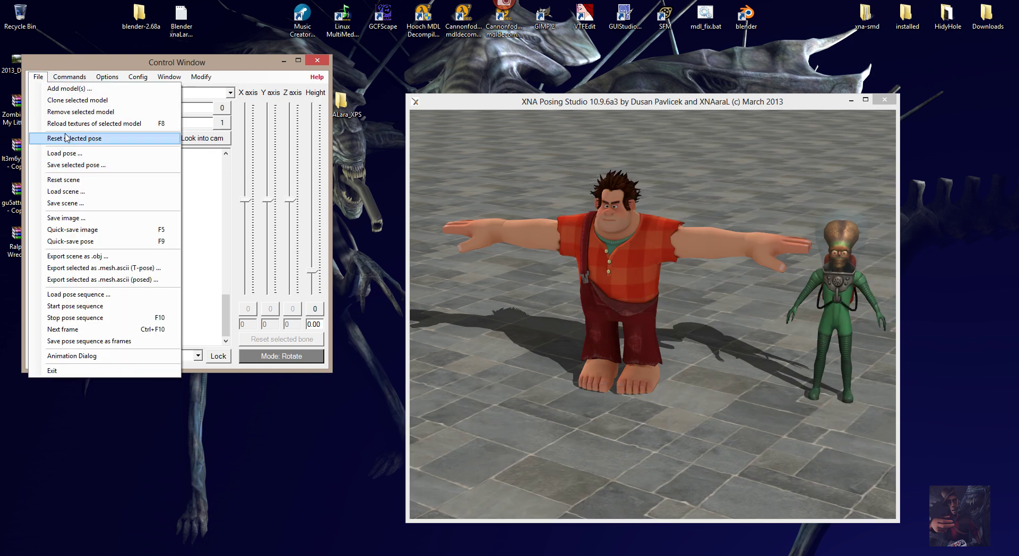
{"action": "left_click", "coordinate": [67, 89]}
{"action": "left_click", "coordinate": [118, 146]}
{"action": "left_click", "coordinate": [269, 331]}
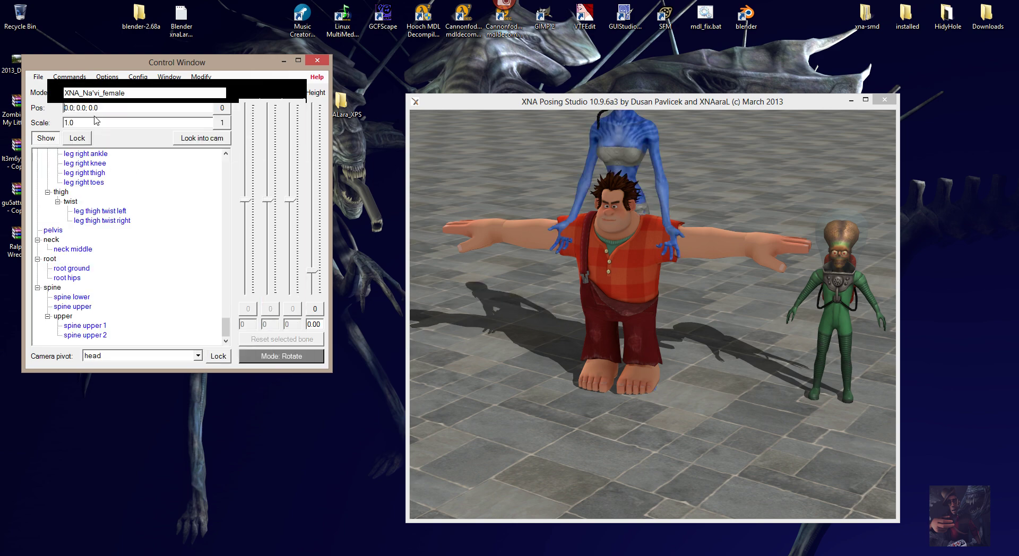
{"action": "double_click", "coordinate": [69, 108]}
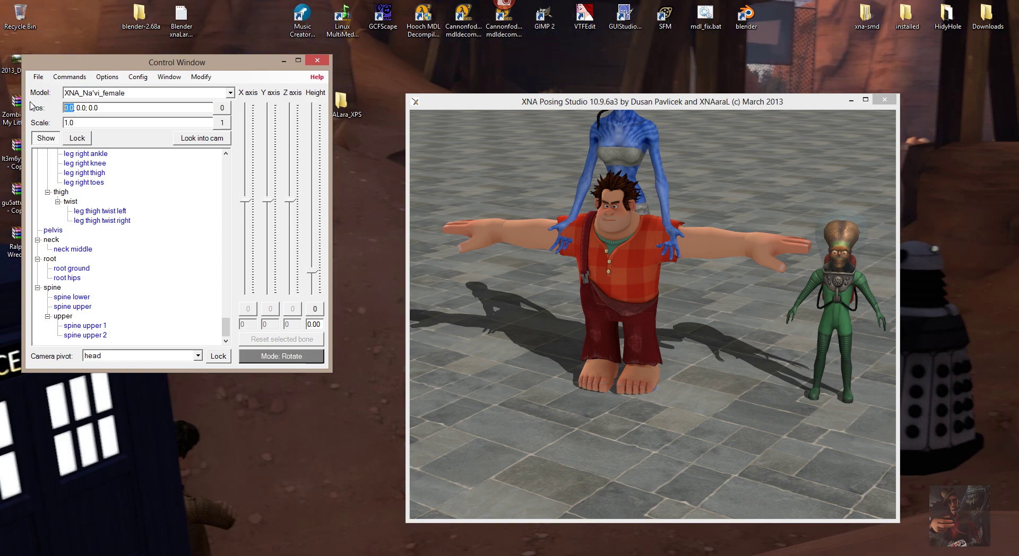
{"action": "type", "text": "-2"}
{"action": "key", "text": "Return"}
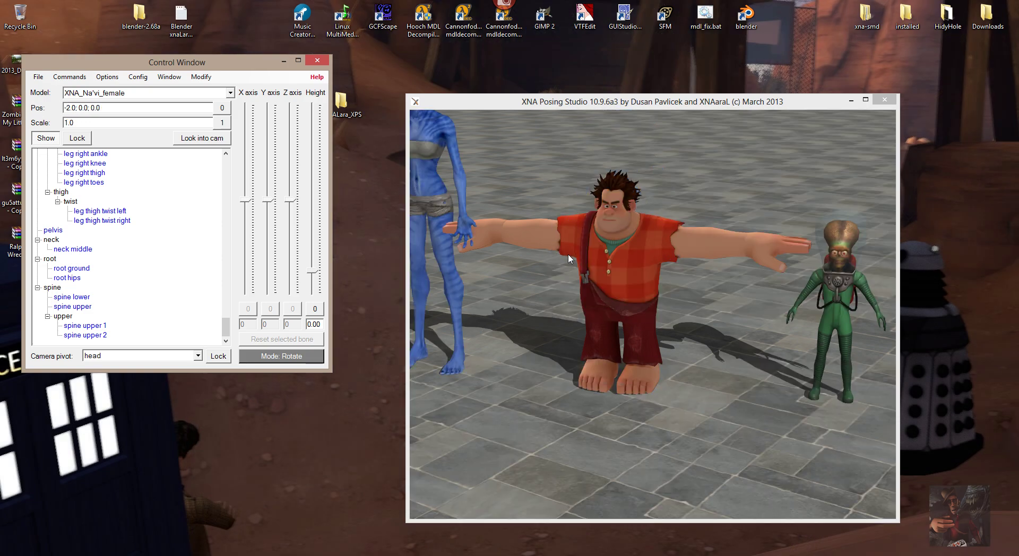
{"action": "left_click_drag", "start_coordinate": [570, 255], "coordinate": [626, 295]}
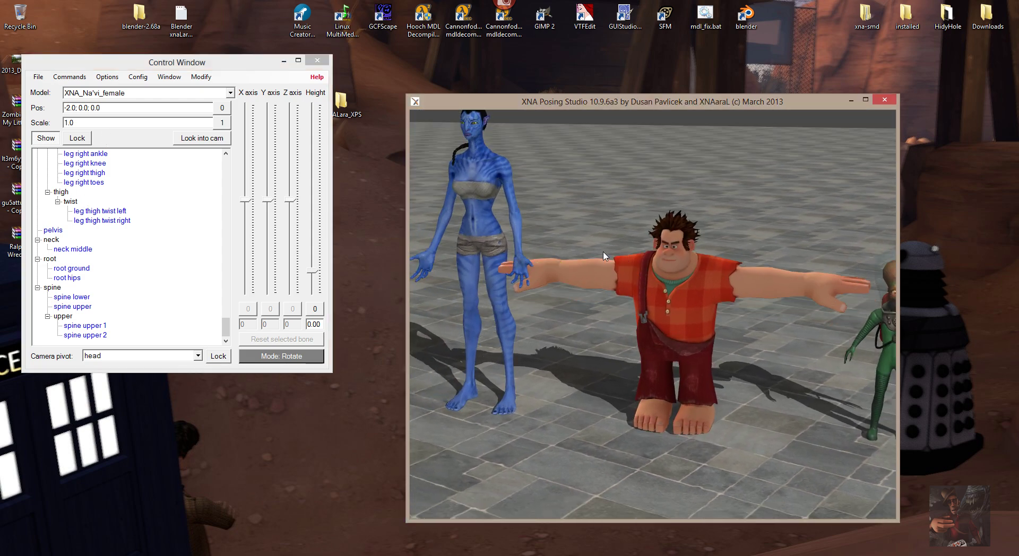
{"action": "left_click_drag", "start_coordinate": [783, 188], "coordinate": [759, 218]}
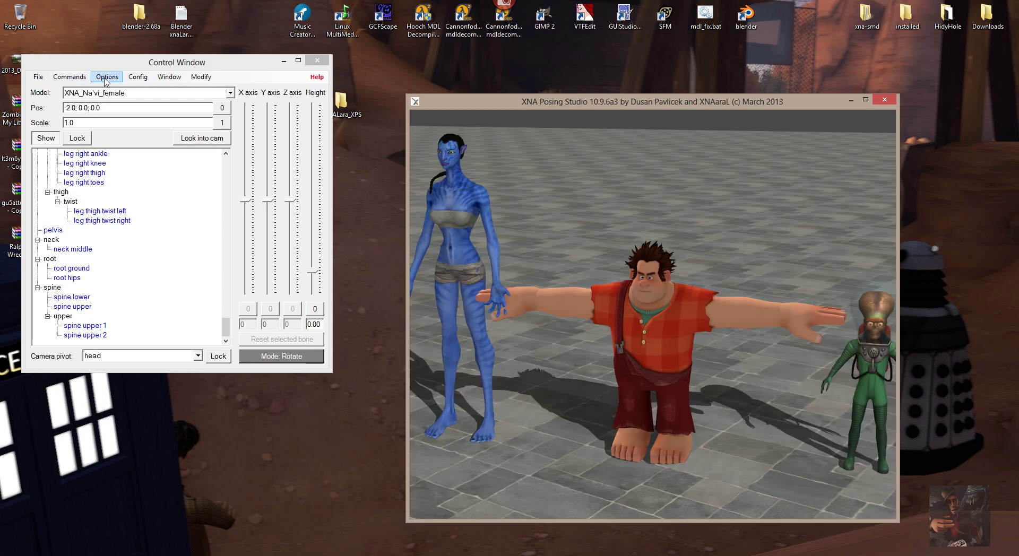
- Assign the Desktop photo 2013_Drum03_00004.JPG as the background image
{"action": "left_click", "coordinate": [101, 77]}
{"action": "left_click", "coordinate": [101, 78]}
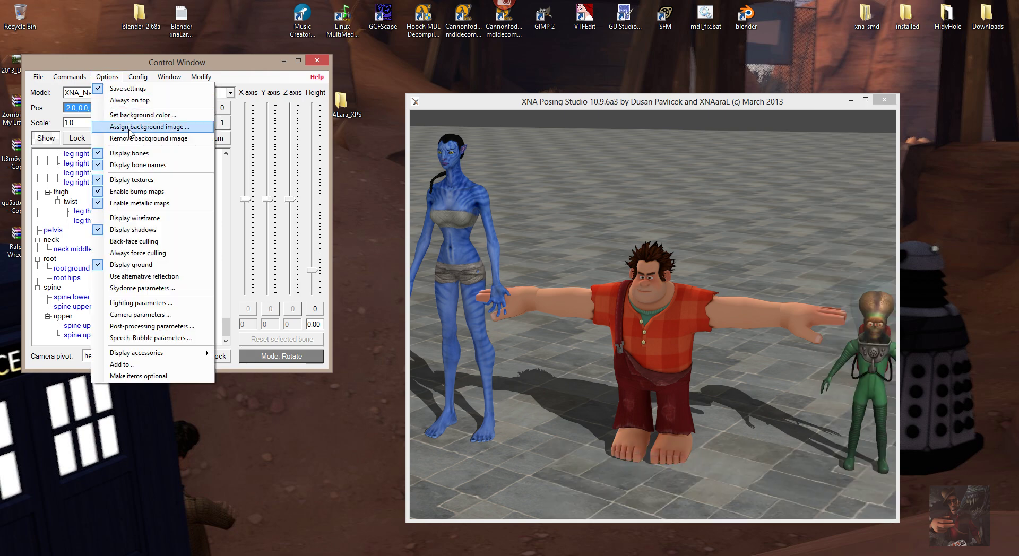
{"action": "left_click", "coordinate": [128, 129]}
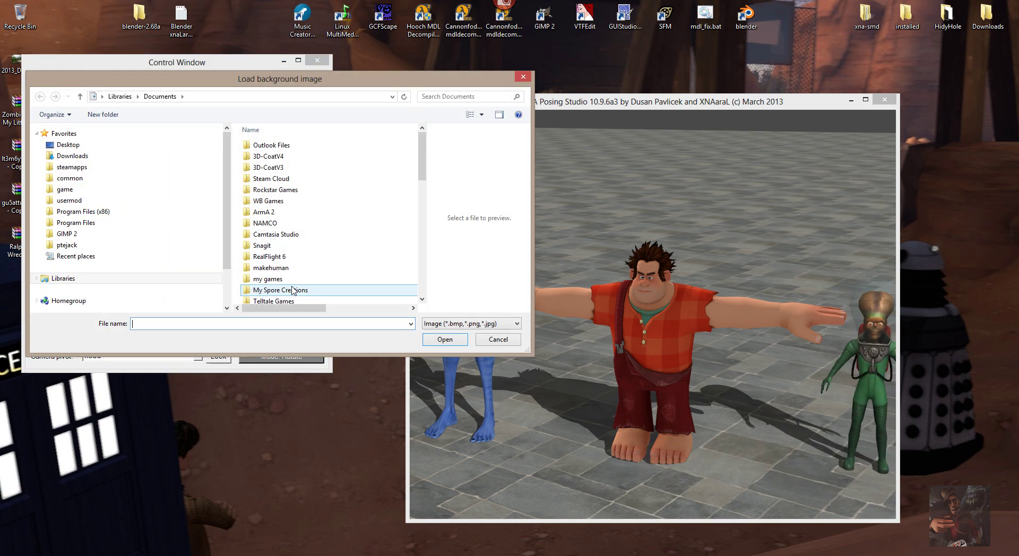
{"action": "scroll", "coordinate": [88, 143], "scroll_direction": "down", "scroll_amount": 4}
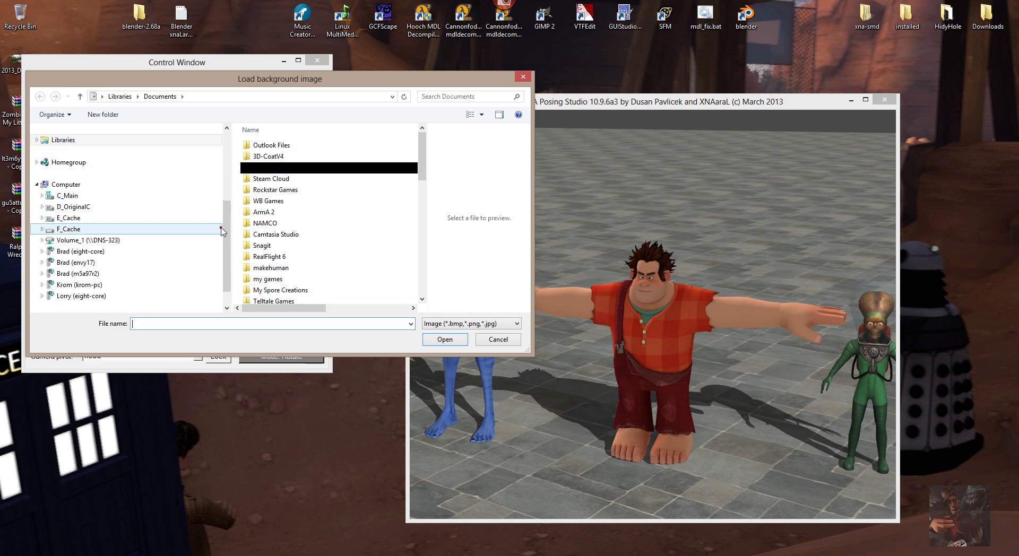
{"action": "left_click_drag", "start_coordinate": [222, 222], "coordinate": [329, 239]}
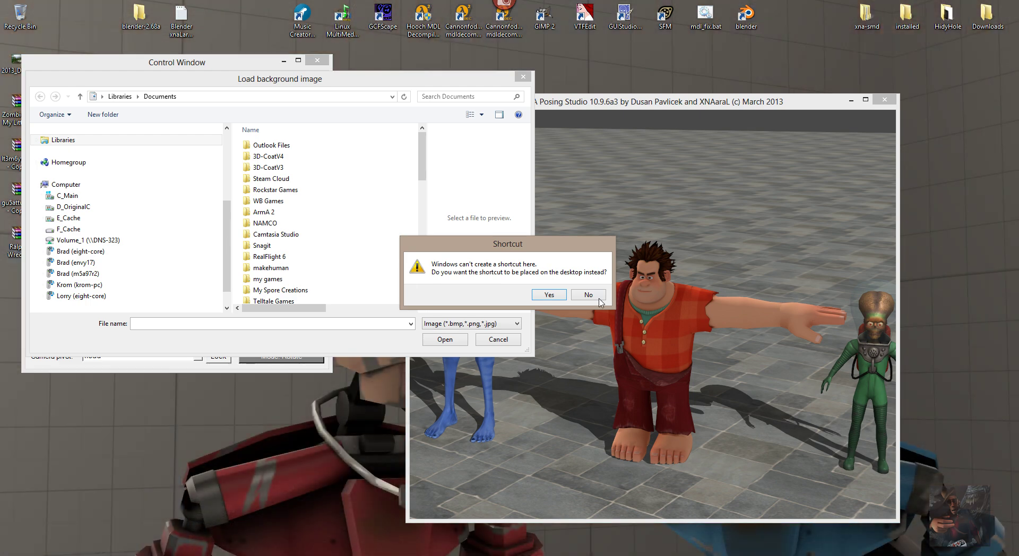
{"action": "left_click", "coordinate": [599, 298]}
{"action": "scroll", "coordinate": [85, 159], "scroll_direction": "up", "scroll_amount": 5}
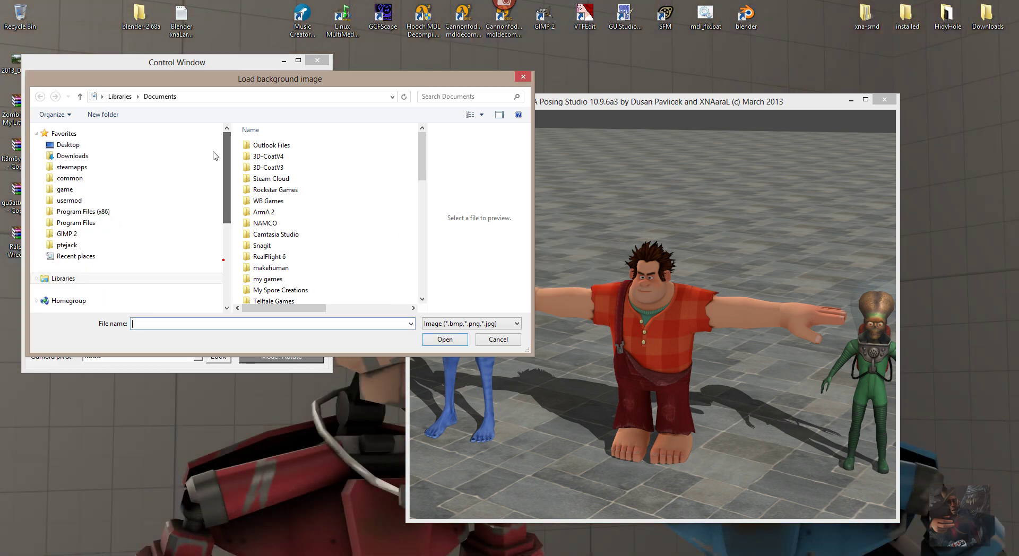
{"action": "left_click", "coordinate": [83, 148]}
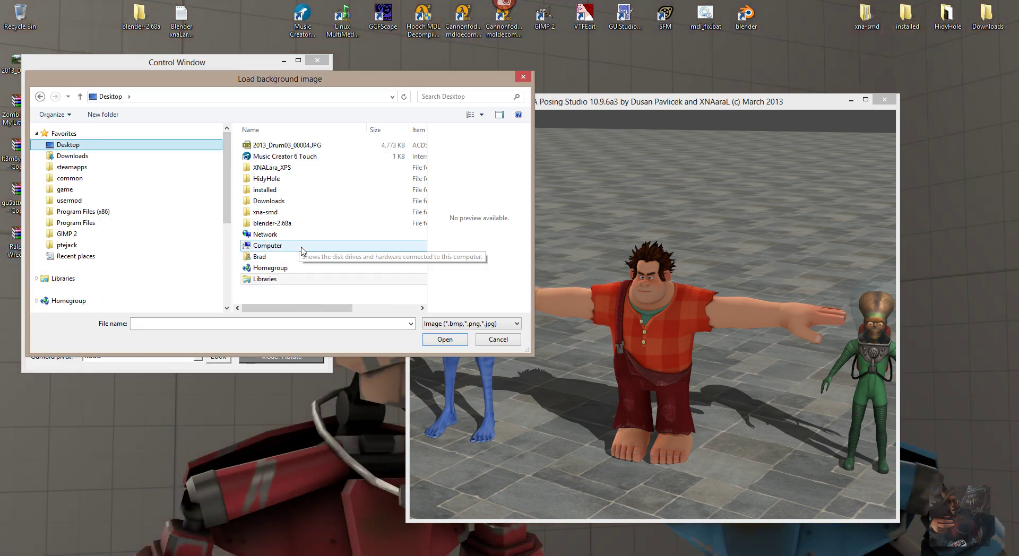
{"action": "left_click", "coordinate": [295, 248]}
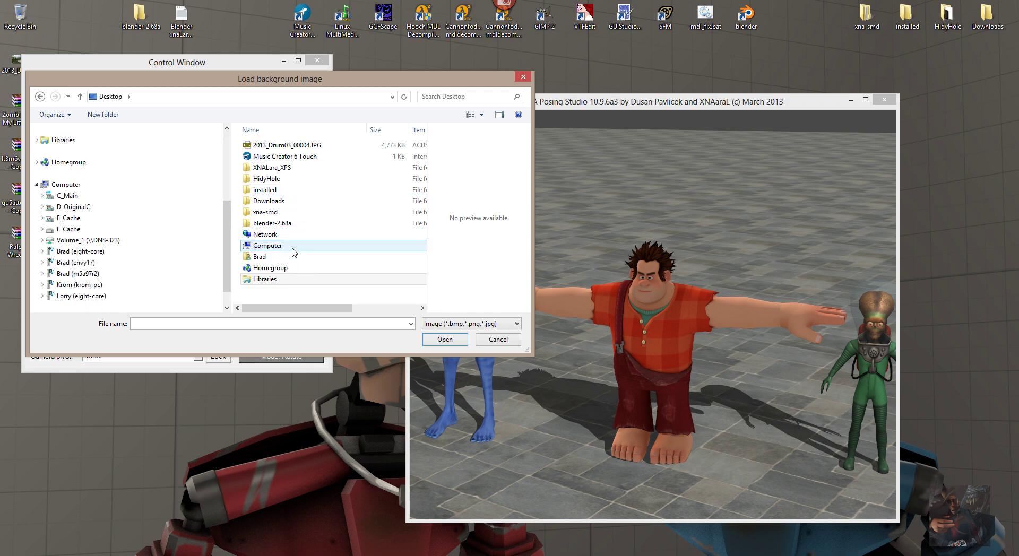
{"action": "double_click", "coordinate": [295, 146]}
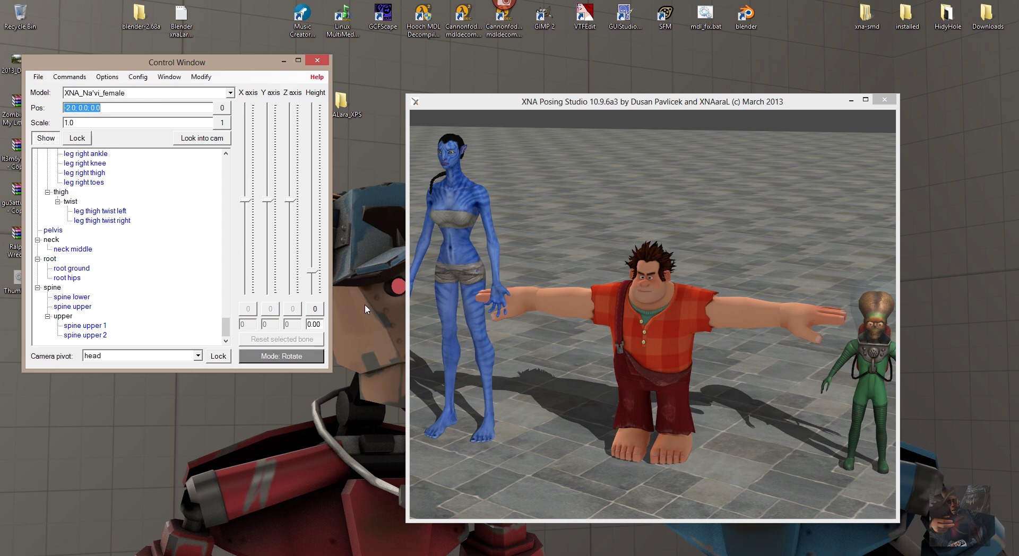
- Reset and tilt the camera level so the mountain backdrop shows behind the models
{"action": "left_click_drag", "start_coordinate": [643, 174], "coordinate": [657, 135]}
{"action": "key", "text": "Home"}
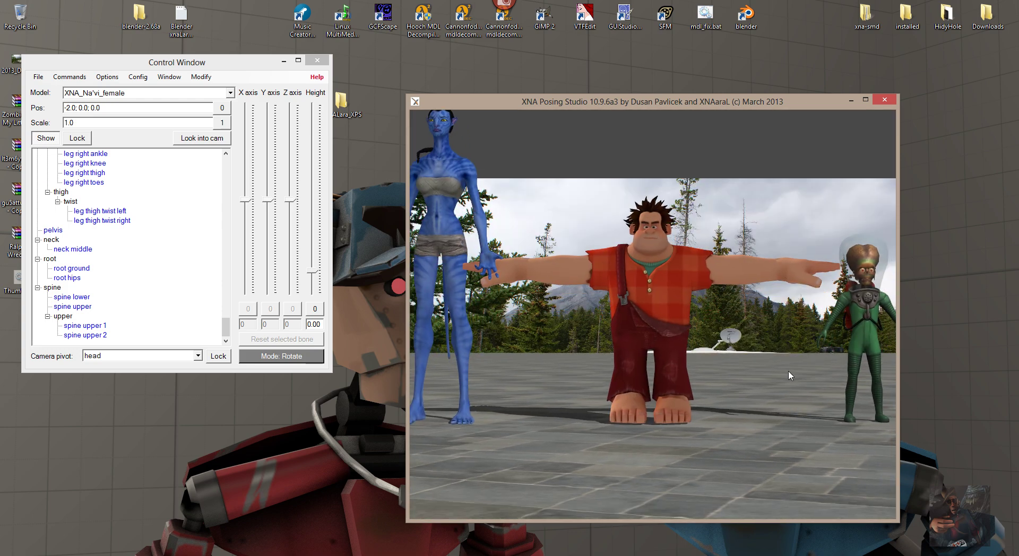
{"action": "mouse_move", "coordinate": [789, 376]}
{"action": "left_mouse_down"}
{"action": "mouse_move", "coordinate": [773, 494]}
{"action": "mouse_move", "coordinate": [773, 383]}
{"action": "left_mouse_up"}
- Enlarge the 3D view and uncheck Display ground in Options to hide the floor
{"action": "double_click", "coordinate": [758, 105]}
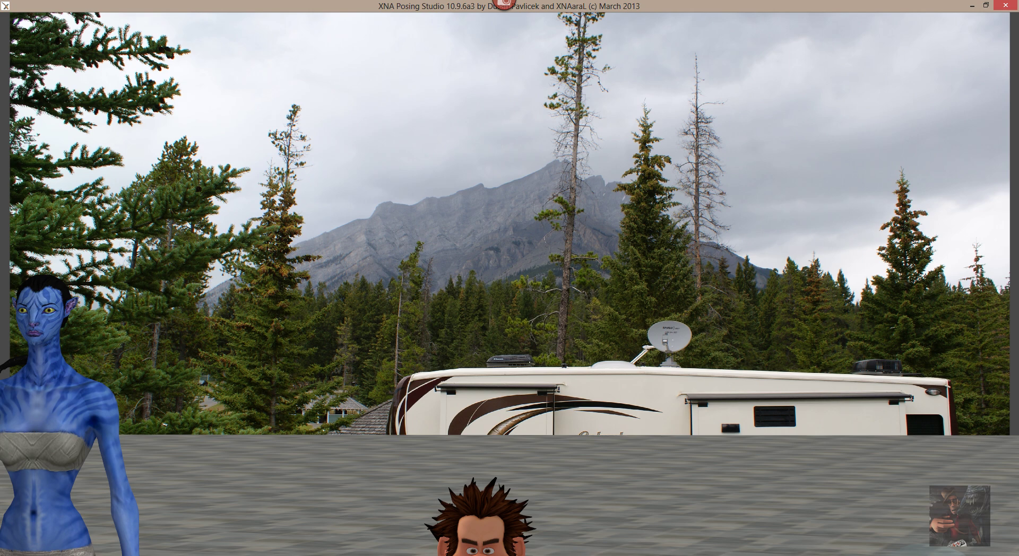
{"action": "mouse_move", "coordinate": [867, 551]}
{"action": "left_click", "coordinate": [820, 506]}
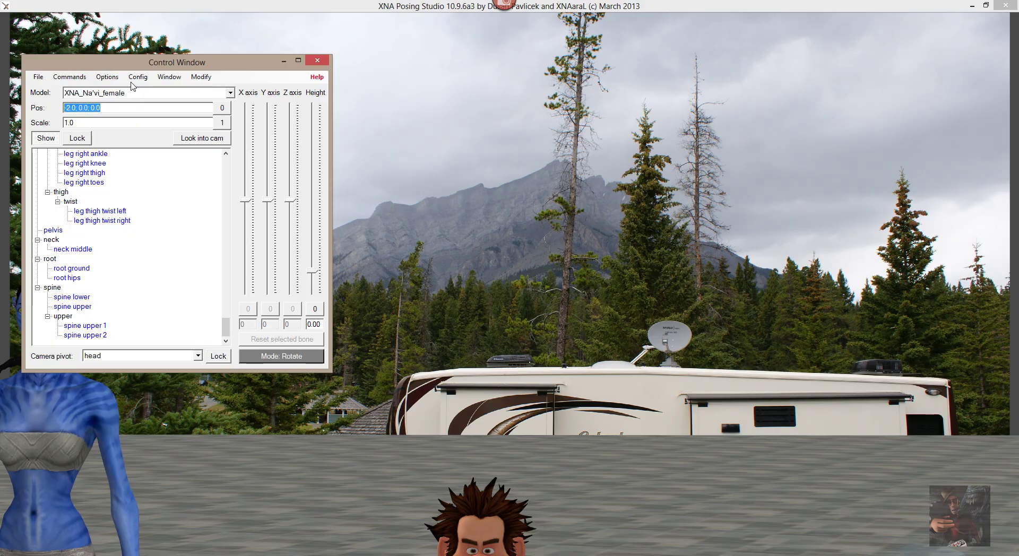
{"action": "left_click", "coordinate": [108, 77]}
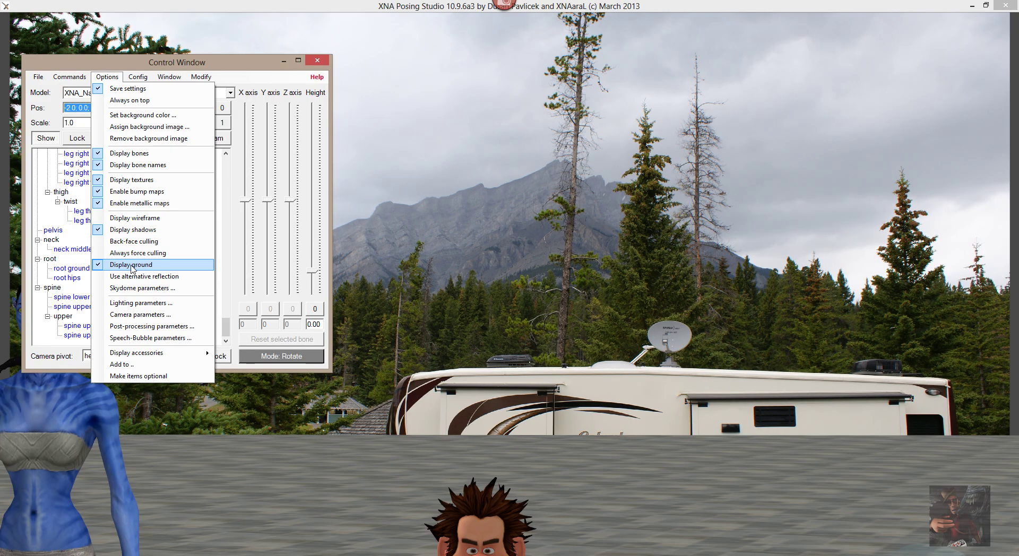
{"action": "left_click", "coordinate": [131, 265]}
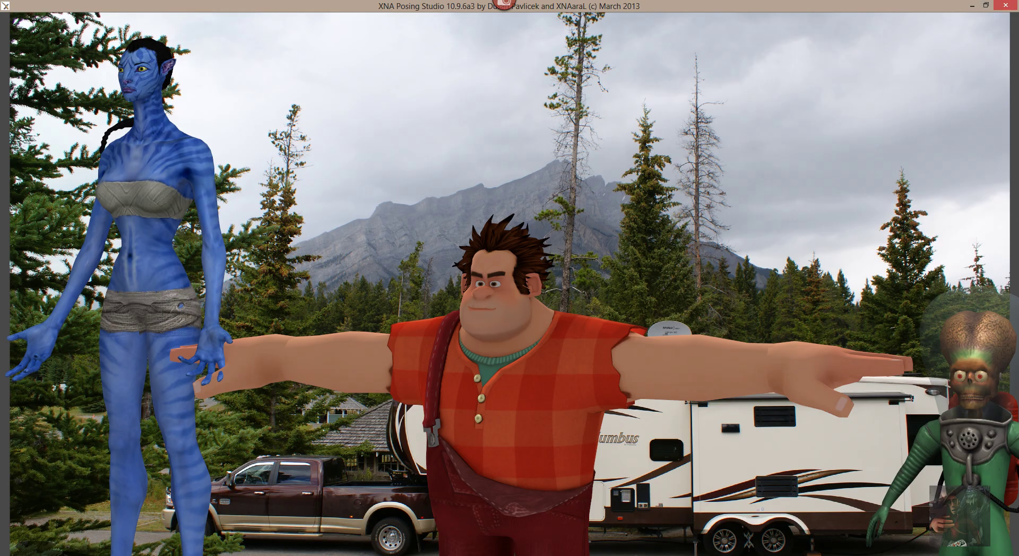
{"action": "mouse_move", "coordinate": [865, 554]}
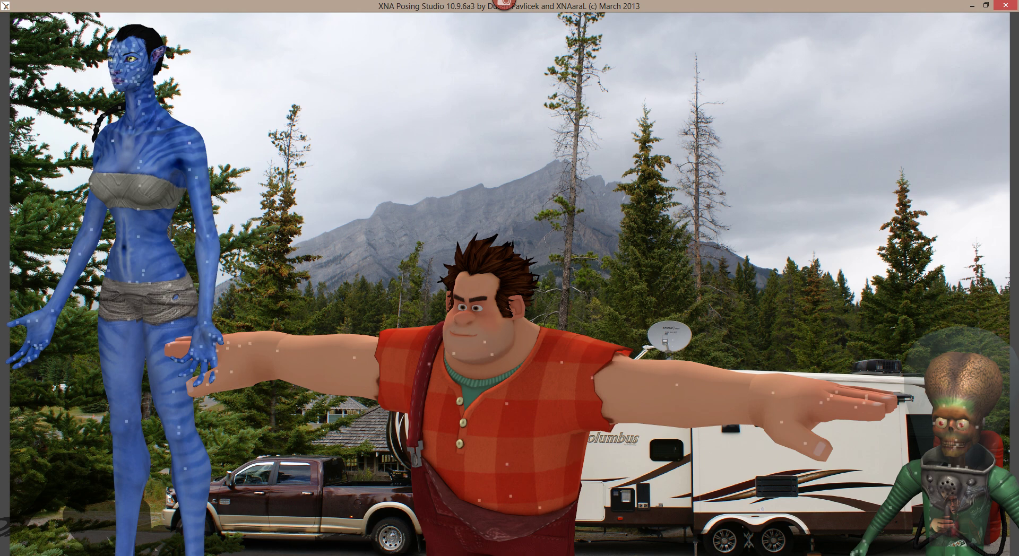
- Set XNA_Martian_Invader's Pos to 2.0; 0.0; -5.0, placing it behind the others
{"action": "left_click", "coordinate": [830, 524]}
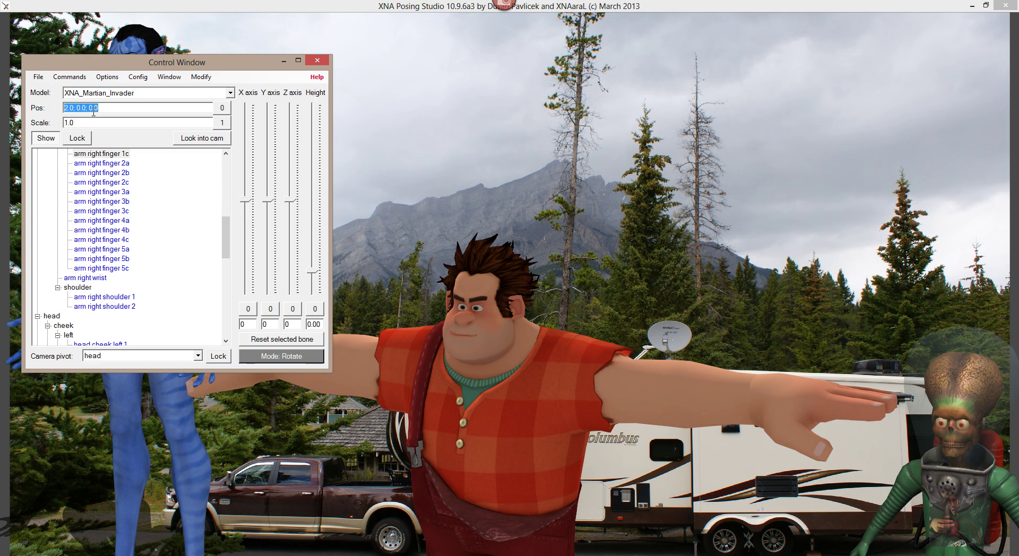
{"action": "left_click", "coordinate": [93, 112]}
{"action": "type", "text": "-5.0"}
{"action": "key", "text": "Return"}
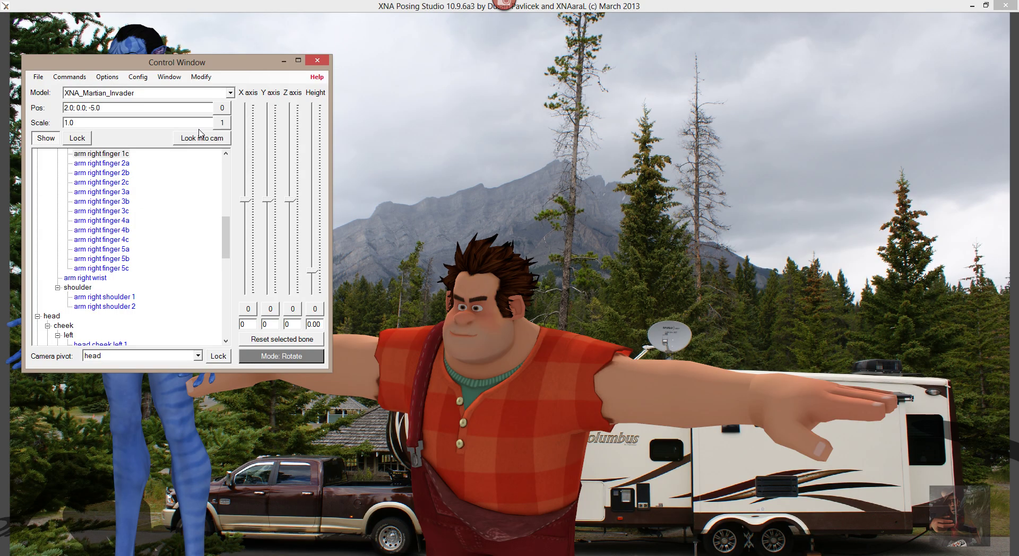
{"action": "left_click", "coordinate": [614, 182]}
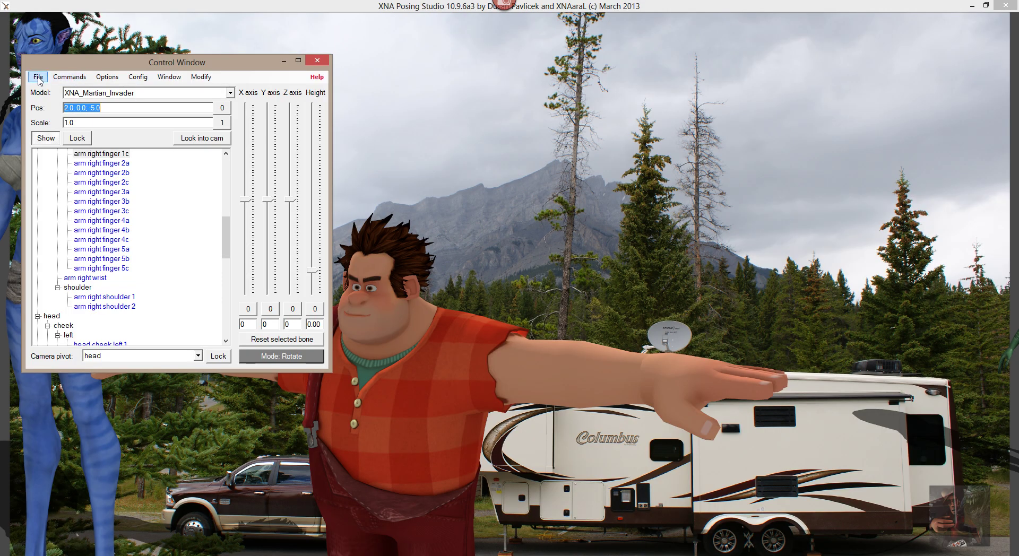
- Remove the selected Martian Invader model from the scene, confirming with Yes
{"action": "left_click", "coordinate": [37, 78]}
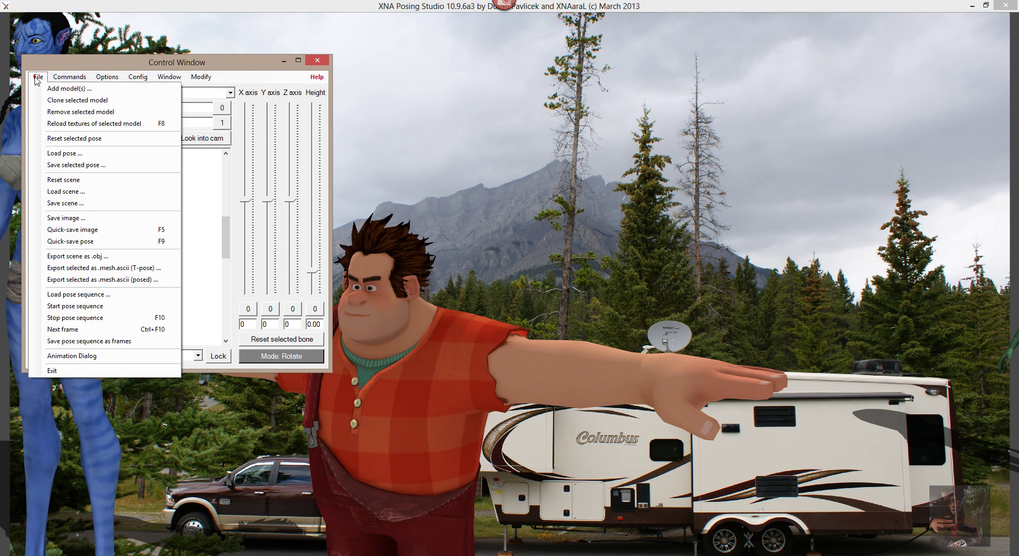
{"action": "left_click", "coordinate": [59, 112]}
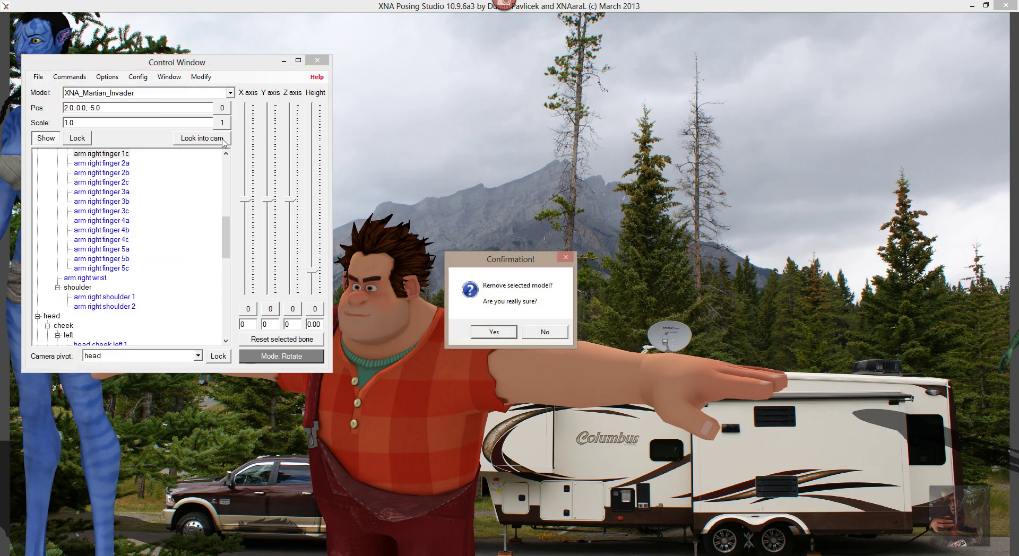
{"action": "left_click", "coordinate": [492, 335]}
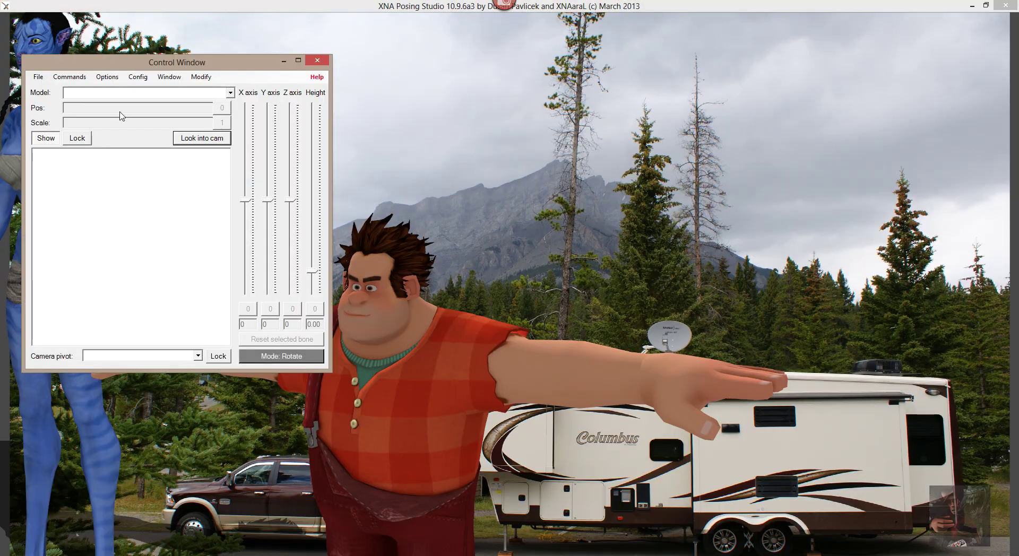
- Select XNA_Na'vi_female in the Model list and choose Remove selected model
{"action": "left_click", "coordinate": [230, 93]}
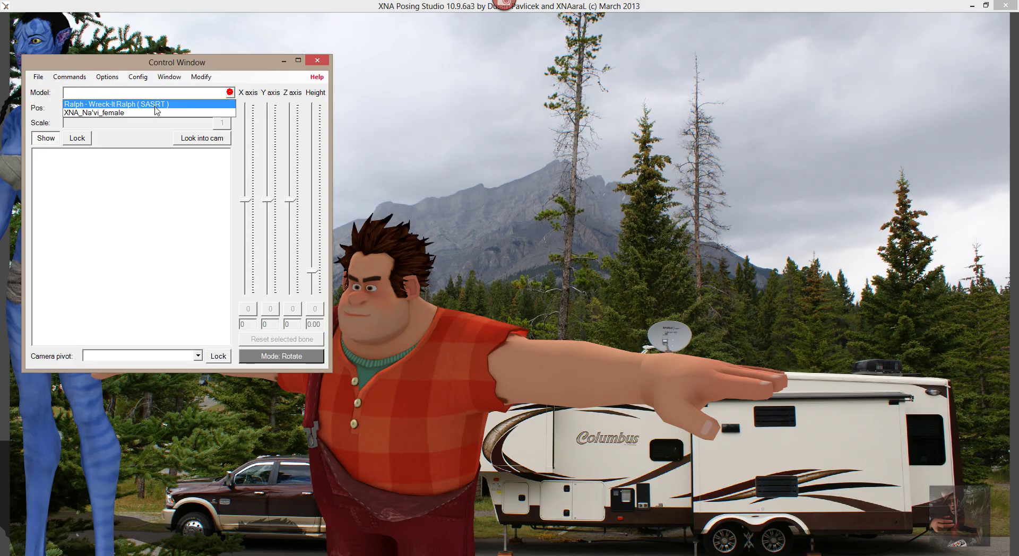
{"action": "left_click", "coordinate": [121, 115]}
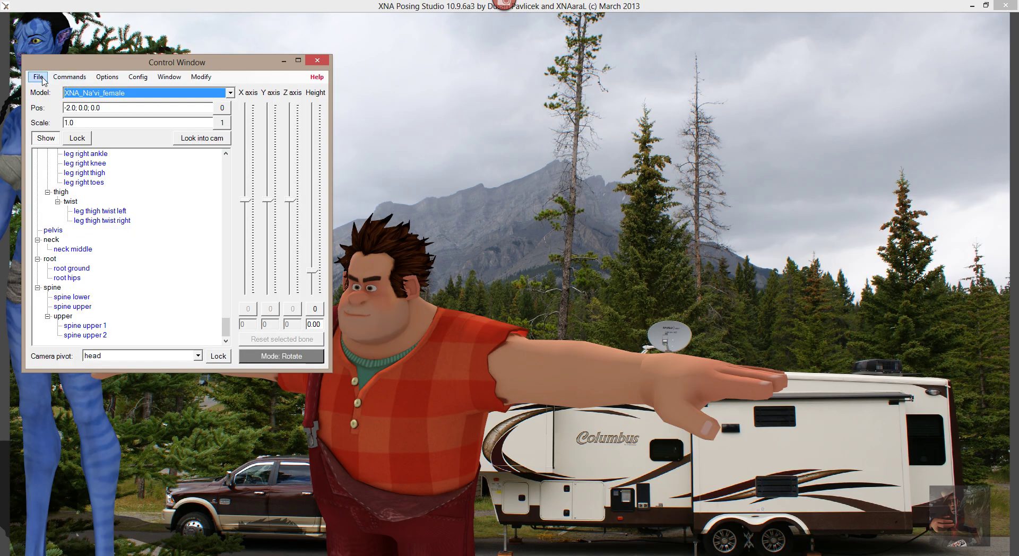
{"action": "left_click", "coordinate": [38, 77]}
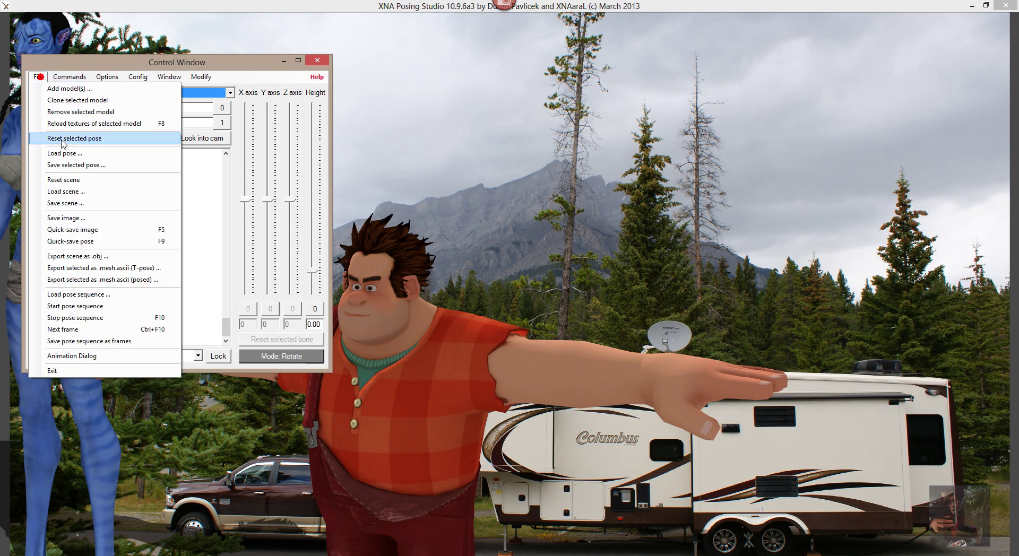
{"action": "left_click", "coordinate": [70, 112]}
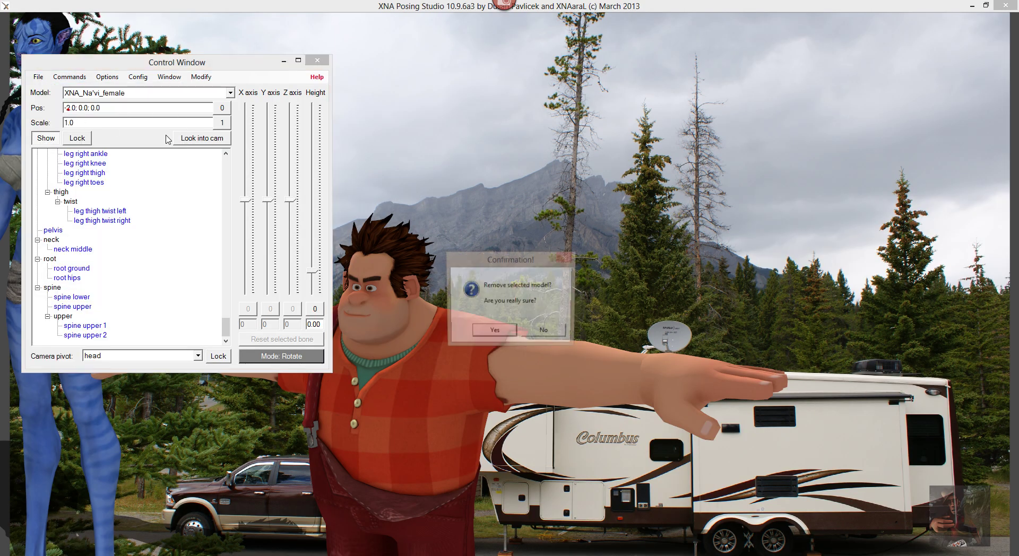
- Confirm removing XNA_Na'vi_female and open Options to re-enable Display ground
{"action": "left_click", "coordinate": [493, 332]}
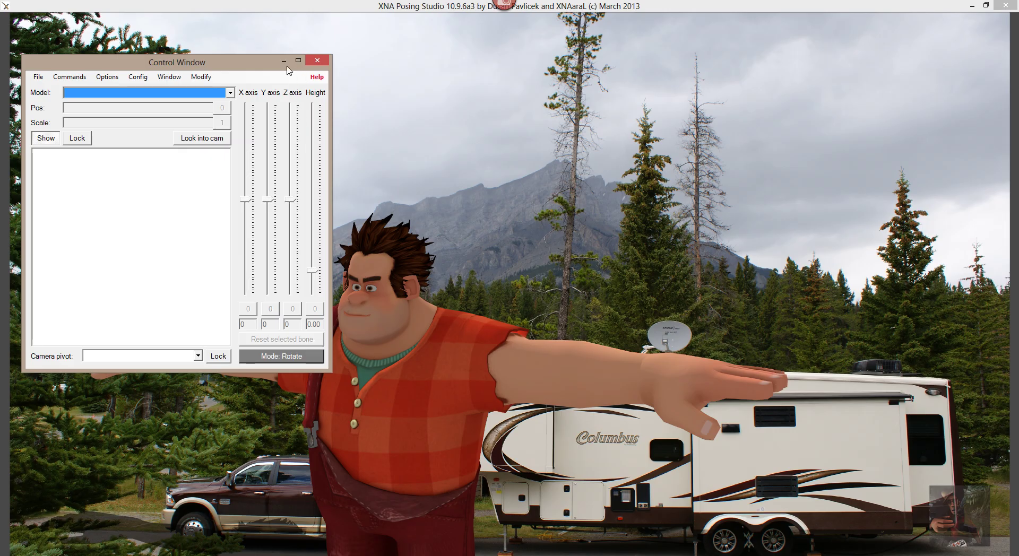
{"action": "left_click", "coordinate": [107, 77]}
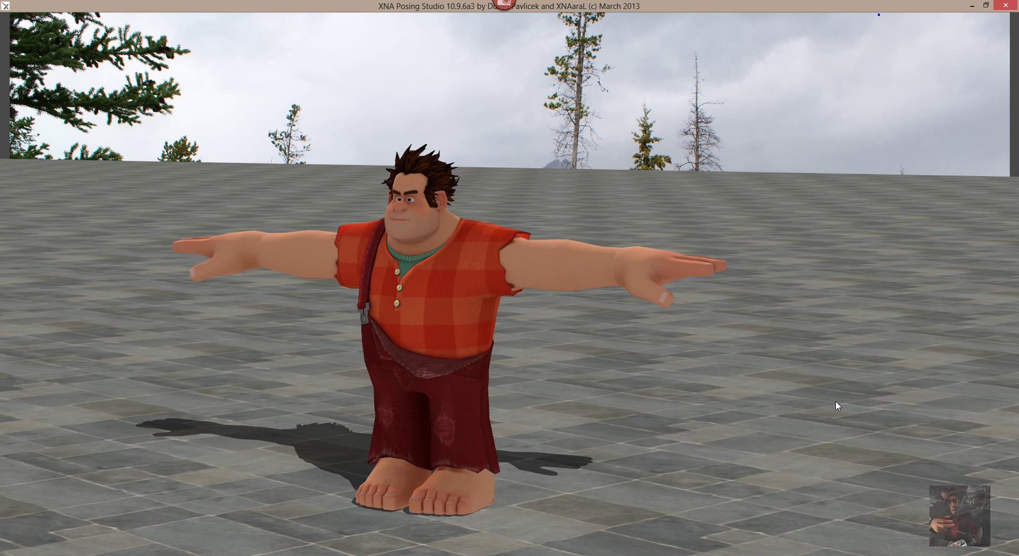
- Zoom out, pan and orbit the camera so Ralph stands small at the floor's centre
{"action": "scroll", "coordinate": [836, 406], "scroll_direction": "down", "scroll_amount": 4}
{"action": "scroll", "coordinate": [798, 170], "scroll_direction": "down", "scroll_amount": 1}
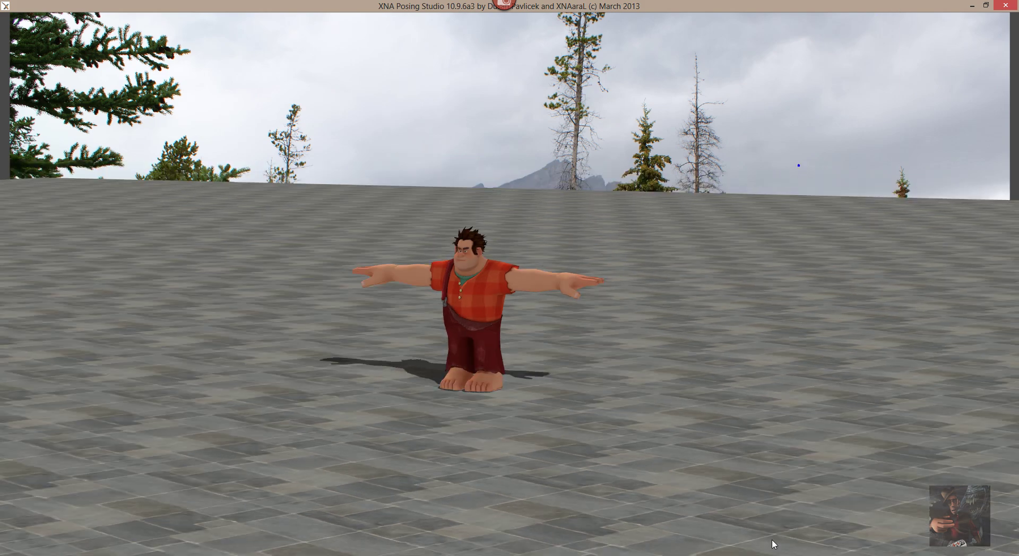
{"action": "scroll", "coordinate": [773, 544], "scroll_direction": "down", "scroll_amount": 4}
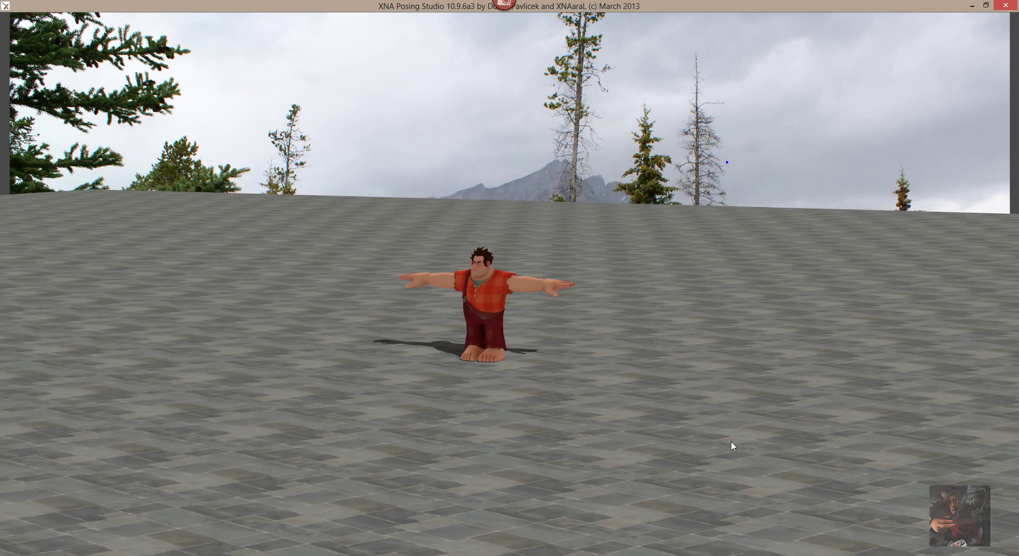
{"action": "scroll", "coordinate": [727, 430], "scroll_direction": "up", "scroll_amount": 2}
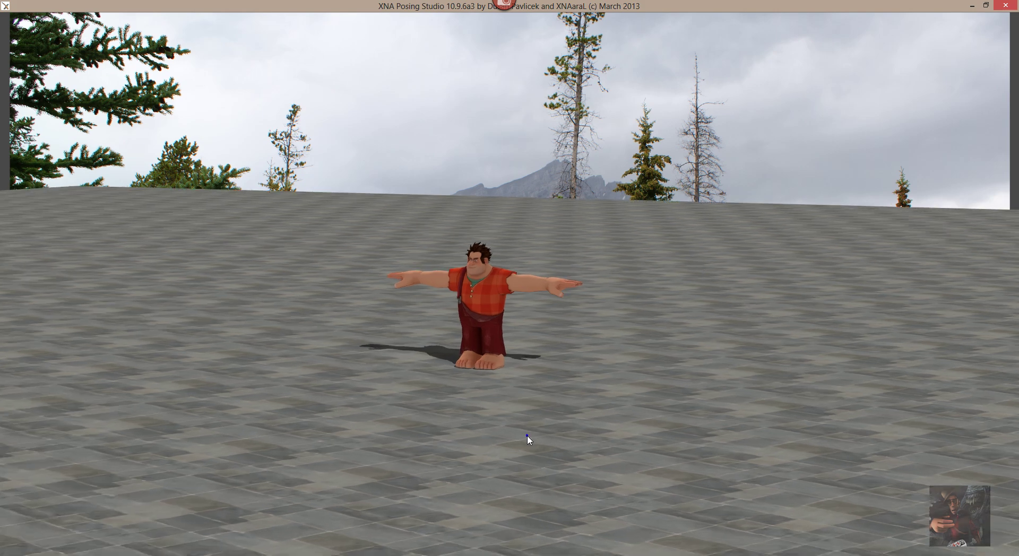
{"action": "middle_click_drag", "start_coordinate": [528, 439], "coordinate": [563, 504]}
{"action": "left_click_drag", "start_coordinate": [571, 395], "coordinate": [593, 401]}
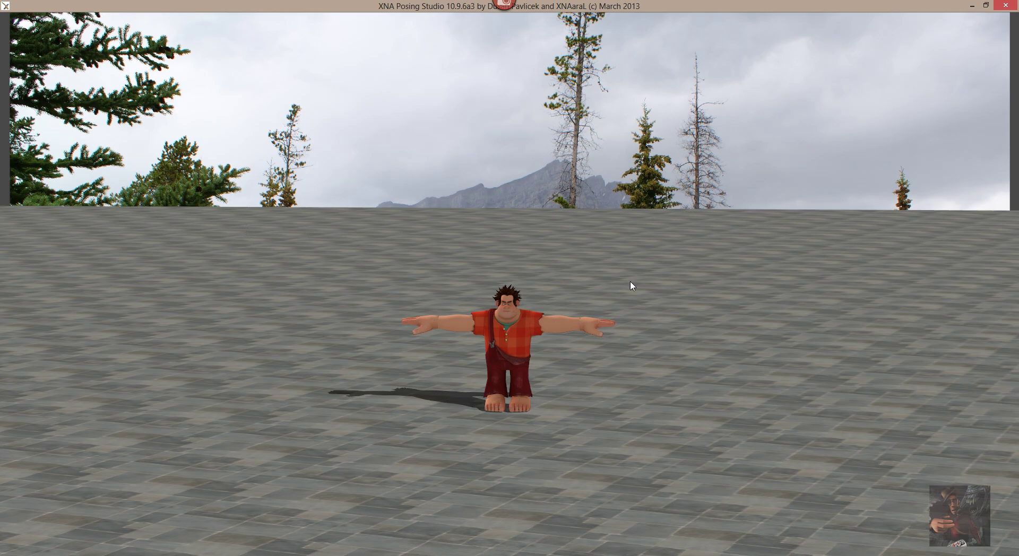
{"action": "left_click_drag", "start_coordinate": [760, 327], "coordinate": [765, 378]}
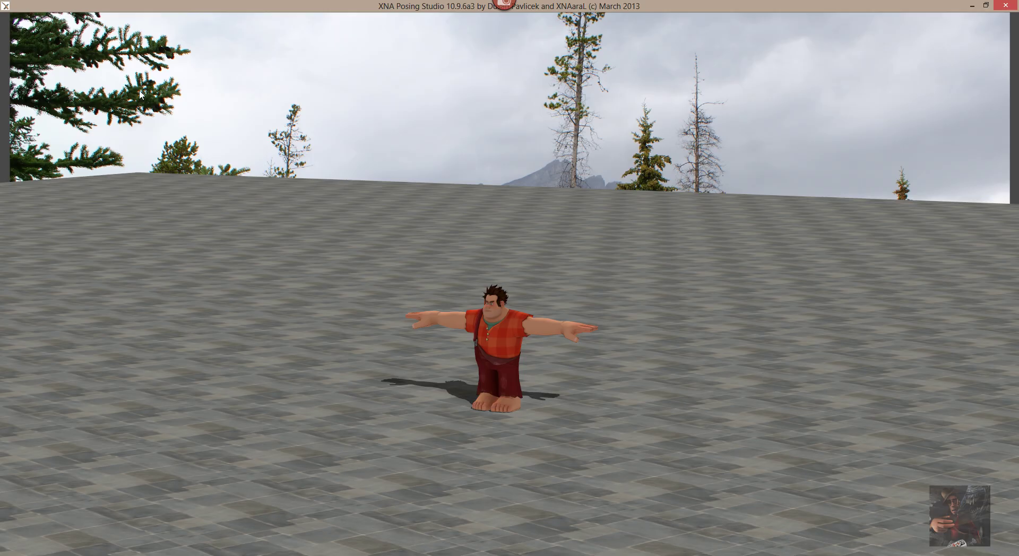
- Restore the Control Window, then lower the camera so the mountain shows fully behind Ralph
{"action": "mouse_move", "coordinate": [843, 525]}
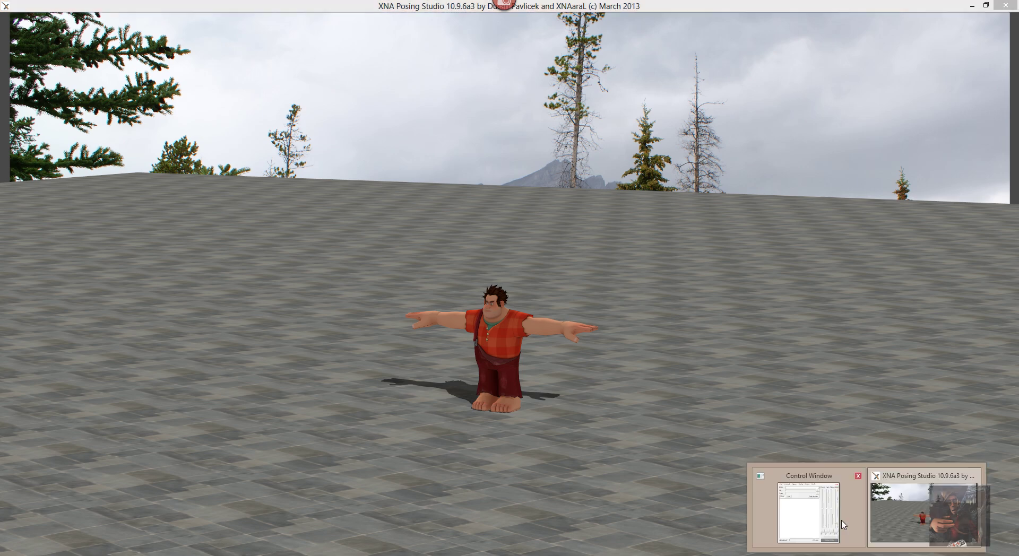
{"action": "left_click", "coordinate": [801, 513]}
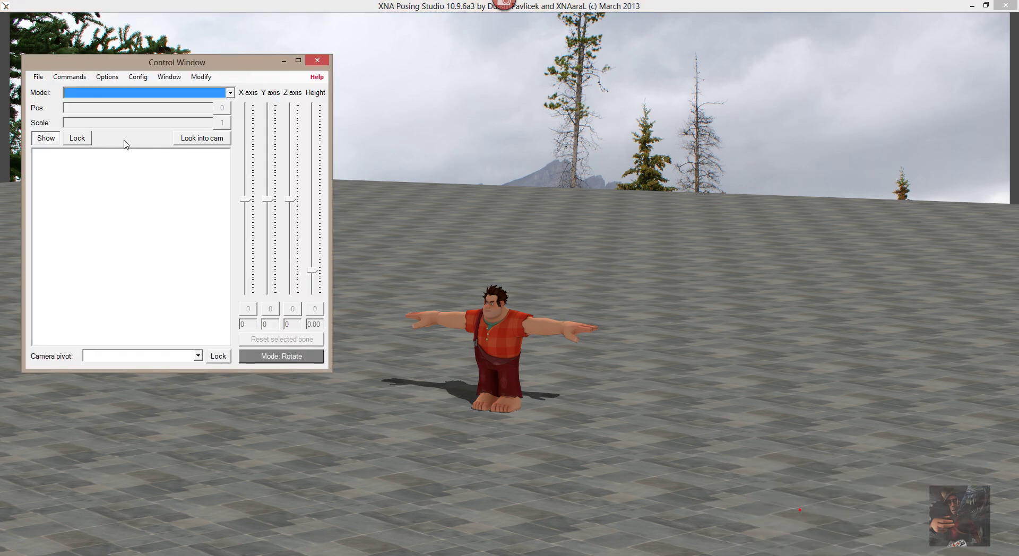
{"action": "left_click", "coordinate": [40, 77]}
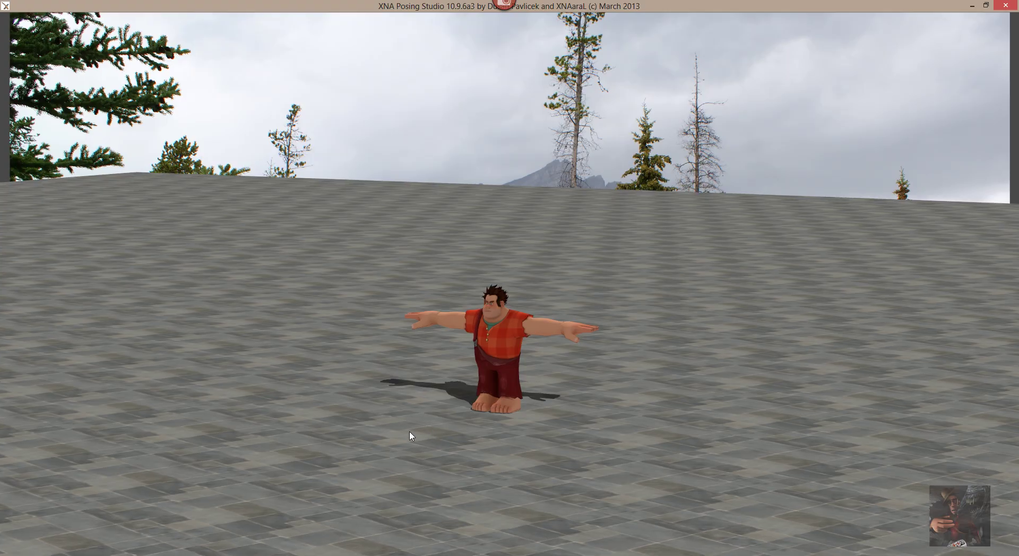
{"action": "mouse_move", "coordinate": [410, 437]}
{"action": "left_mouse_down"}
{"action": "mouse_move", "coordinate": [438, 424]}
{"action": "mouse_move", "coordinate": [416, 432]}
{"action": "mouse_move", "coordinate": [432, 438]}
{"action": "mouse_move", "coordinate": [423, 440]}
{"action": "mouse_move", "coordinate": [389, 441]}
{"action": "mouse_move", "coordinate": [389, 425]}
{"action": "mouse_move", "coordinate": [405, 434]}
{"action": "mouse_move", "coordinate": [396, 431]}
{"action": "left_mouse_up"}
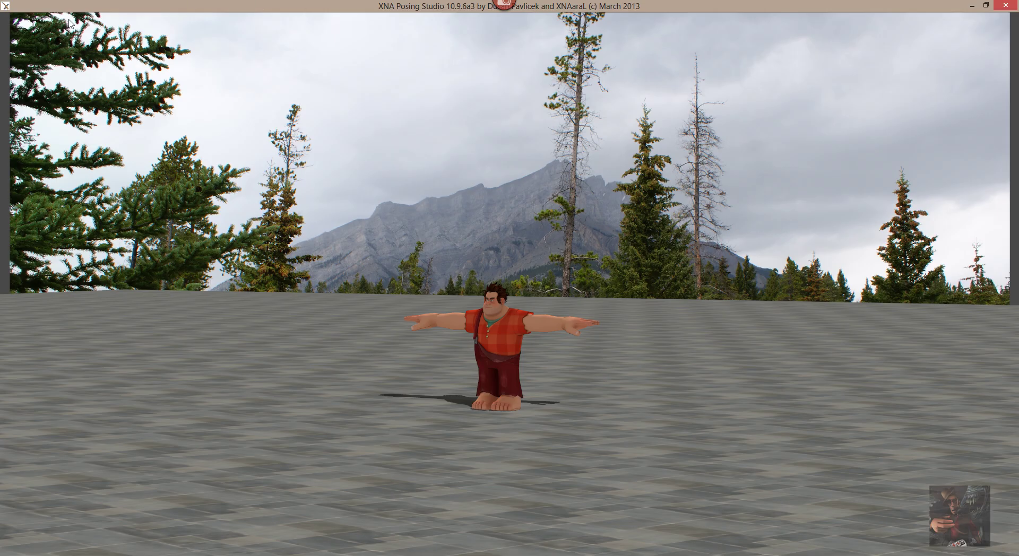
- Select the Ralph - Wreck-It Ralph (SASRT) model and choose Export selected as .mesh.ascii (T-pose)
{"action": "mouse_move", "coordinate": [891, 551]}
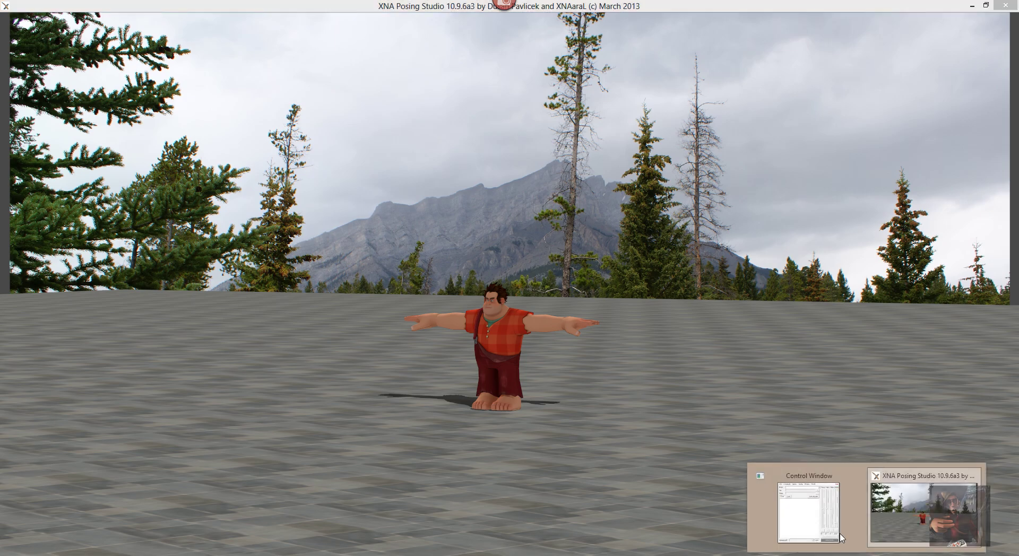
{"action": "left_click", "coordinate": [807, 501]}
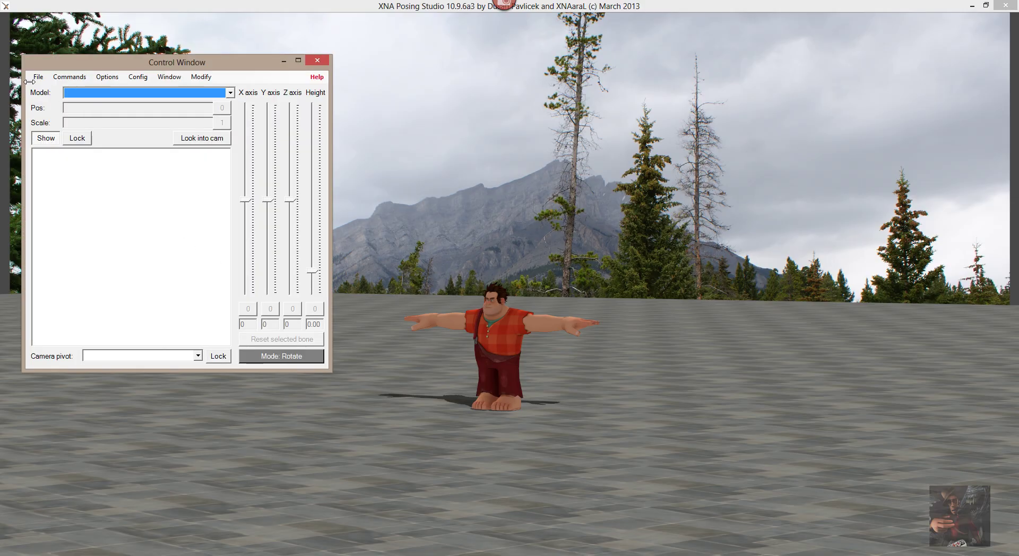
{"action": "left_click", "coordinate": [230, 92]}
{"action": "left_click", "coordinate": [202, 105]}
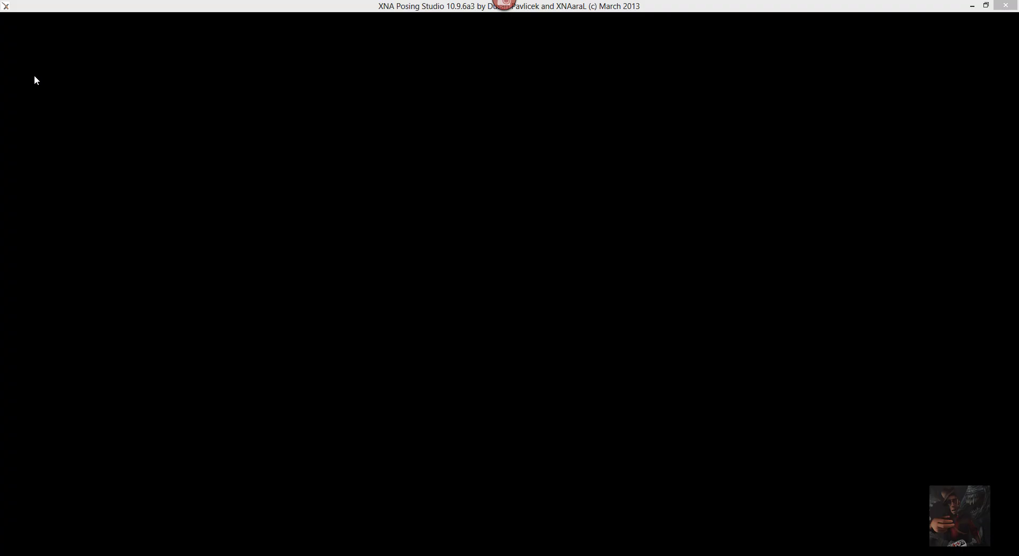
{"action": "left_click", "coordinate": [34, 75]}
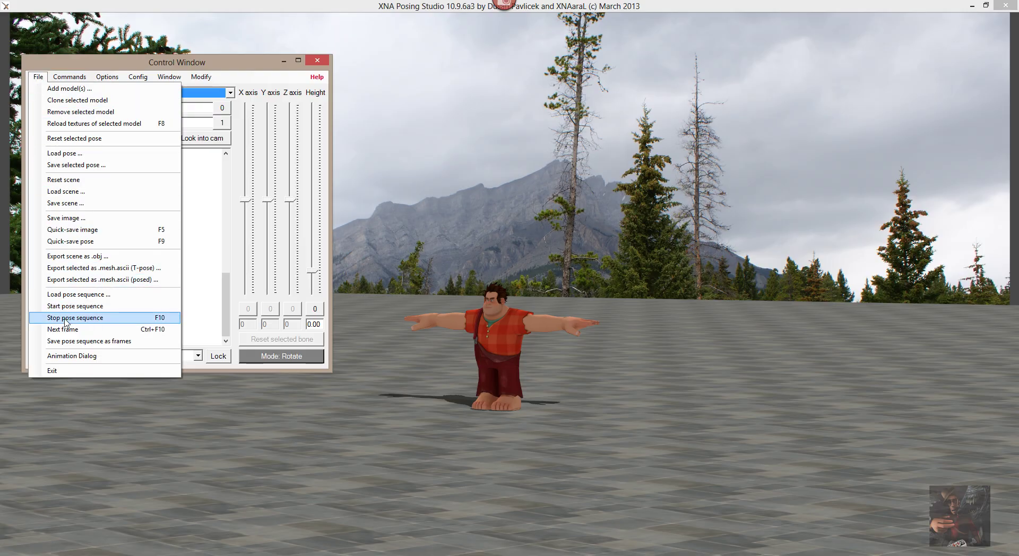
{"action": "left_click", "coordinate": [71, 269]}
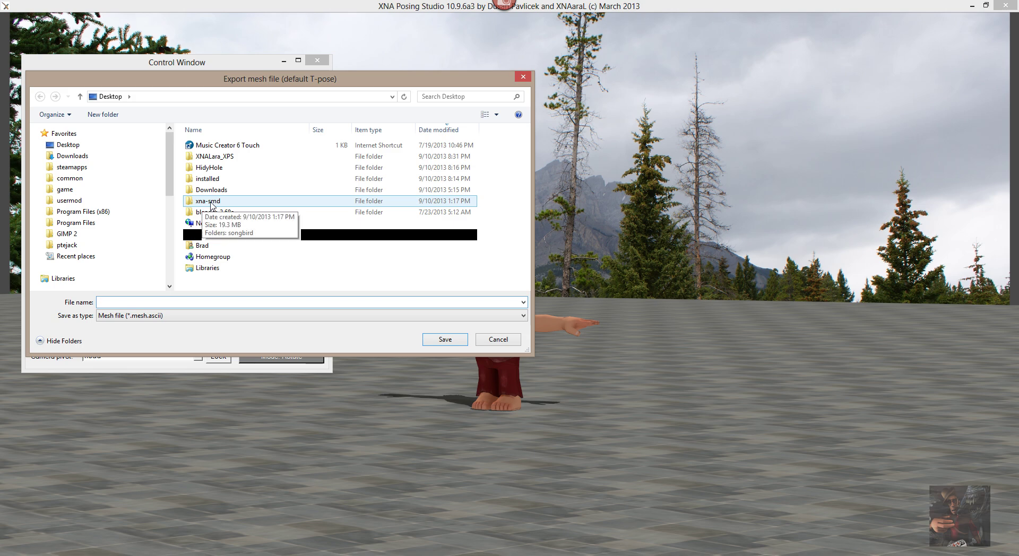
- Create a new folder named ralph inside the xna-smd folder
{"action": "double_click", "coordinate": [211, 203]}
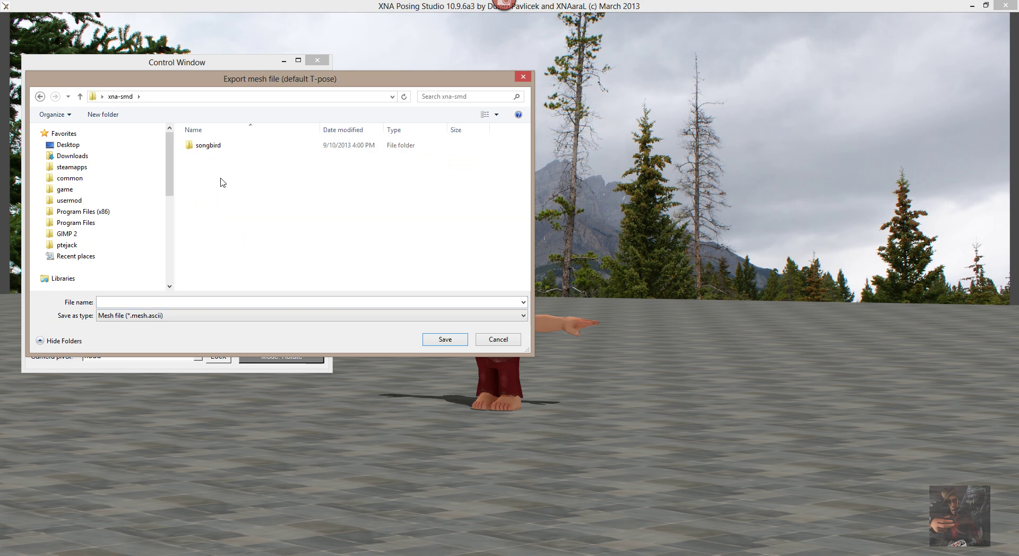
{"action": "right_click", "coordinate": [218, 177]}
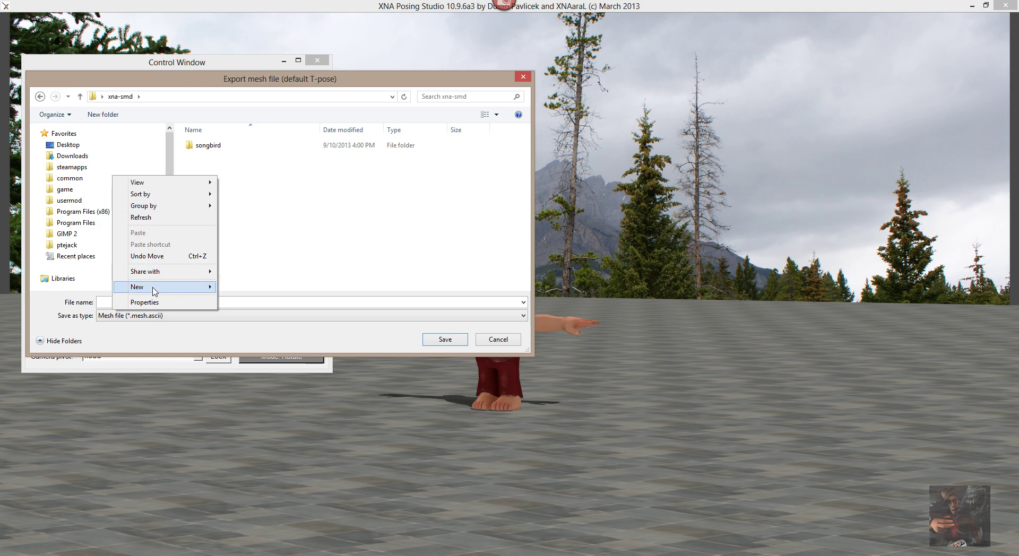
{"action": "mouse_move", "coordinate": [159, 288]}
{"action": "left_click", "coordinate": [258, 286]}
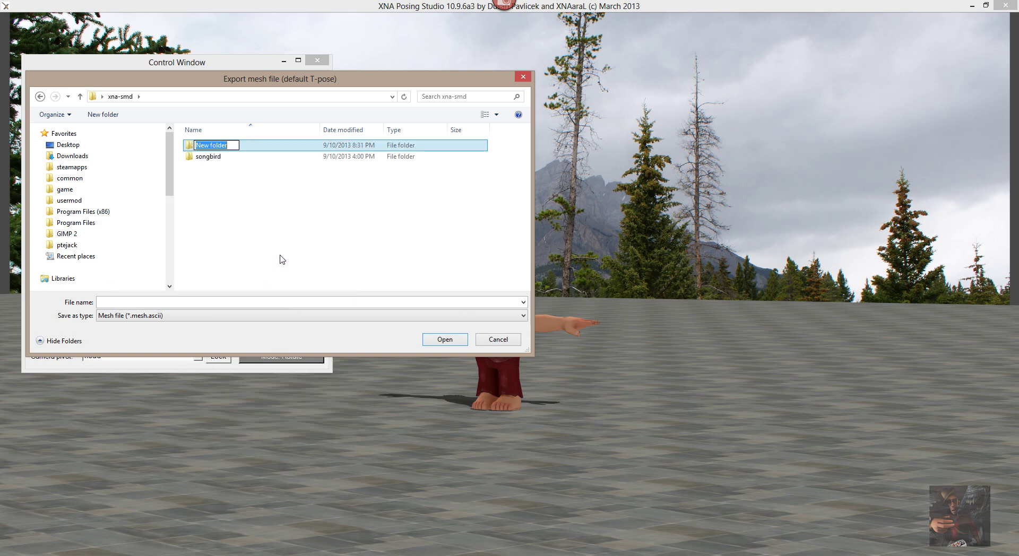
{"action": "type", "text": "ralph"}
{"action": "key", "text": "Return"}
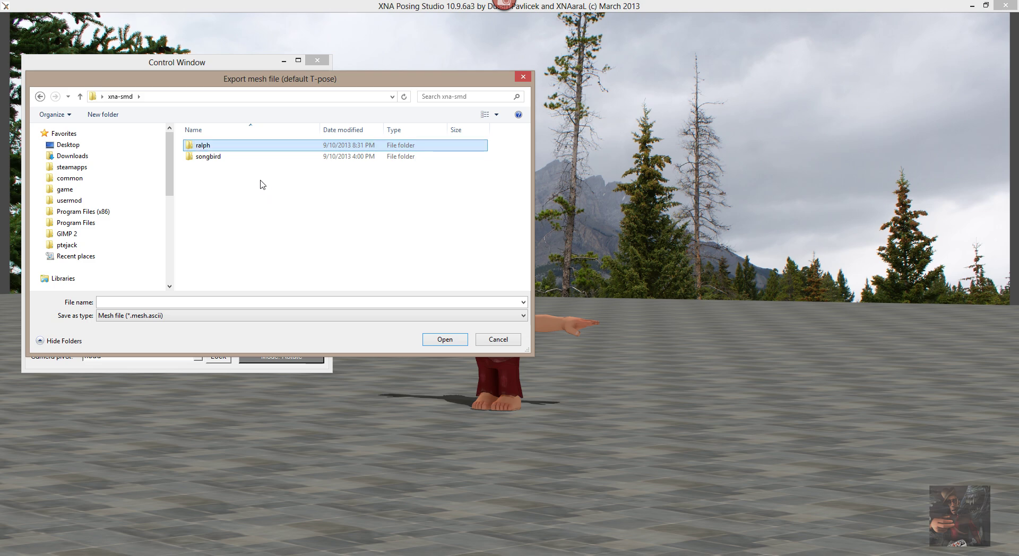
- Save the T-pose mesh as ralph inside the ralph folder
{"action": "double_click", "coordinate": [230, 147]}
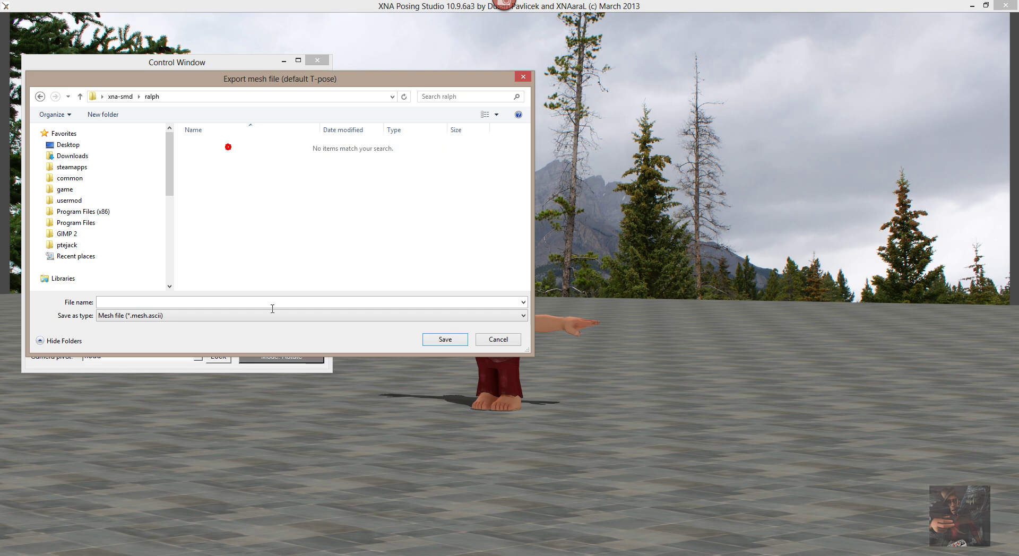
{"action": "left_click", "coordinate": [106, 303]}
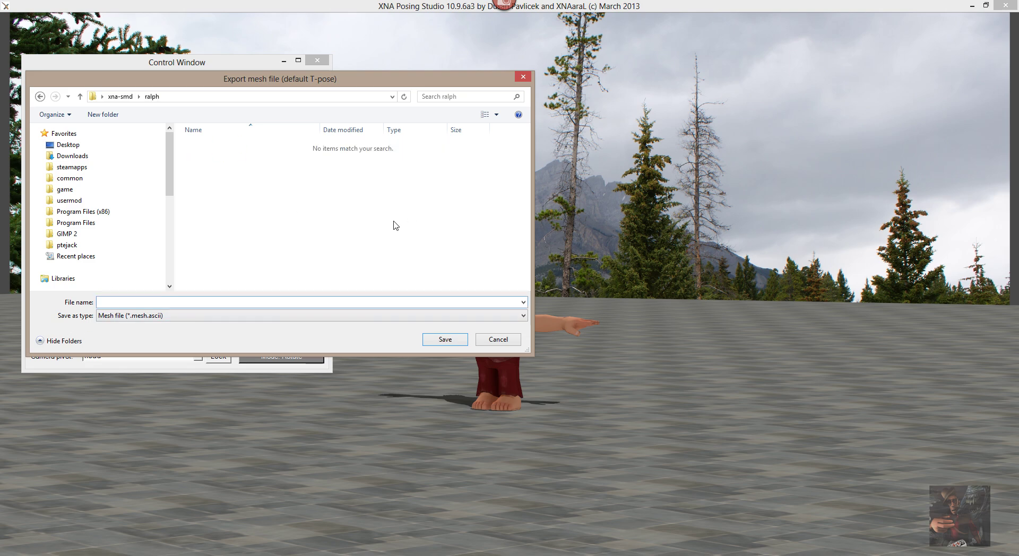
{"action": "type", "text": "ralph"}
{"action": "left_click", "coordinate": [450, 343]}
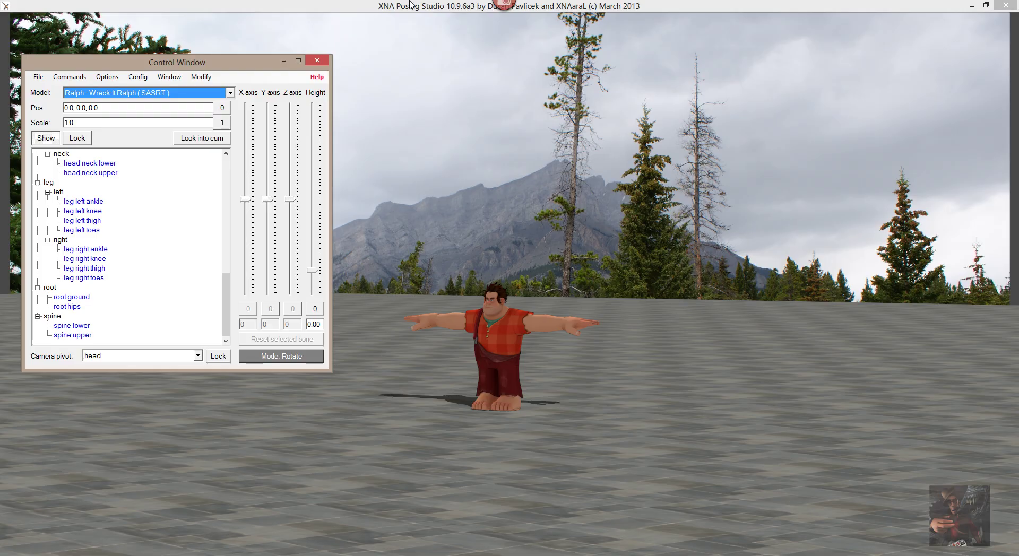
- Close the XNALara Control Window and confirm quitting with Yes
{"action": "left_click", "coordinate": [318, 62]}
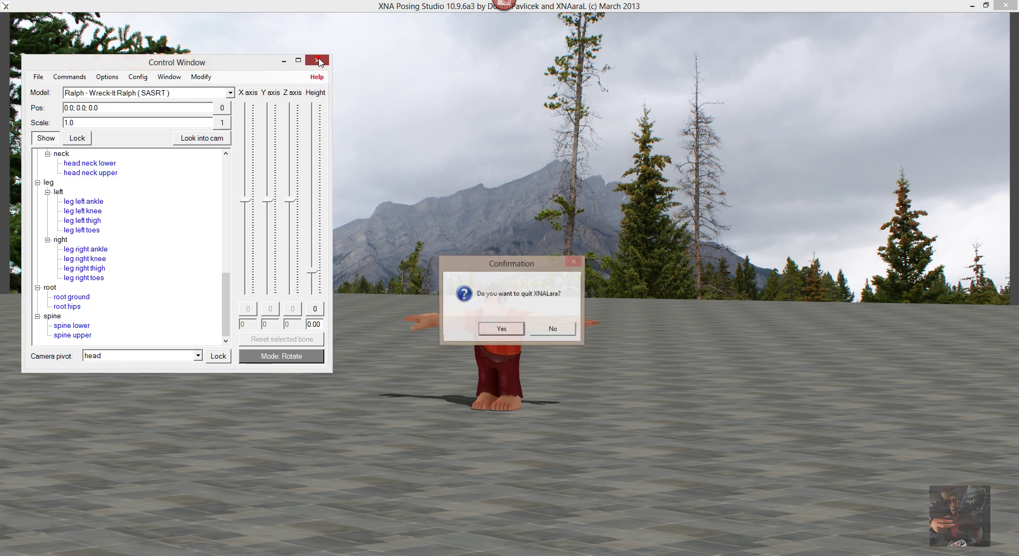
{"action": "left_click", "coordinate": [498, 331]}
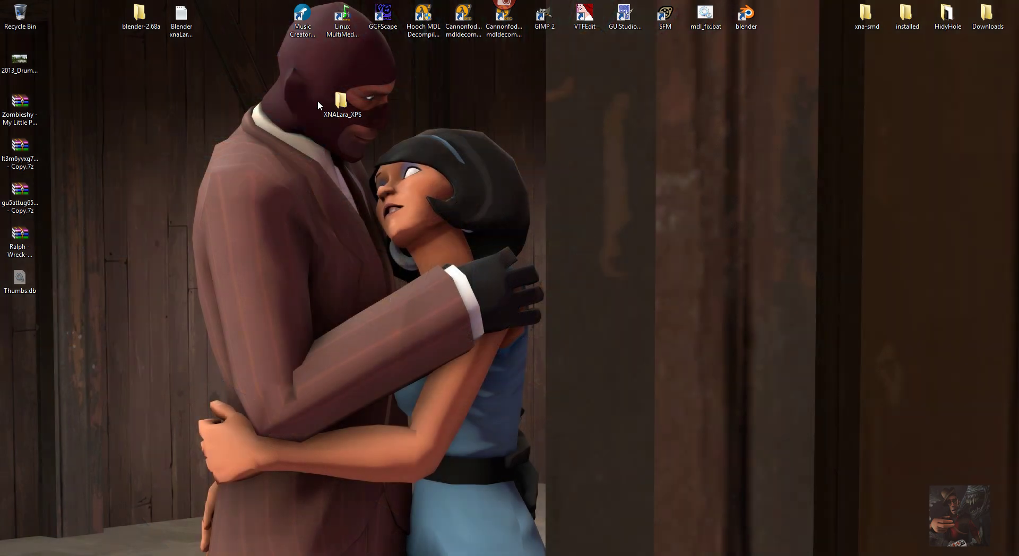
- Move the xna-smd folder onto the desktop beside XNALara_XPS
{"action": "double_click", "coordinate": [336, 103]}
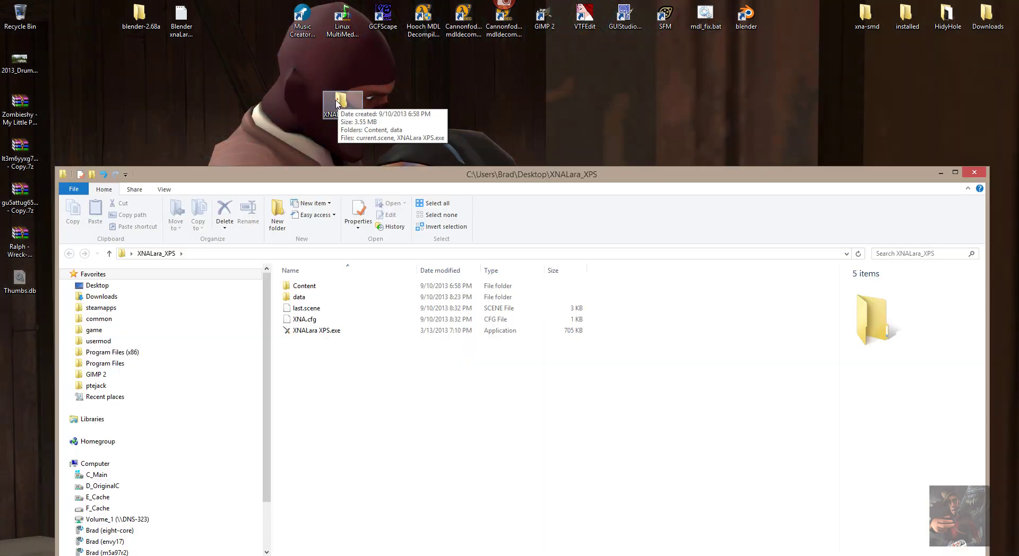
{"action": "left_click", "coordinate": [983, 173]}
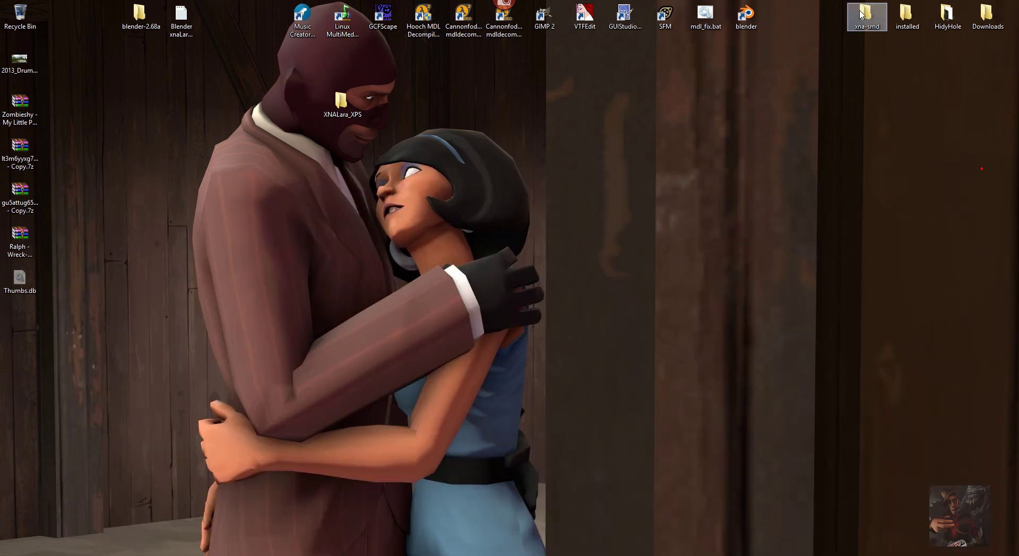
{"action": "left_click_drag", "start_coordinate": [861, 21], "coordinate": [419, 100]}
- Open ralph.mesh.ascii from xna-smd\ralph and show the full list of apps
{"action": "double_click", "coordinate": [419, 100]}
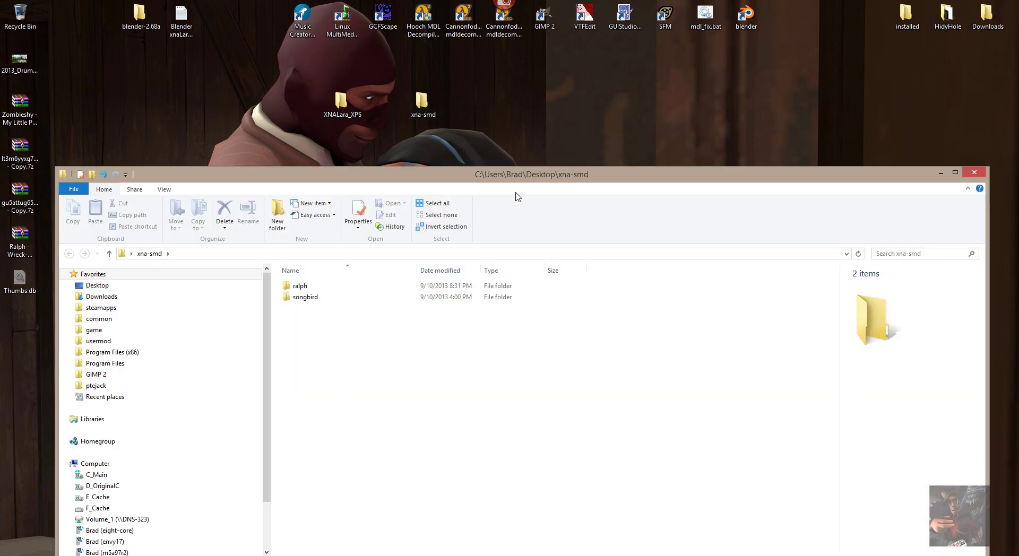
{"action": "double_click", "coordinate": [298, 287]}
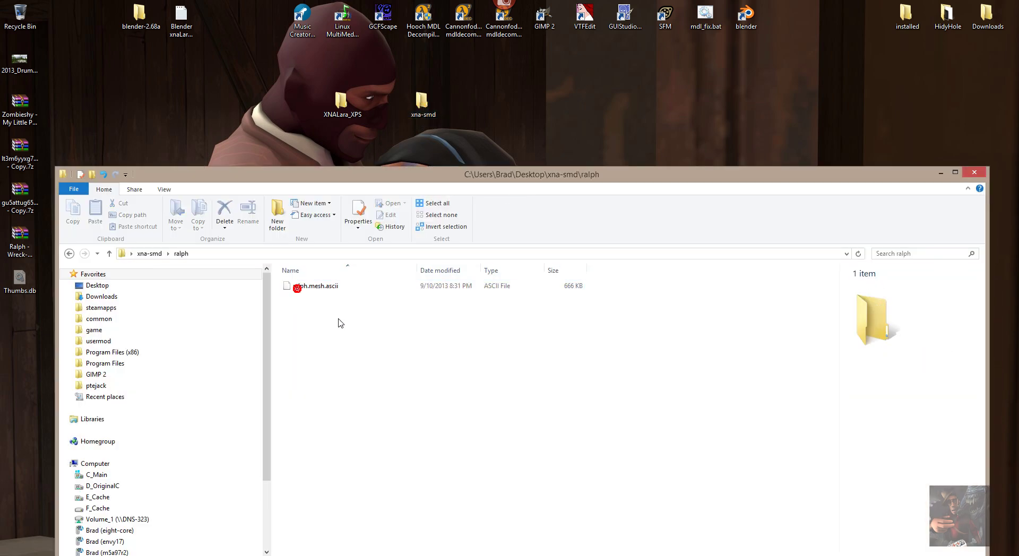
{"action": "double_click", "coordinate": [333, 290]}
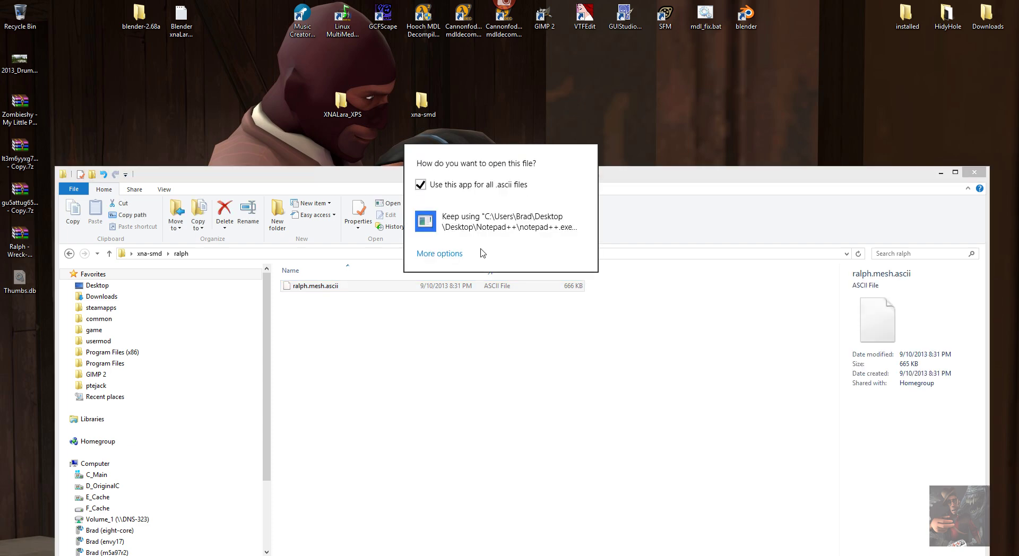
{"action": "left_click", "coordinate": [440, 254]}
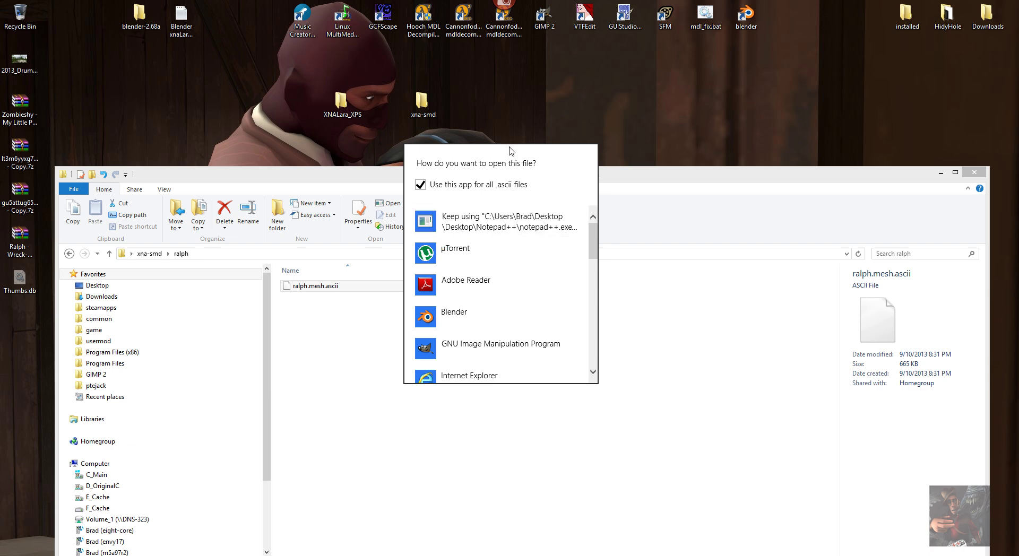
{"action": "scroll", "coordinate": [486, 320], "scroll_direction": "down", "scroll_amount": 1}
{"action": "scroll", "coordinate": [487, 318], "scroll_direction": "down", "scroll_amount": 6}
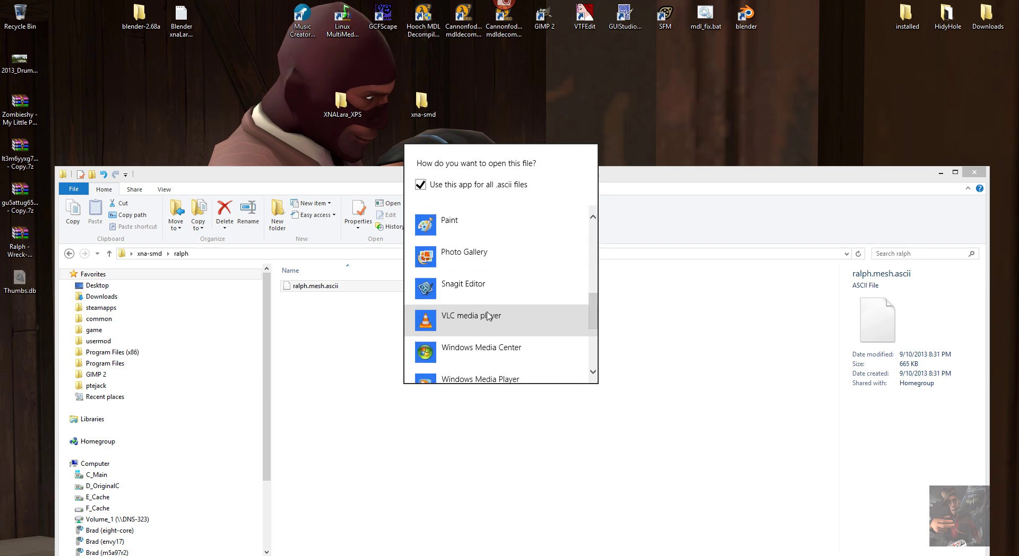
{"action": "scroll", "coordinate": [489, 313], "scroll_direction": "up", "scroll_amount": 5}
{"action": "scroll", "coordinate": [487, 307], "scroll_direction": "up", "scroll_amount": 1}
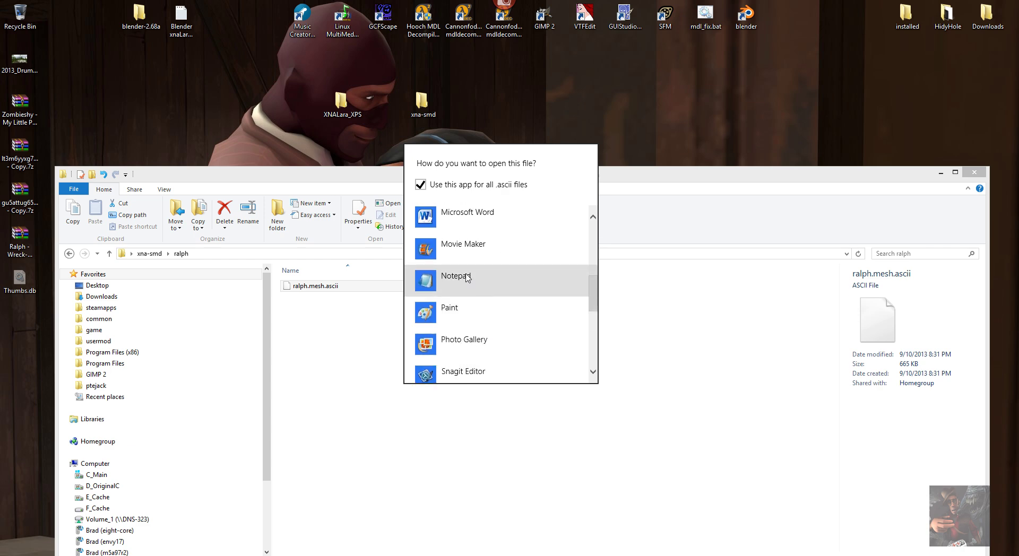
- Open ralph.mesh.ascii in Notepad and scroll through its bone, vertex and face data
{"action": "left_click", "coordinate": [469, 276]}
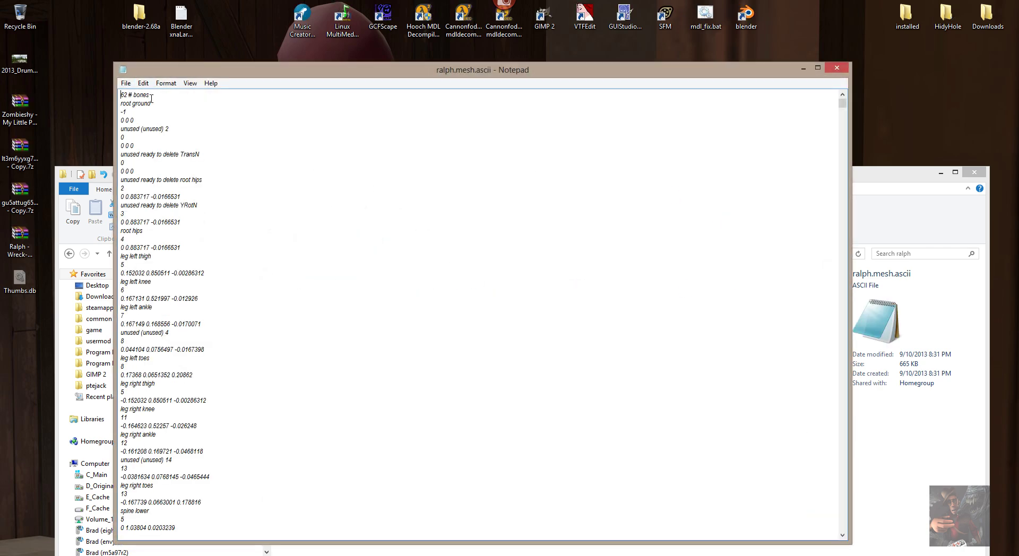
{"action": "scroll", "coordinate": [232, 348], "scroll_direction": "down", "scroll_amount": 7}
{"action": "scroll", "coordinate": [236, 339], "scroll_direction": "down", "scroll_amount": 20}
{"action": "scroll", "coordinate": [239, 332], "scroll_direction": "down", "scroll_amount": 20}
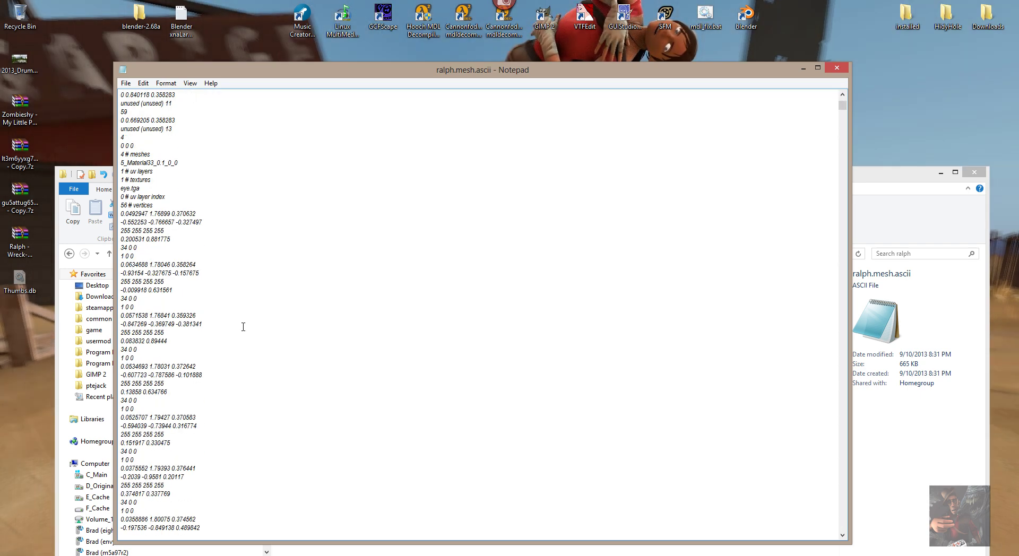
{"action": "scroll", "coordinate": [243, 325], "scroll_direction": "down", "scroll_amount": 20}
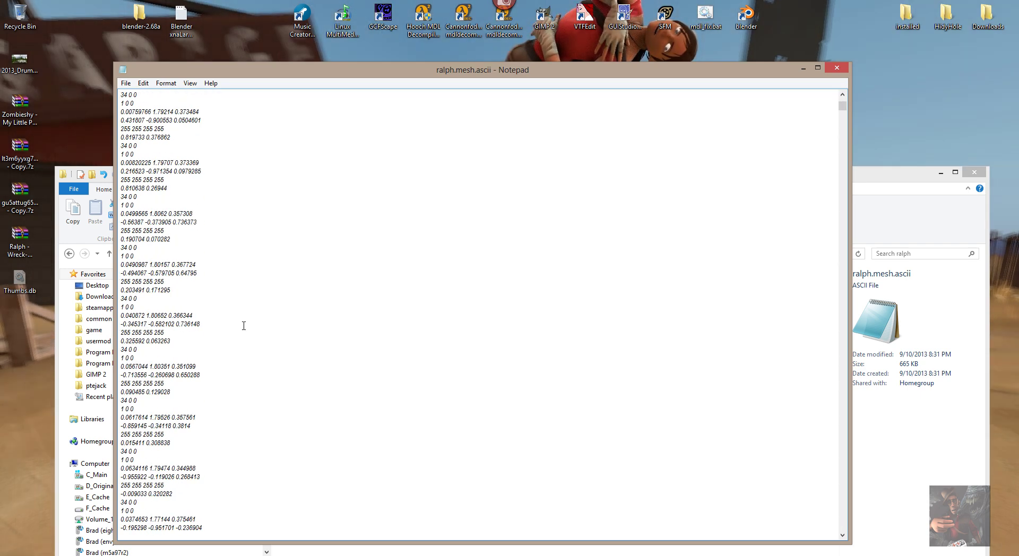
{"action": "scroll", "coordinate": [243, 325], "scroll_direction": "down", "scroll_amount": 20}
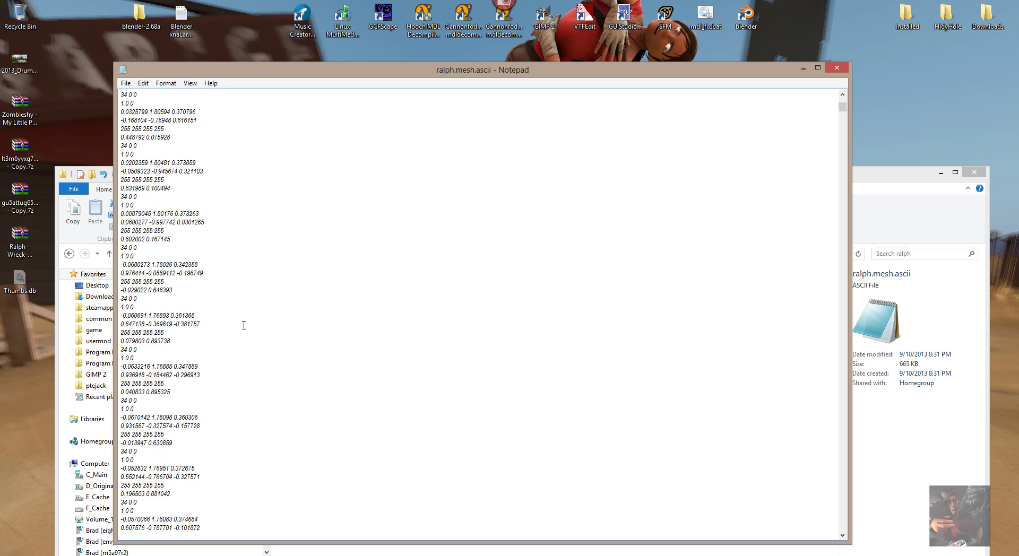
{"action": "scroll", "coordinate": [243, 325], "scroll_direction": "down", "scroll_amount": 20}
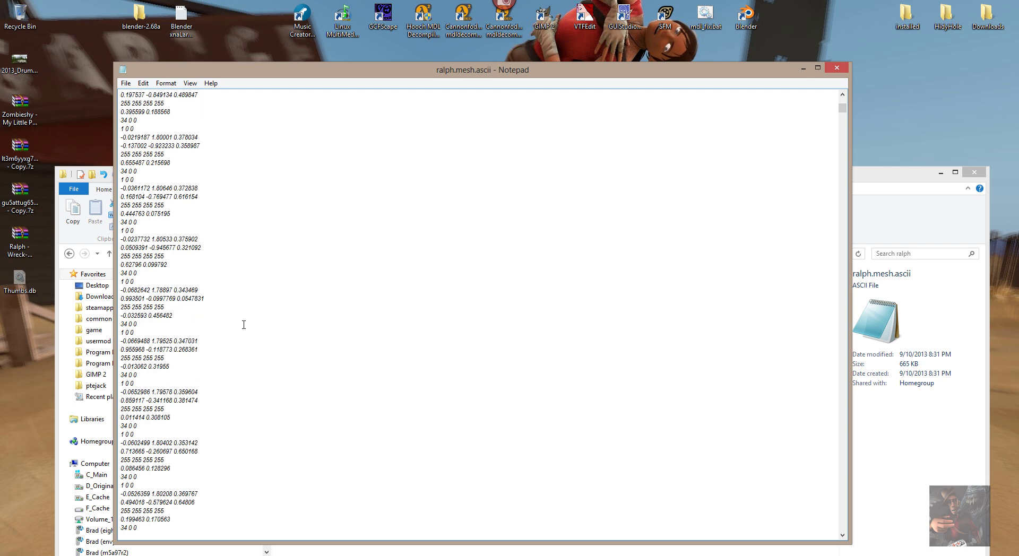
{"action": "scroll", "coordinate": [244, 325], "scroll_direction": "down", "scroll_amount": 15}
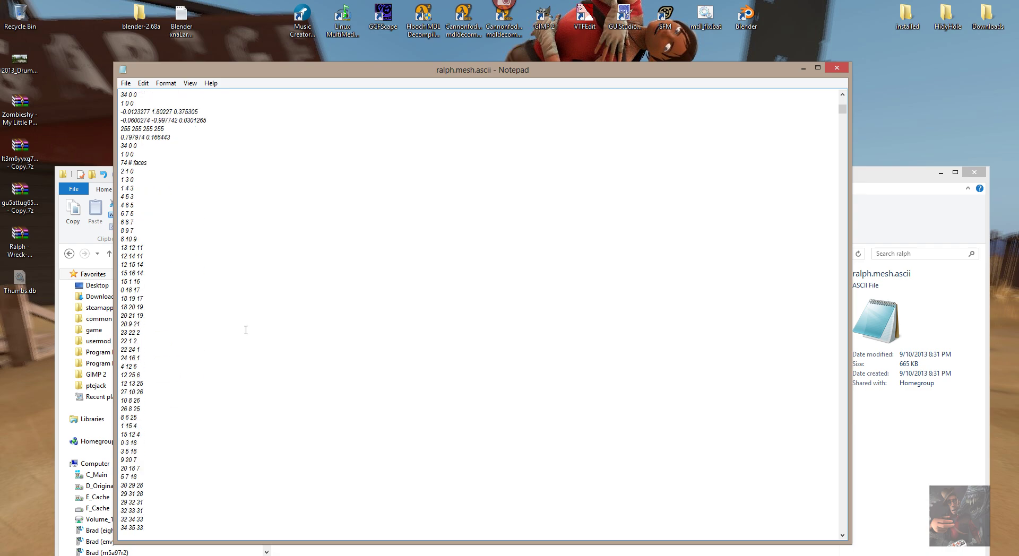
{"action": "left_click_drag", "start_coordinate": [843, 110], "coordinate": [856, 374]}
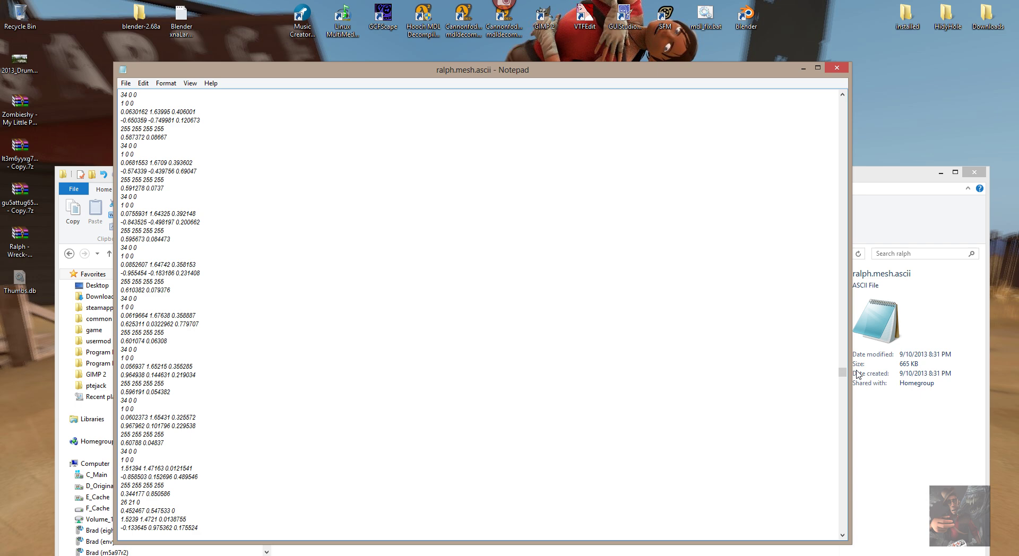
- Close Notepad and select ralph.mesh.ascii in the ralph folder
{"action": "left_click", "coordinate": [837, 68]}
{"action": "left_click", "coordinate": [384, 341]}
{"action": "left_click", "coordinate": [347, 294]}
- Move the ralph folder window aside and close it
{"action": "left_click_drag", "start_coordinate": [611, 176], "coordinate": [586, 106]}
{"action": "left_click", "coordinate": [947, 96]}
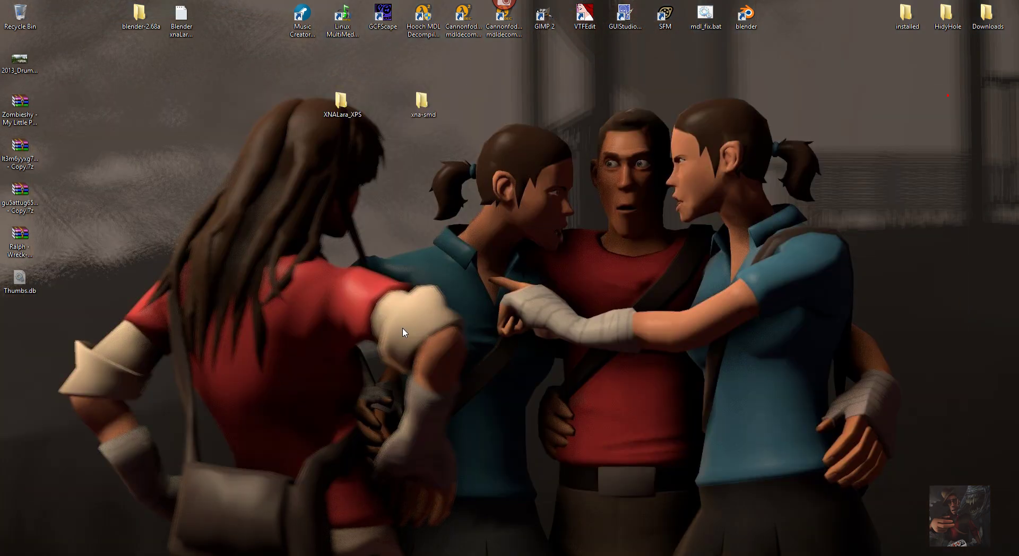